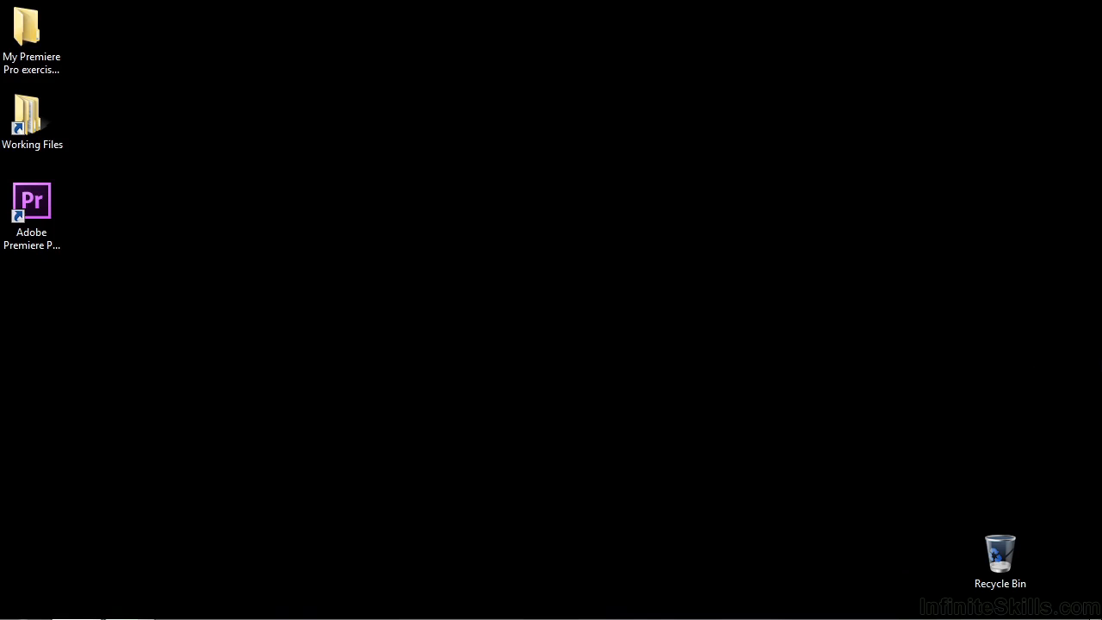
- Start Adobe Premiere Pro, open the project 0303-preferences.prproj and show its project contents
{"action": "double_click", "coordinate": [43, 212]}
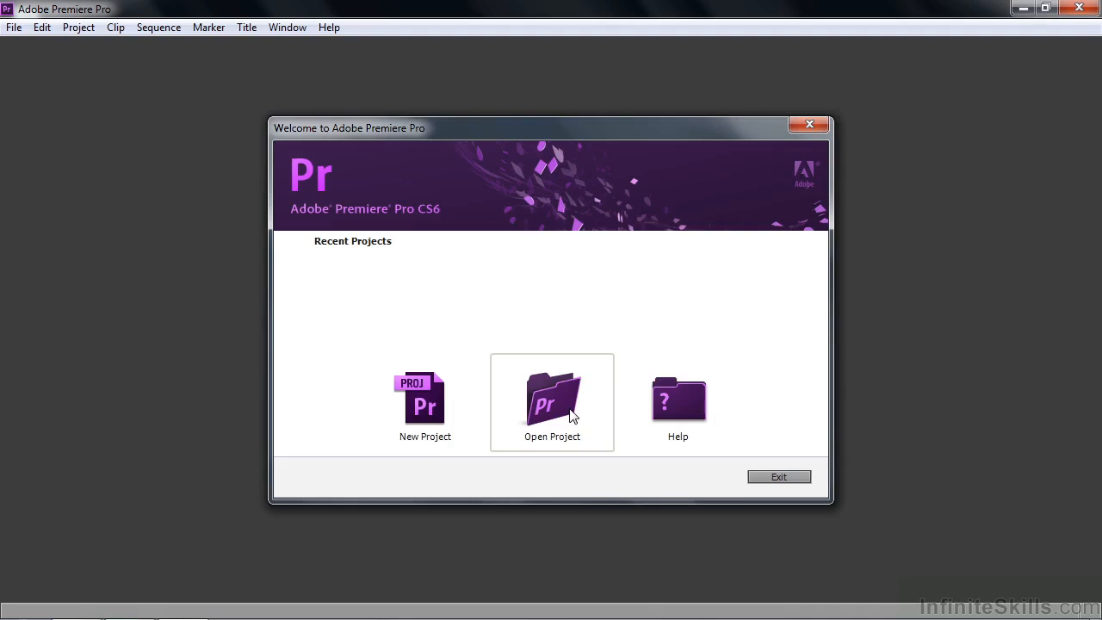
{"action": "left_click", "coordinate": [561, 413]}
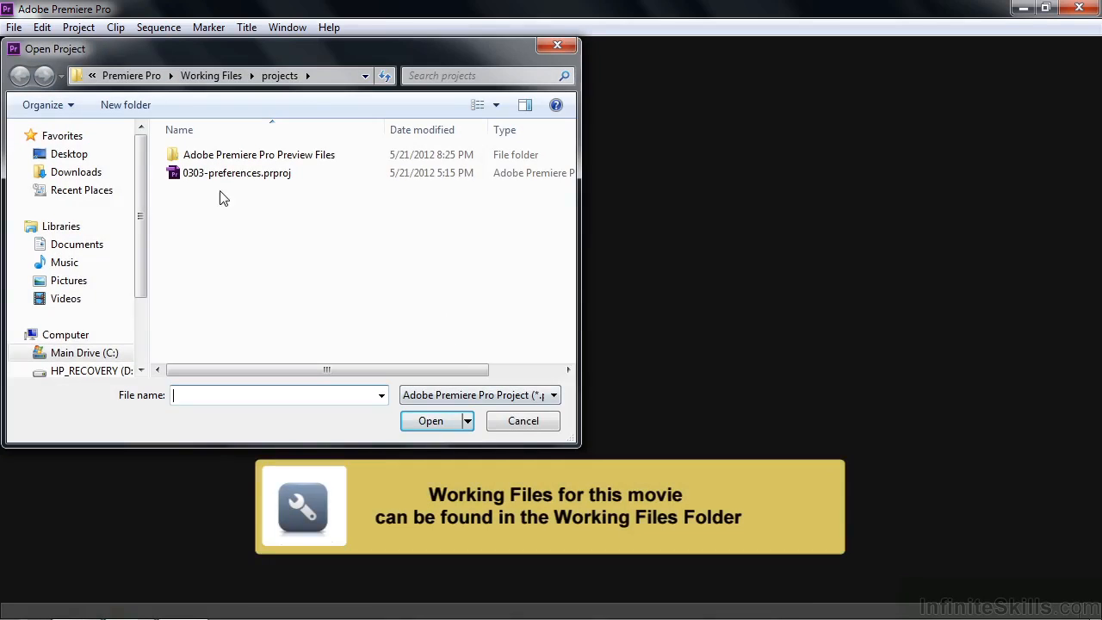
{"action": "double_click", "coordinate": [177, 173]}
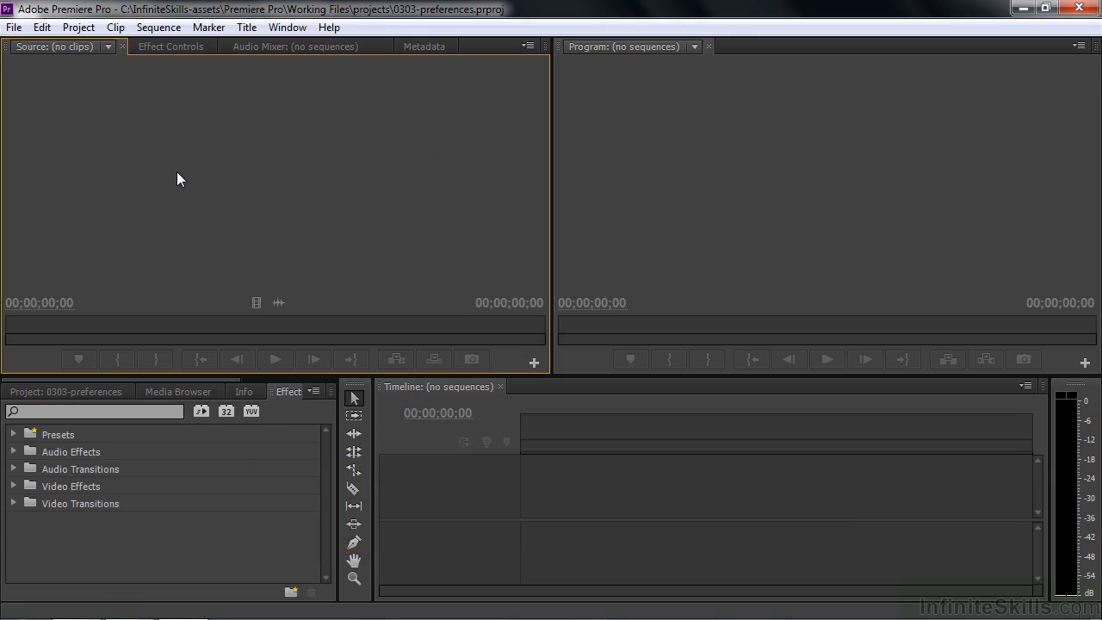
{"action": "left_click", "coordinate": [87, 389]}
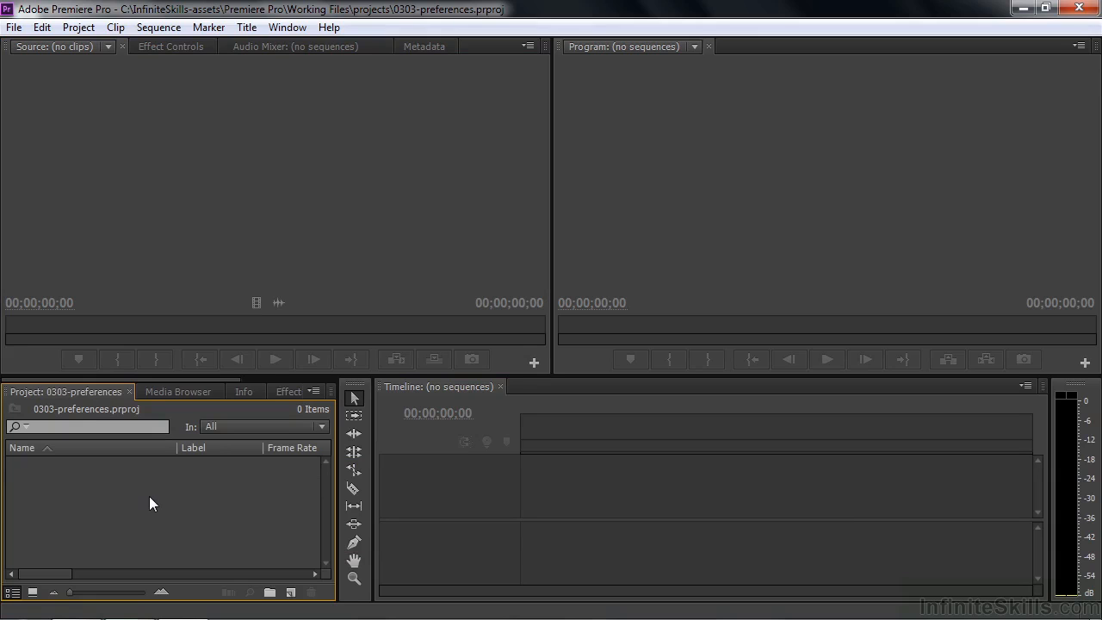
- Review the Auto Save and General preferences, then close the preferences without changing anything
{"action": "left_click", "coordinate": [41, 27]}
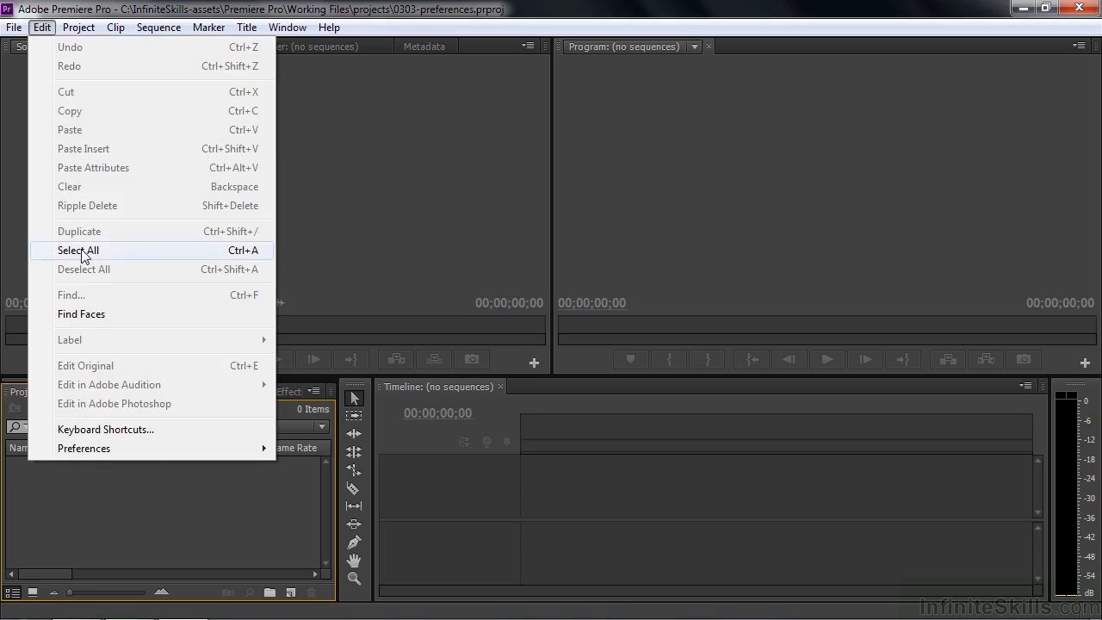
{"action": "mouse_move", "coordinate": [109, 455]}
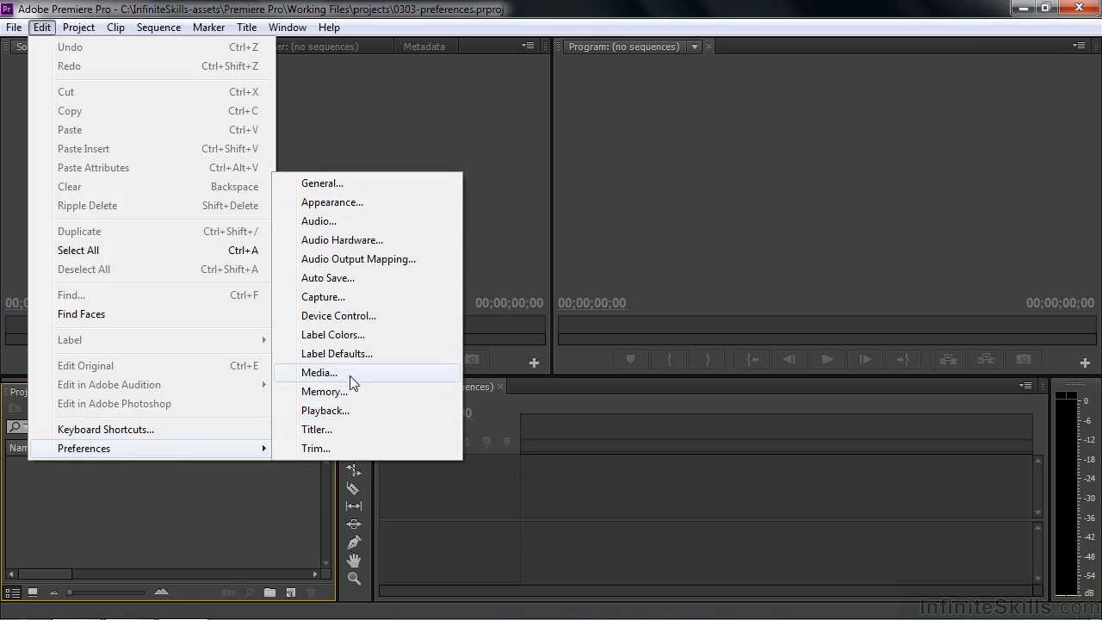
{"action": "left_click", "coordinate": [324, 278]}
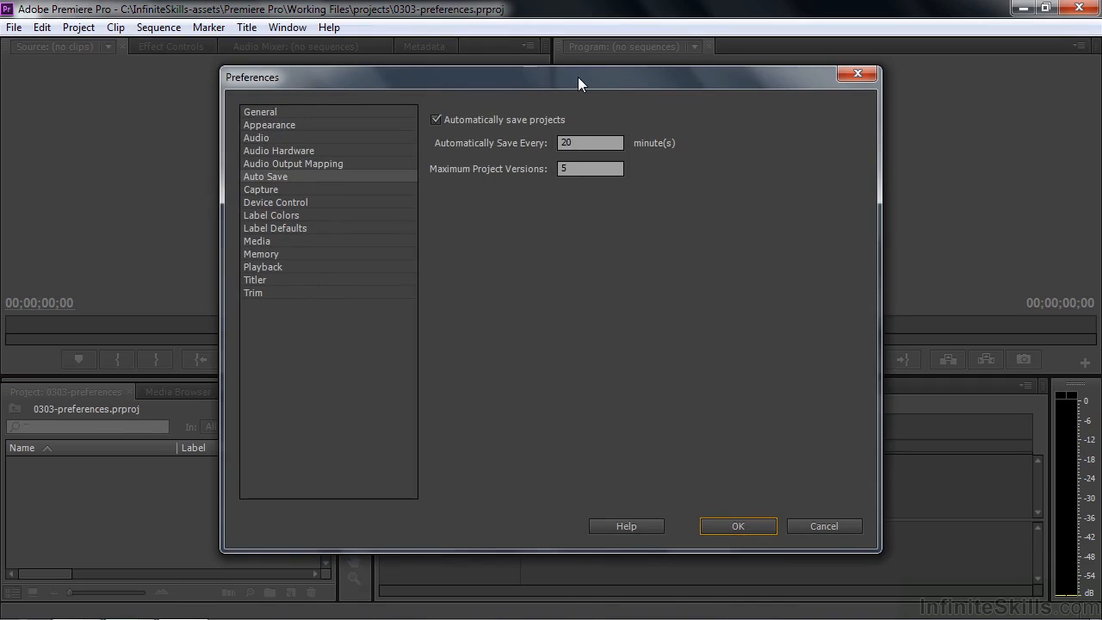
{"action": "left_click", "coordinate": [272, 112]}
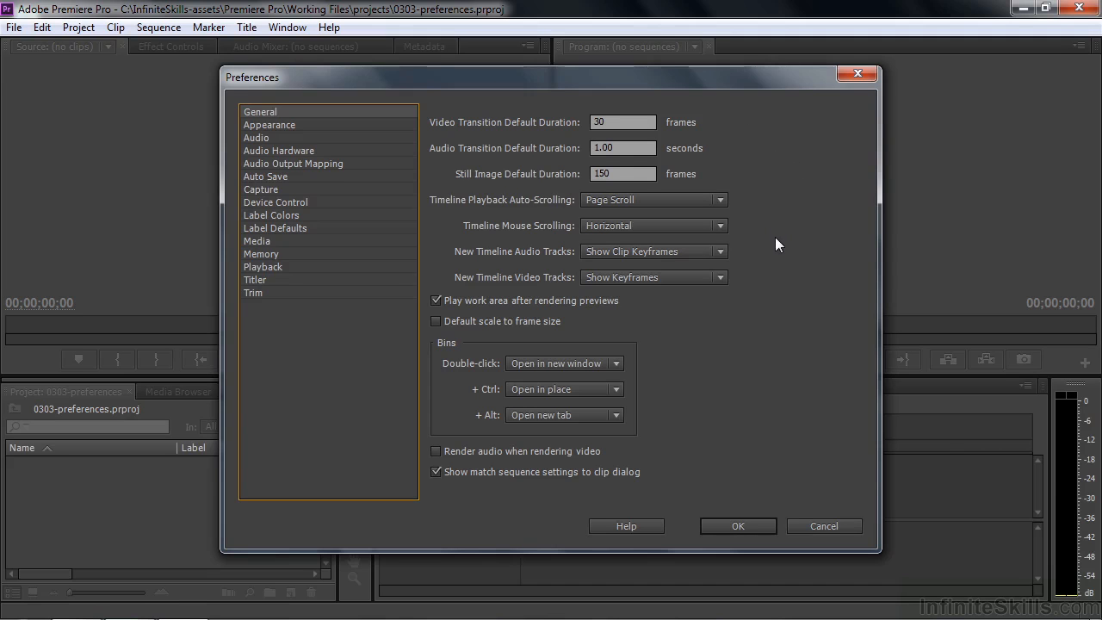
{"action": "left_click", "coordinate": [818, 532]}
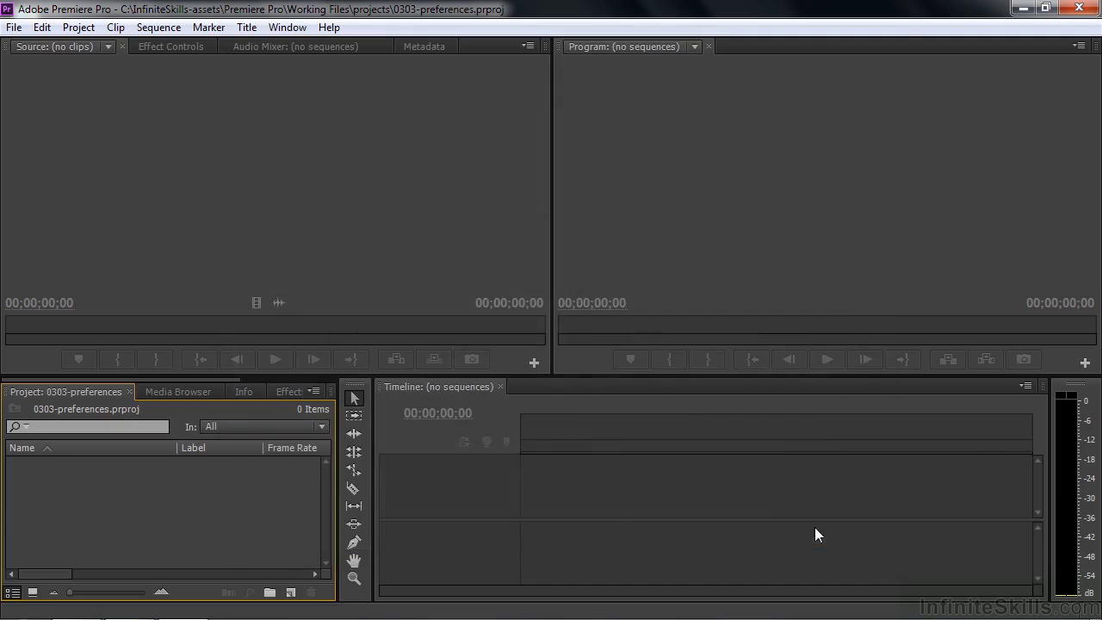
- Import scenic-1.mp4 through scenic-5.mp4 from the Digital Juice stock footage folder and create a new sequence from them
{"action": "double_click", "coordinate": [76, 492]}
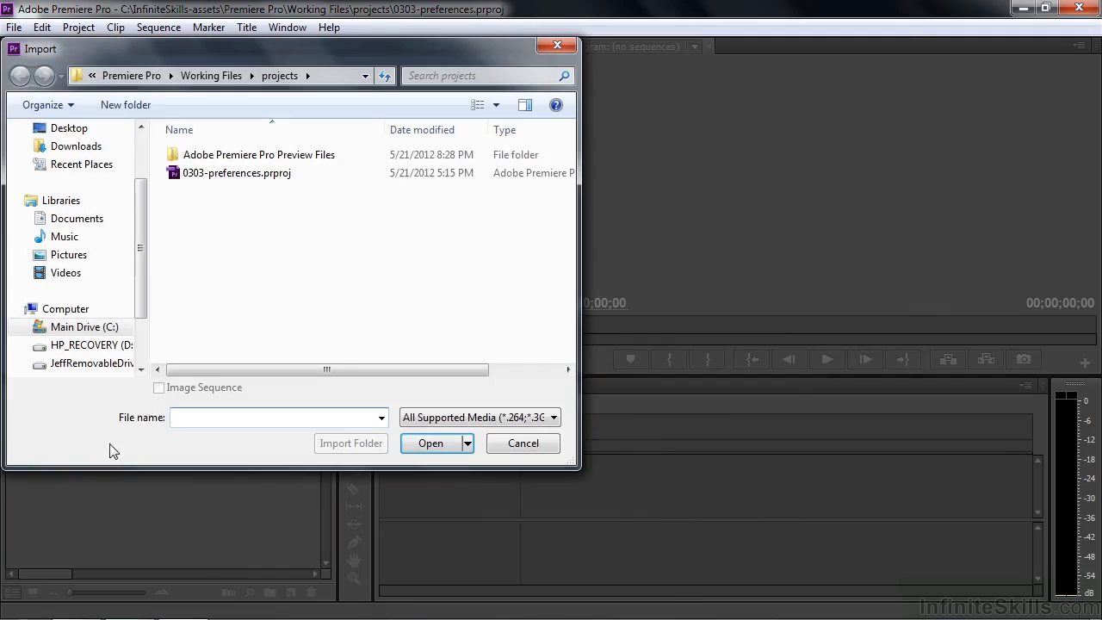
{"action": "left_click", "coordinate": [205, 76]}
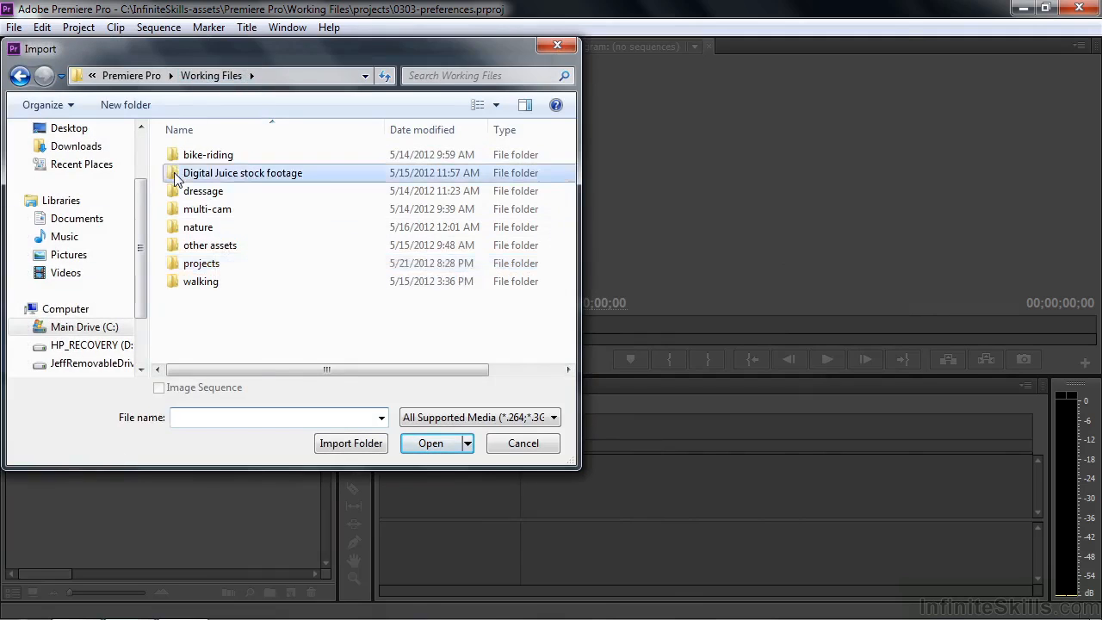
{"action": "double_click", "coordinate": [176, 173]}
{"action": "left_click", "coordinate": [195, 181]}
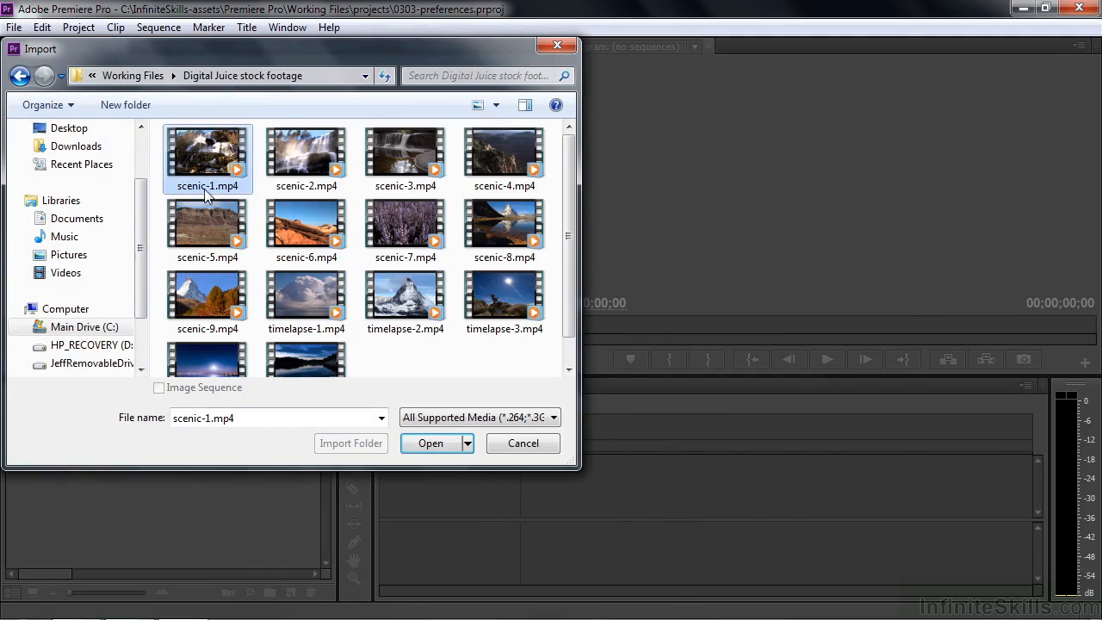
{"action": "left_click", "coordinate": [215, 231], "text": "shift"}
{"action": "left_click", "coordinate": [430, 445]}
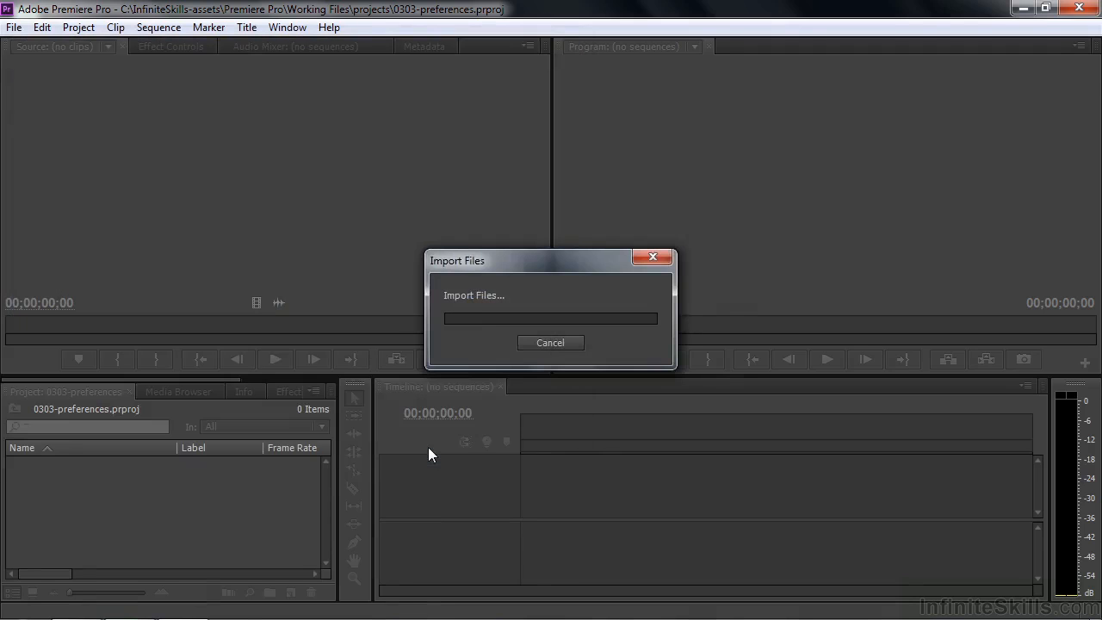
{"action": "left_click_drag", "start_coordinate": [72, 468], "coordinate": [291, 593]}
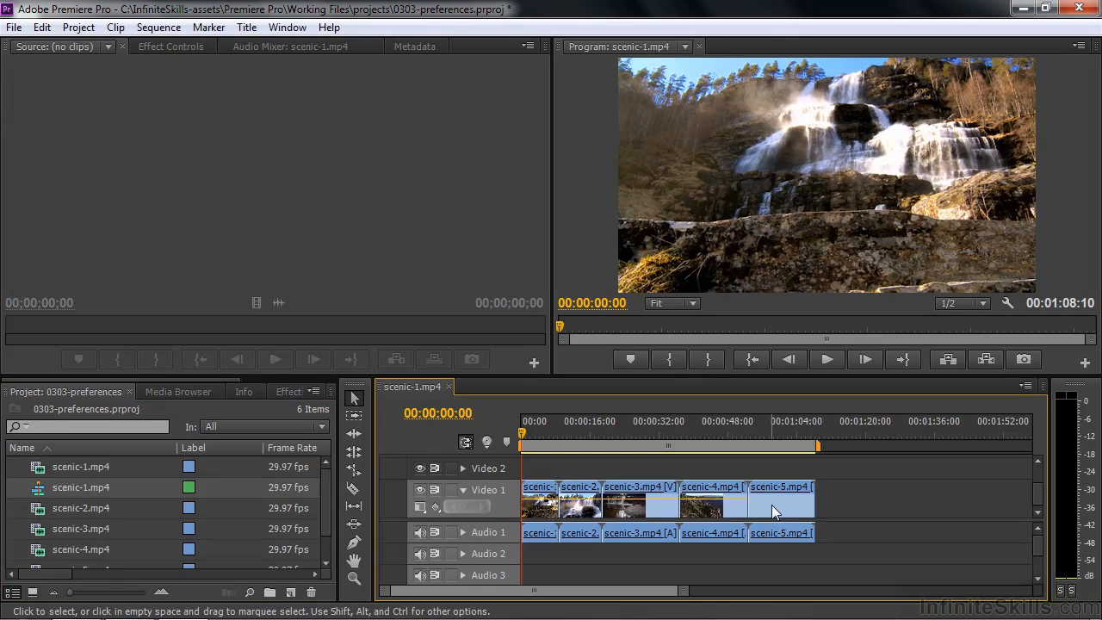
- Mute the Audio 1 track and play the sequence from about 00:00:23:22 until the timeline view has moved on to the following clips
{"action": "key", "text": "equal"}
{"action": "key", "text": "equal"}
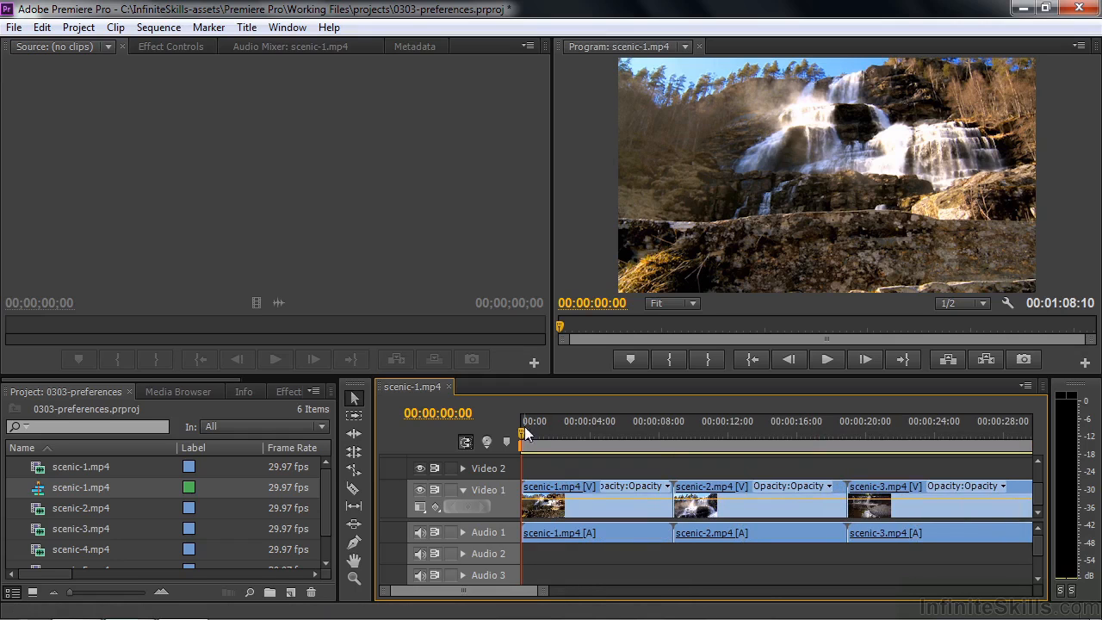
{"action": "left_click_drag", "start_coordinate": [519, 429], "coordinate": [909, 443]}
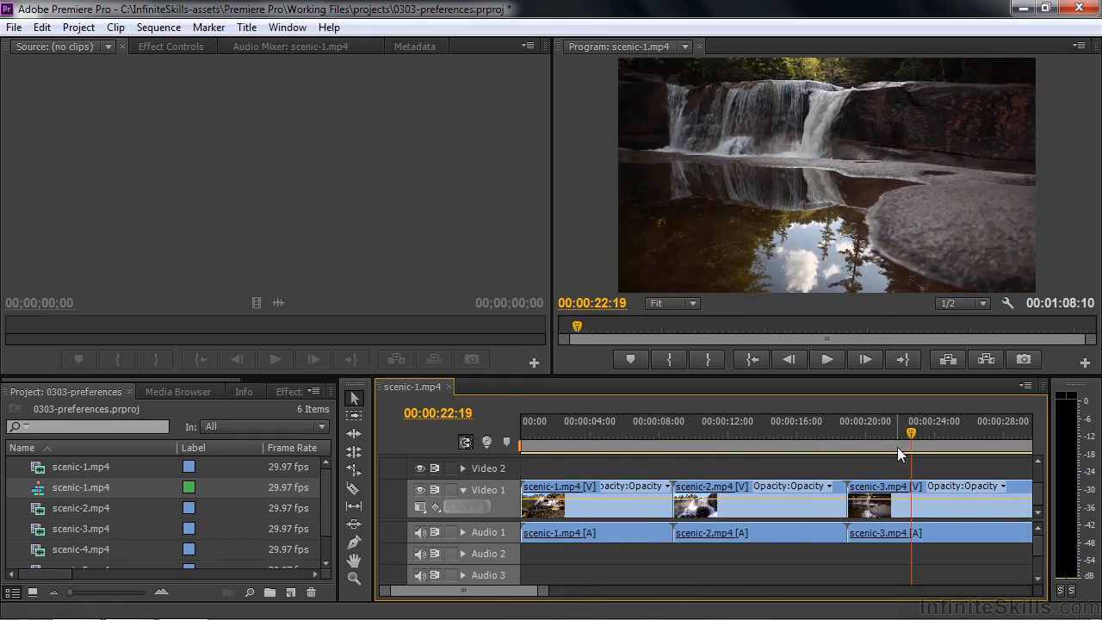
{"action": "left_click", "coordinate": [419, 532]}
{"action": "left_click_drag", "start_coordinate": [914, 441], "coordinate": [932, 436]}
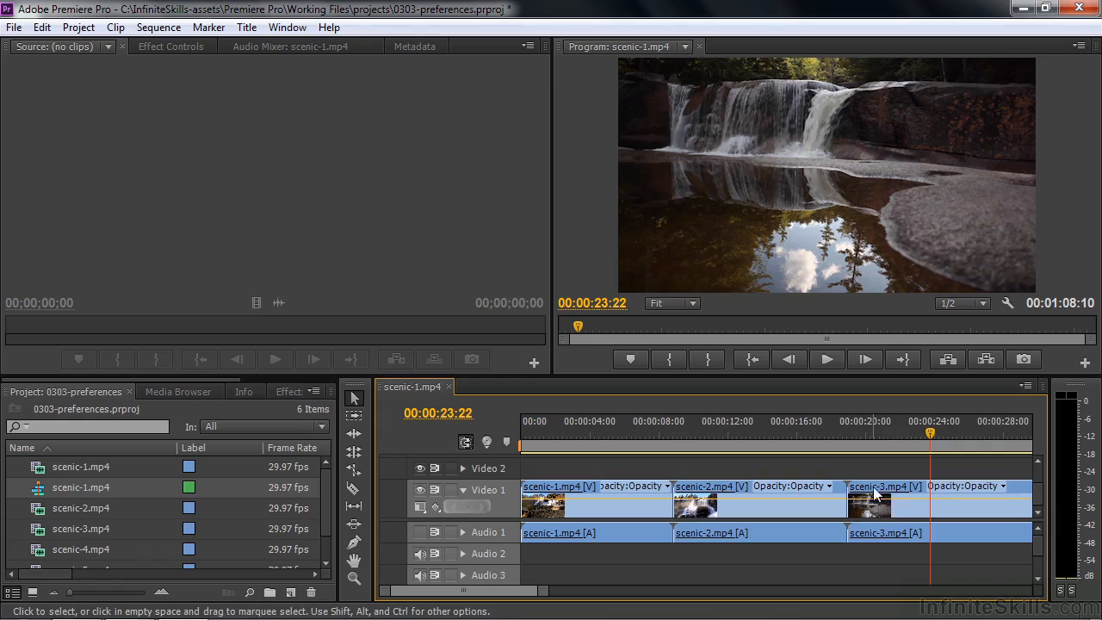
{"action": "key", "text": "space"}
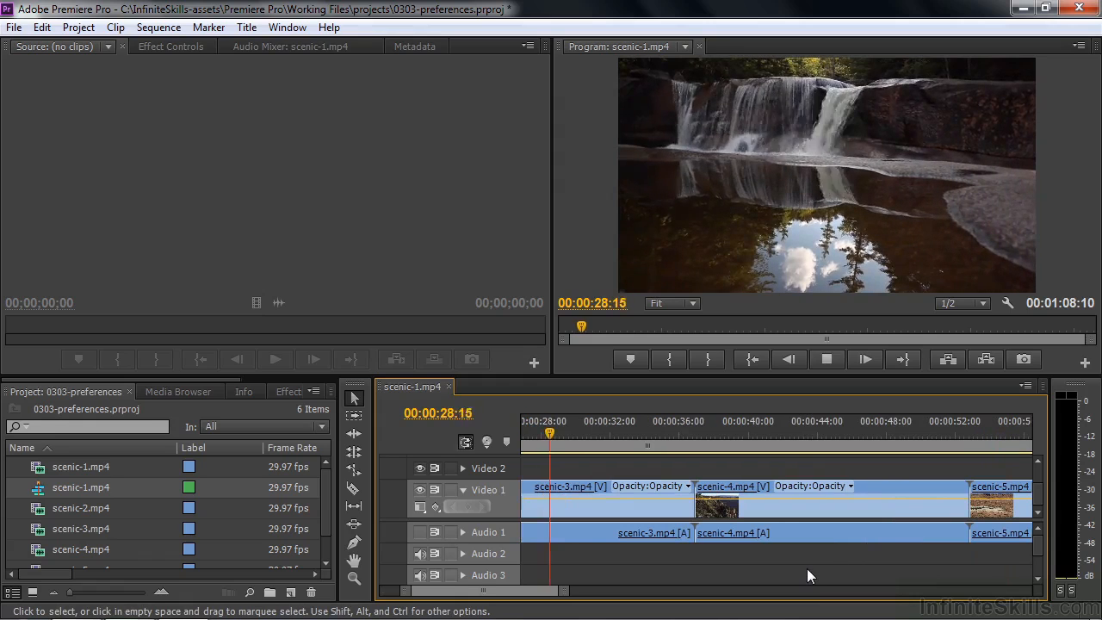
{"action": "key", "text": "space"}
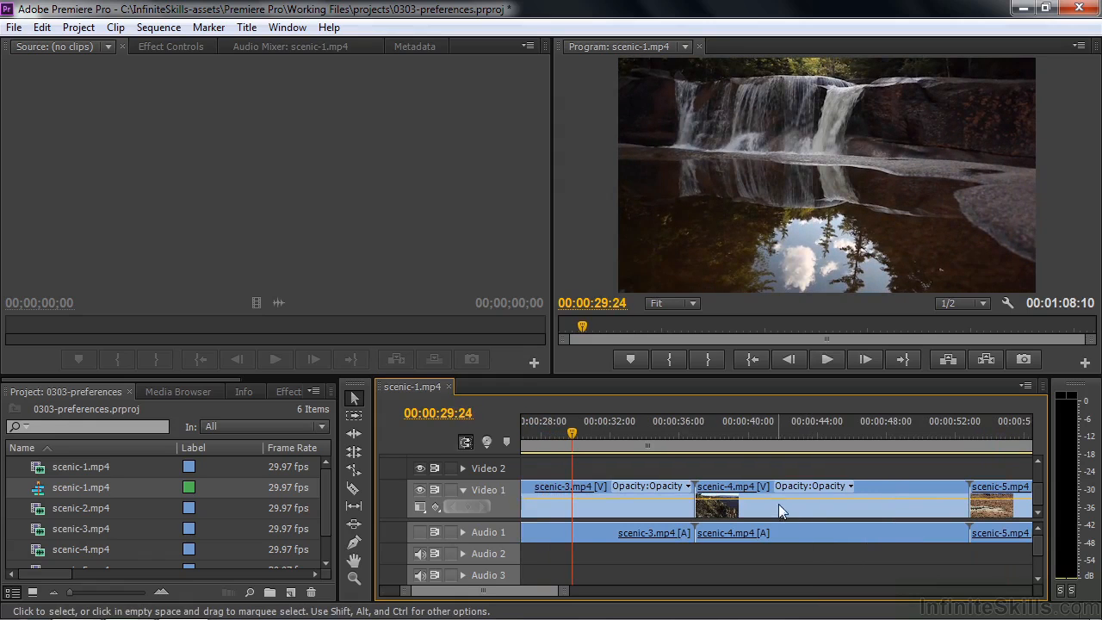
- Set Timeline Playback Auto-Scrolling to Smooth Scroll in the General preferences
{"action": "mouse_move", "coordinate": [997, 492]}
{"action": "left_click", "coordinate": [48, 30]}
{"action": "mouse_move", "coordinate": [95, 449]}
{"action": "left_click", "coordinate": [393, 182]}
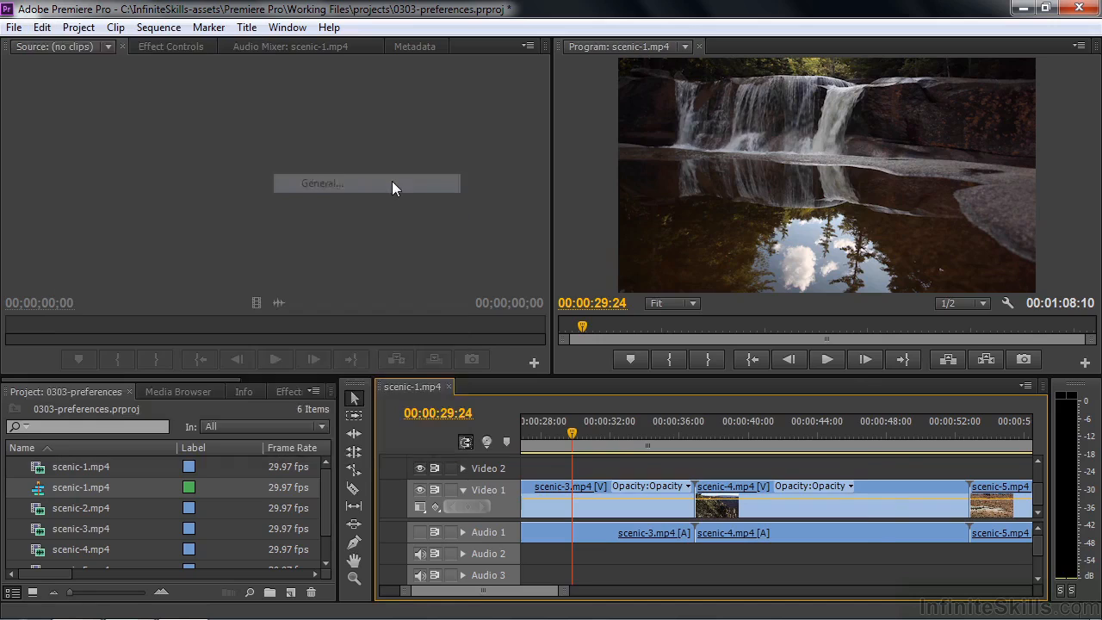
{"action": "left_click", "coordinate": [719, 199]}
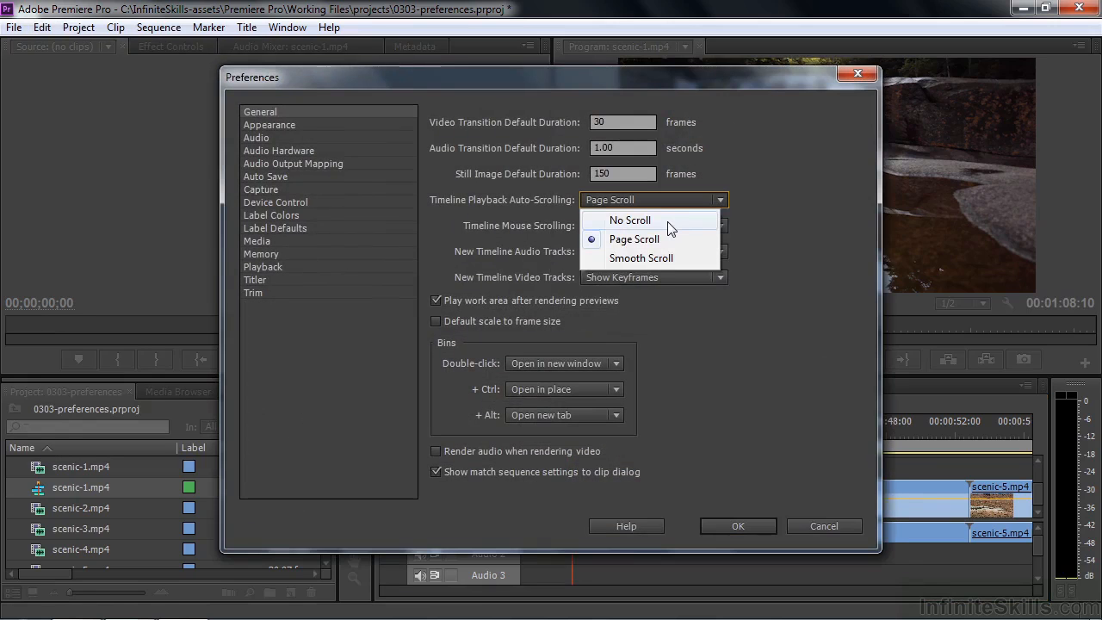
{"action": "left_click", "coordinate": [666, 257]}
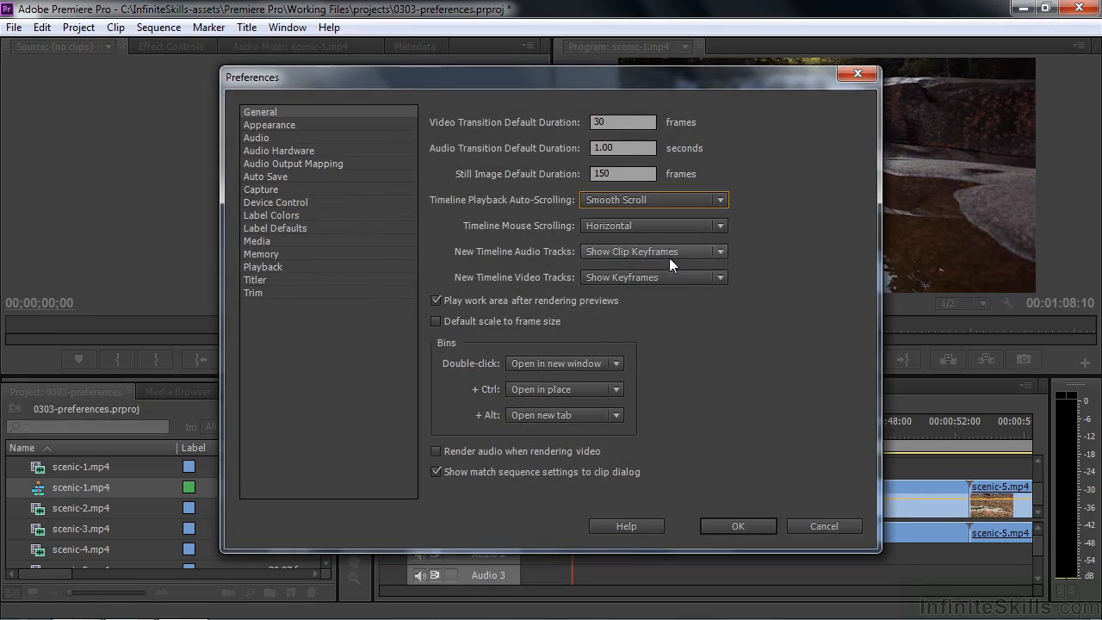
{"action": "left_click", "coordinate": [730, 526]}
- Play the sequence from about 00:00:48:09 into the scenic-5.mp4 clip to check the timeline's scrolling during playback
{"action": "left_click", "coordinate": [891, 428]}
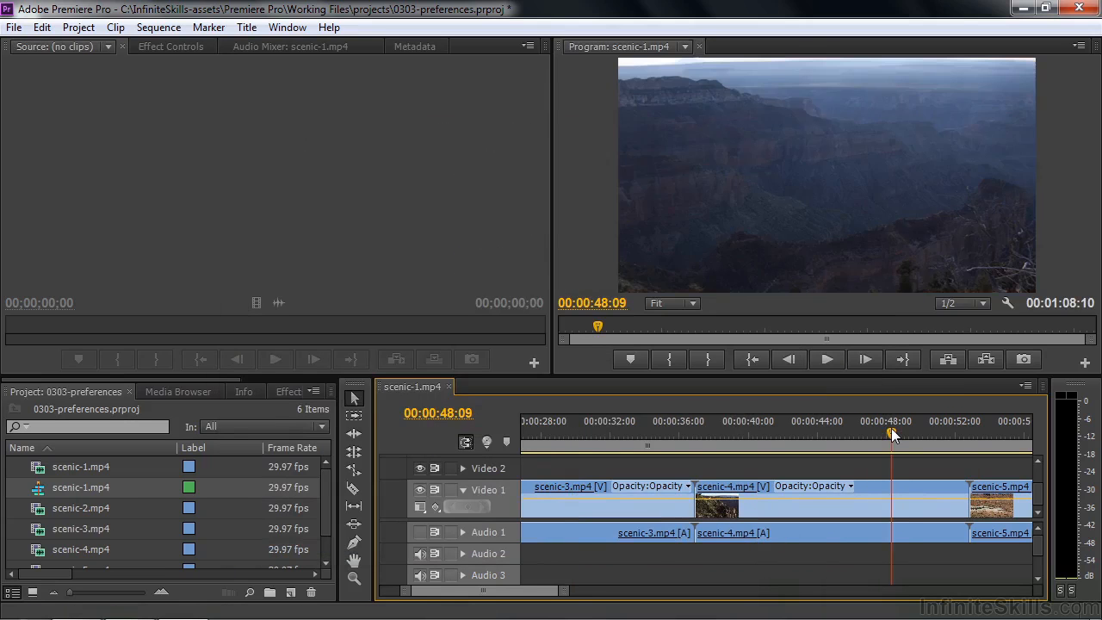
{"action": "key", "text": "space"}
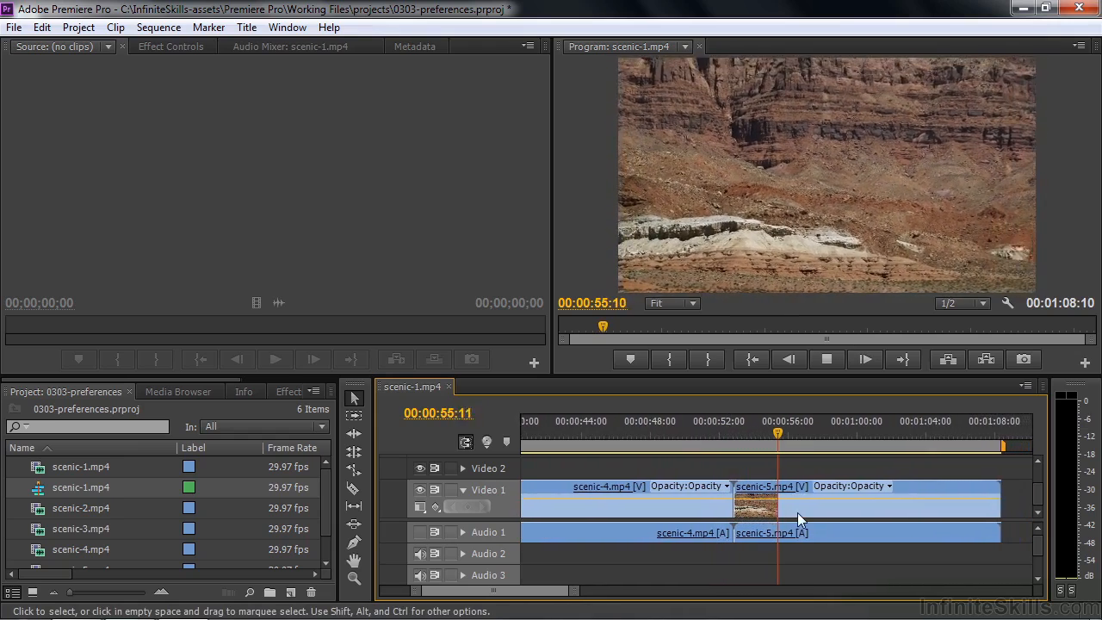
{"action": "key", "text": "space"}
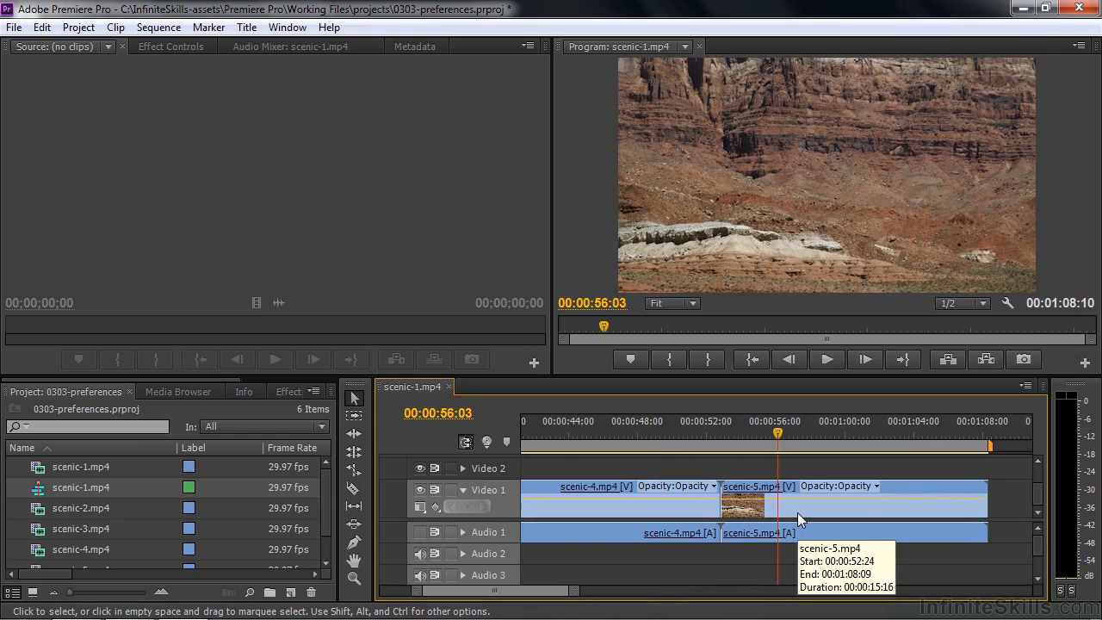
- Set Timeline Playback Auto-Scrolling to No Scroll in the General preferences
{"action": "left_click", "coordinate": [48, 32]}
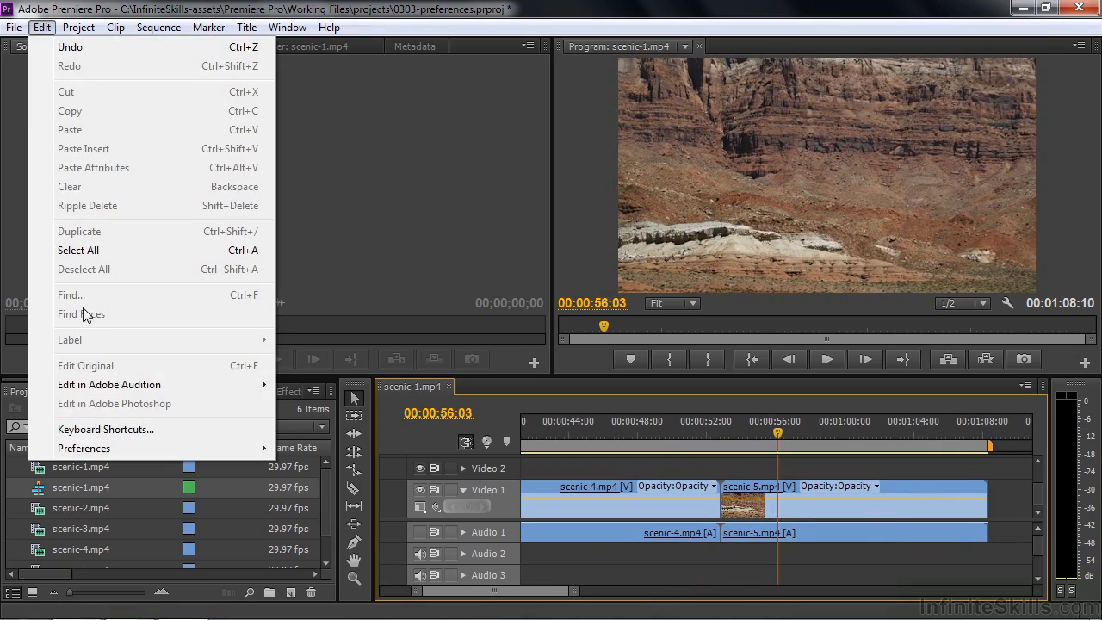
{"action": "mouse_move", "coordinate": [106, 451]}
{"action": "left_click", "coordinate": [392, 187]}
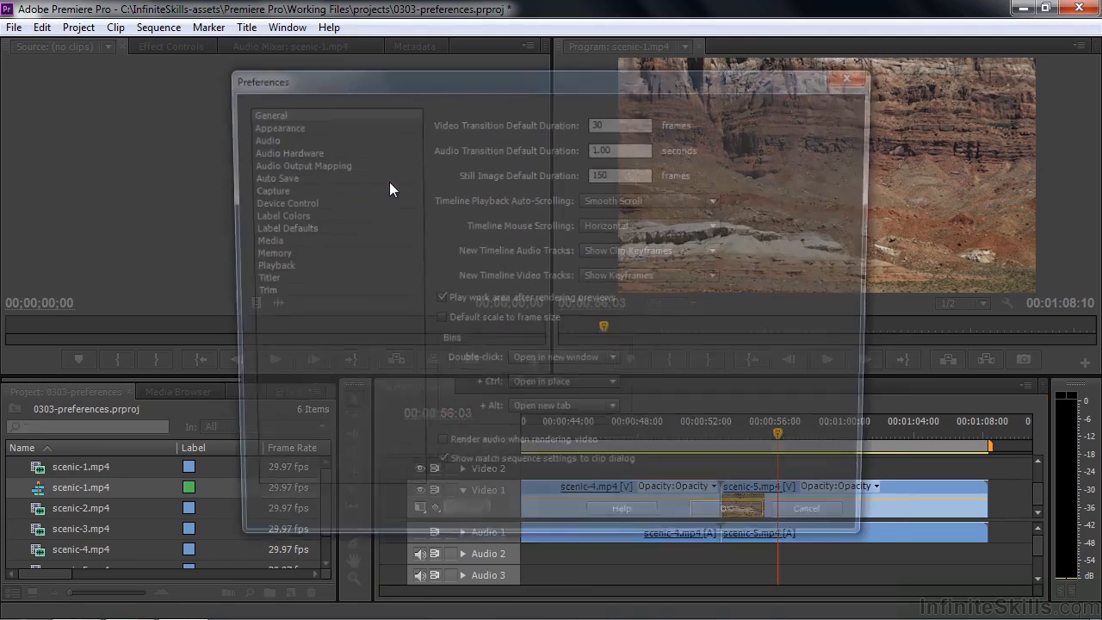
{"action": "left_click", "coordinate": [702, 207]}
{"action": "left_click", "coordinate": [660, 221]}
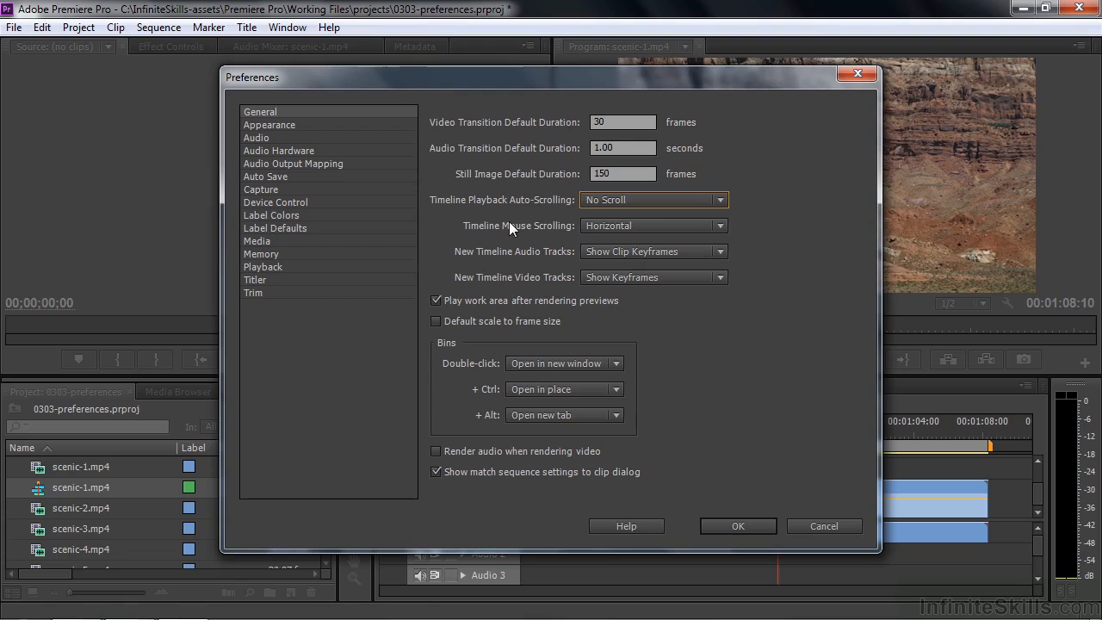
{"action": "left_click", "coordinate": [733, 529]}
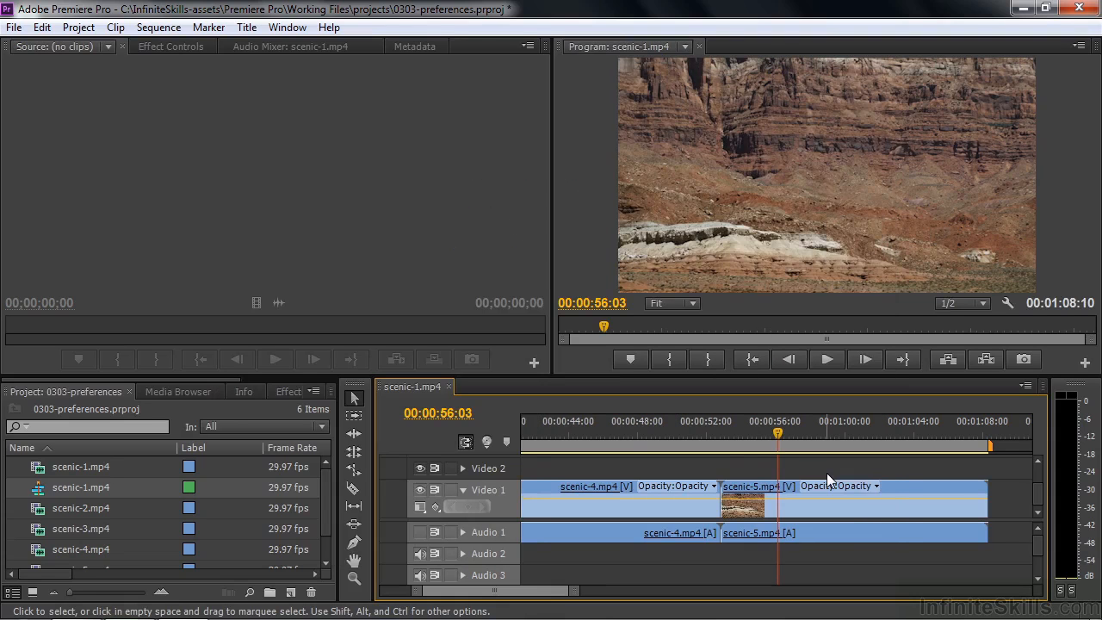
- Test horizontal mouse scrolling in the timeline by moving the view back to the cut between scenic-3.mp4 and scenic-4.mp4
{"action": "scroll", "coordinate": [827, 472], "scroll_direction": "up", "scroll_amount": 5}
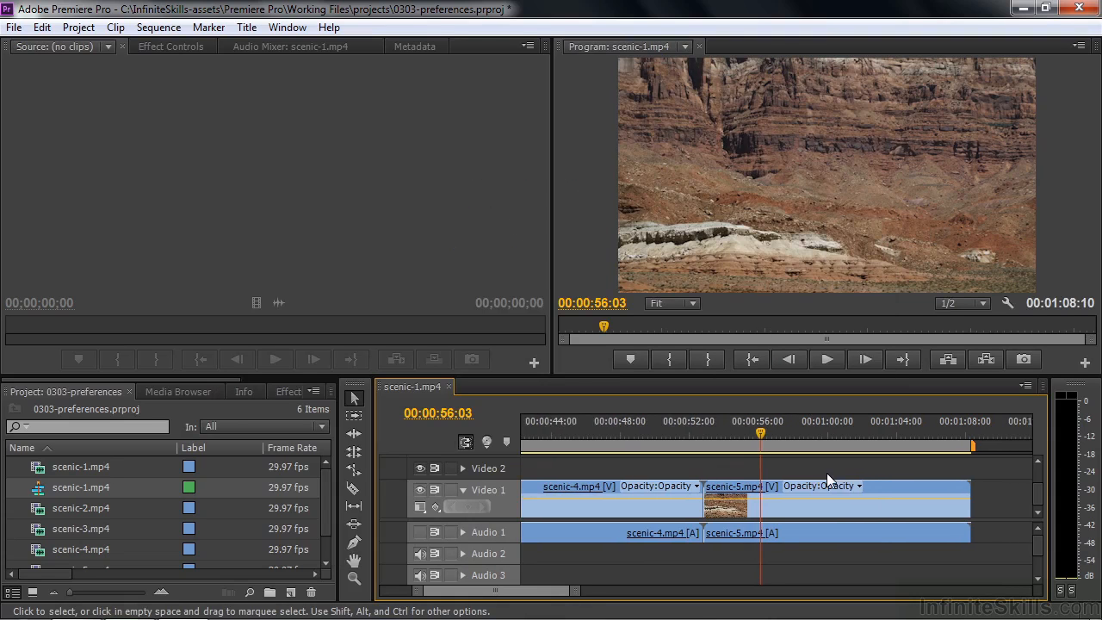
{"action": "scroll", "coordinate": [827, 473], "scroll_direction": "up", "scroll_amount": 8}
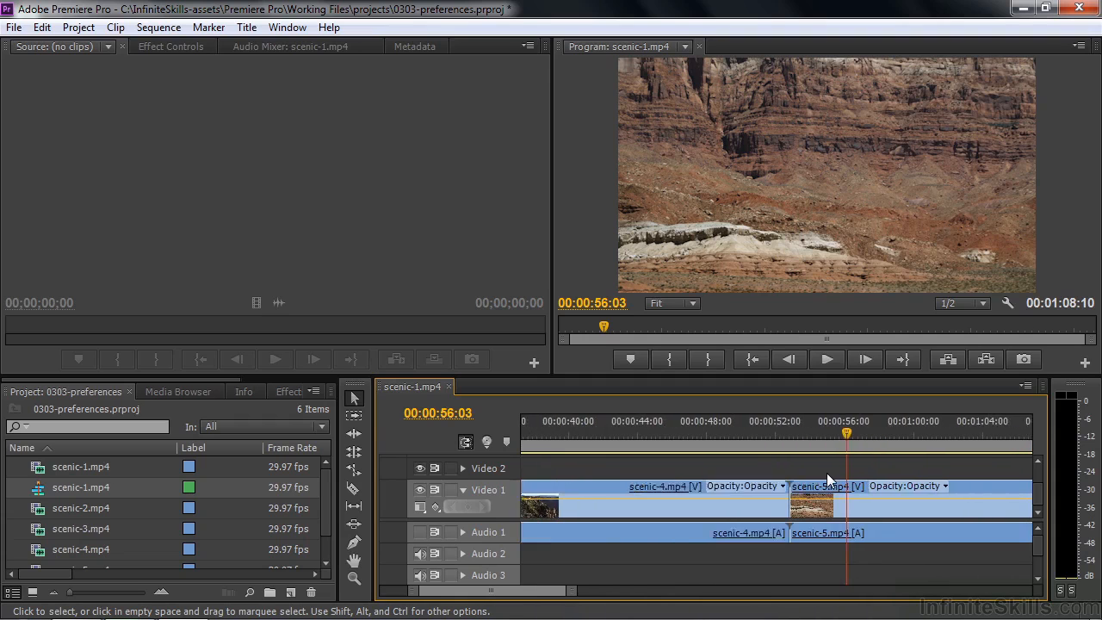
{"action": "scroll", "coordinate": [827, 474], "scroll_direction": "up", "scroll_amount": 3}
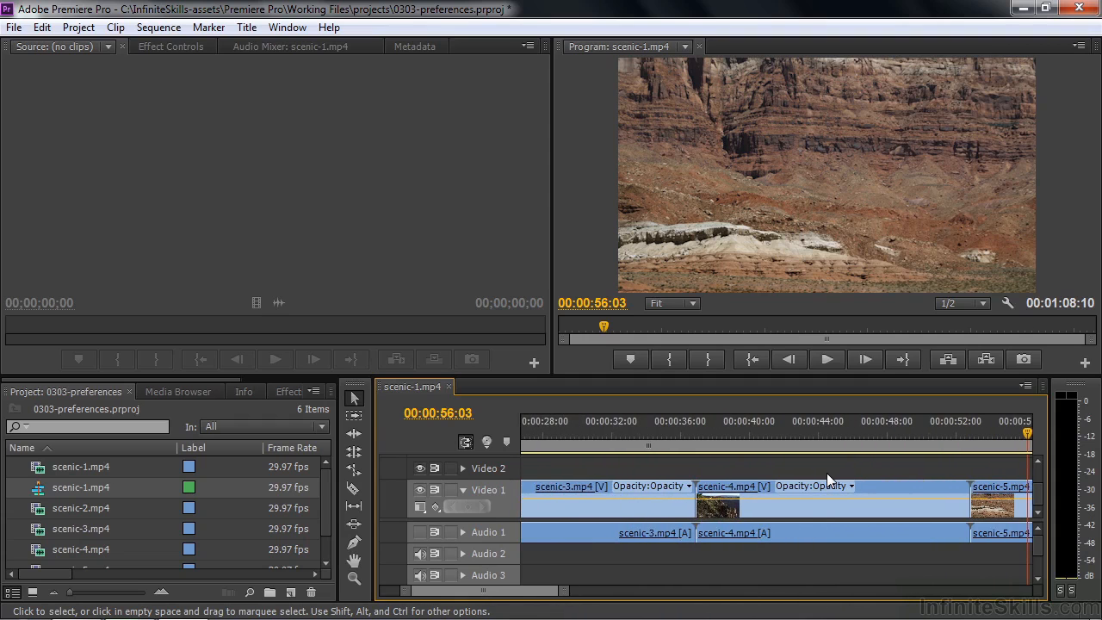
{"action": "mouse_move", "coordinate": [1042, 494]}
{"action": "left_mouse_down"}
{"action": "mouse_move", "coordinate": [1038, 471]}
{"action": "mouse_move", "coordinate": [1041, 500]}
{"action": "left_mouse_up"}
{"action": "left_click_drag", "start_coordinate": [1041, 546], "coordinate": [1037, 521]}
{"action": "scroll", "coordinate": [820, 507], "scroll_direction": "up", "scroll_amount": 4}
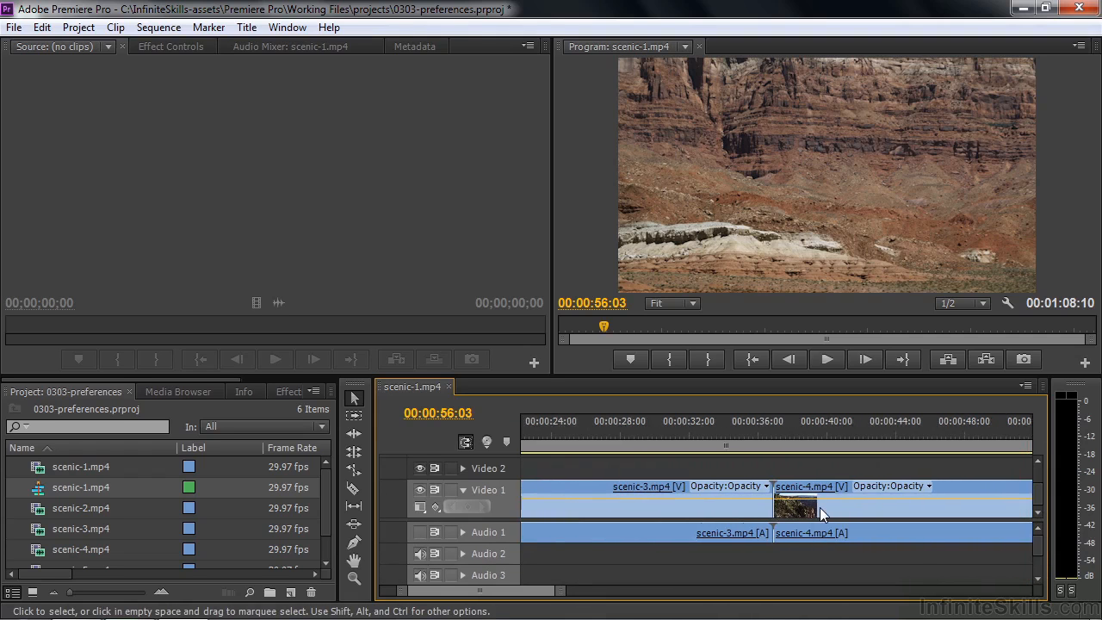
- Review the Bins opening options in the General preferences and leave the preferences without making changes
{"action": "left_click", "coordinate": [42, 27]}
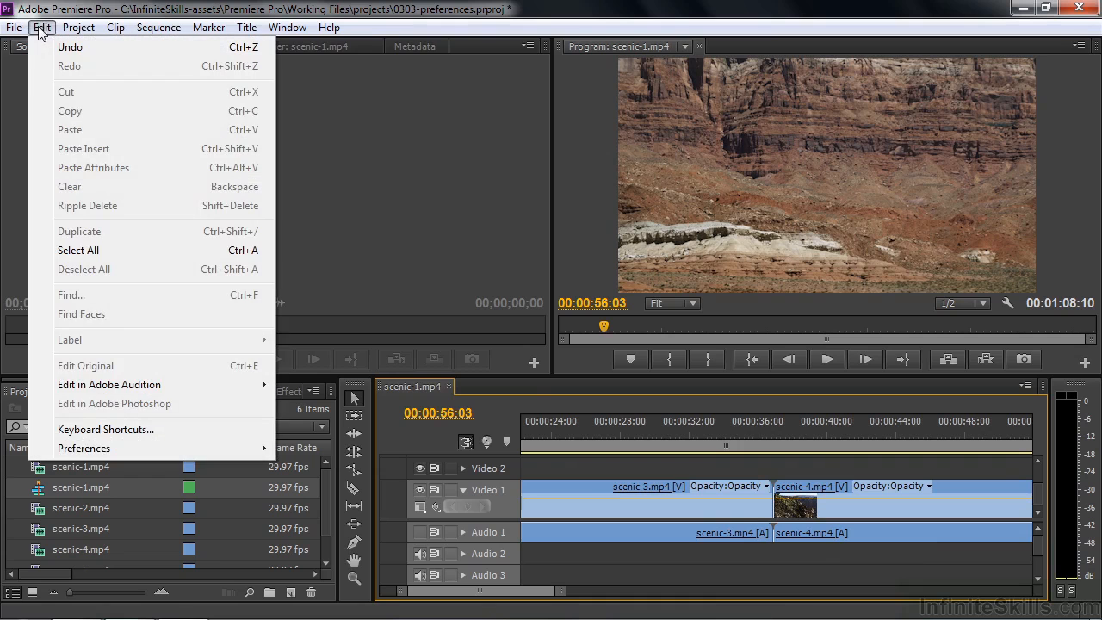
{"action": "mouse_move", "coordinate": [193, 448]}
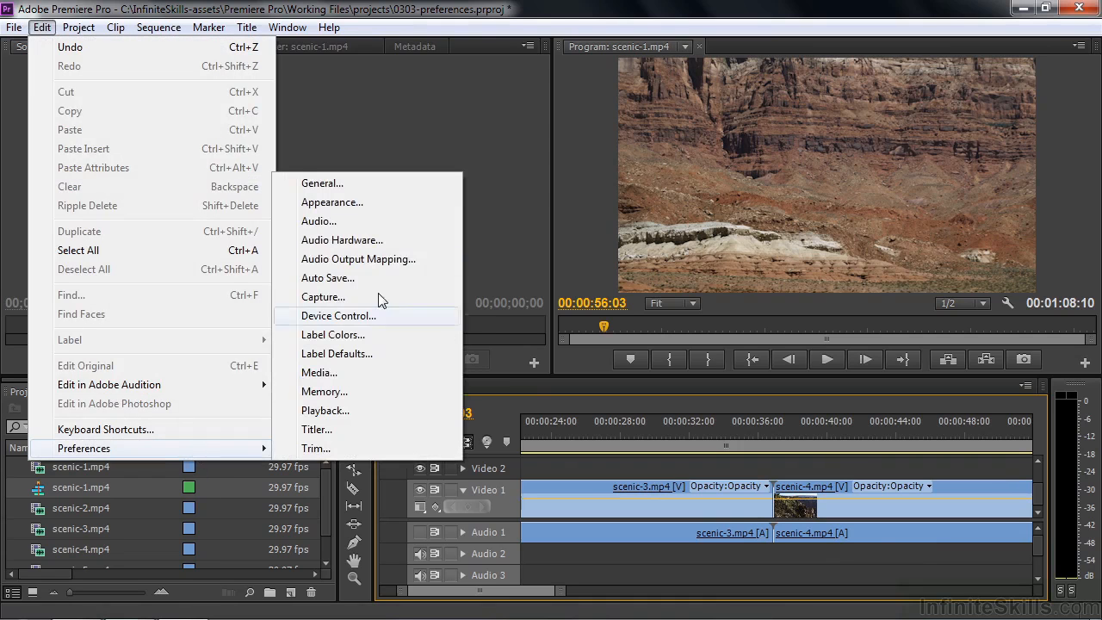
{"action": "left_click", "coordinate": [387, 190]}
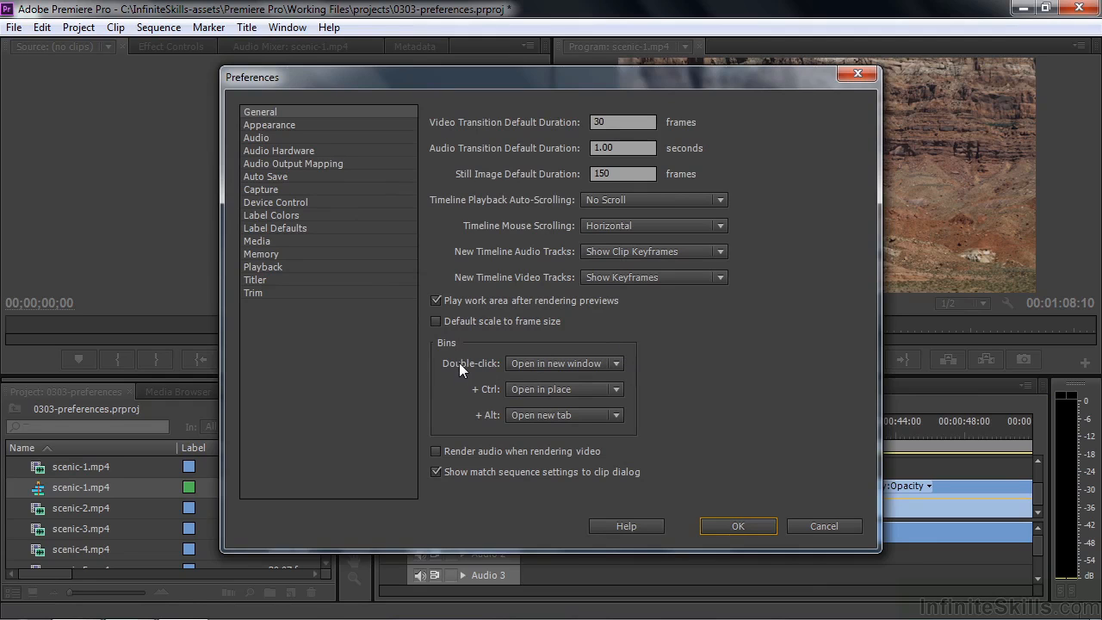
{"action": "left_click", "coordinate": [824, 526]}
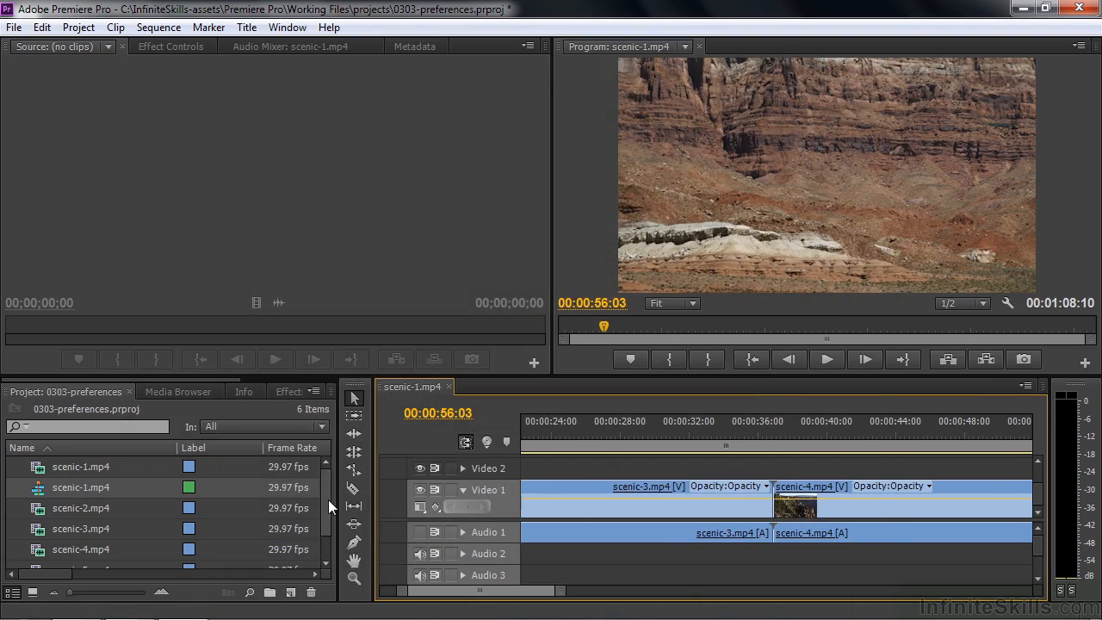
- Create a bin named Clips, move all six project items into it, and collapse the bin
{"action": "left_click", "coordinate": [270, 595]}
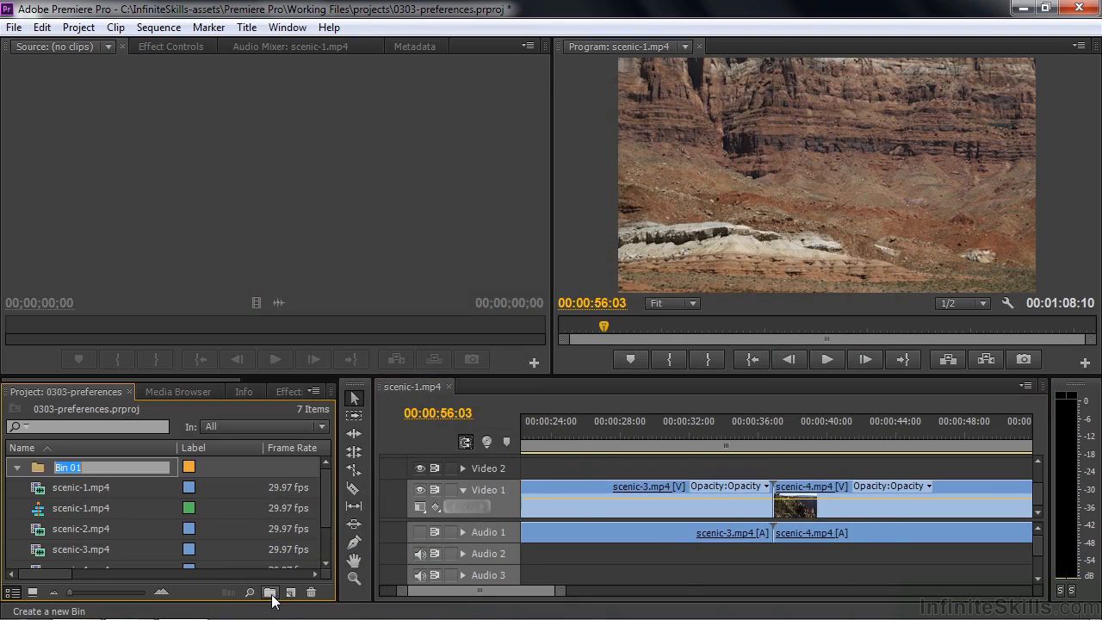
{"action": "type", "text": "Clips"}
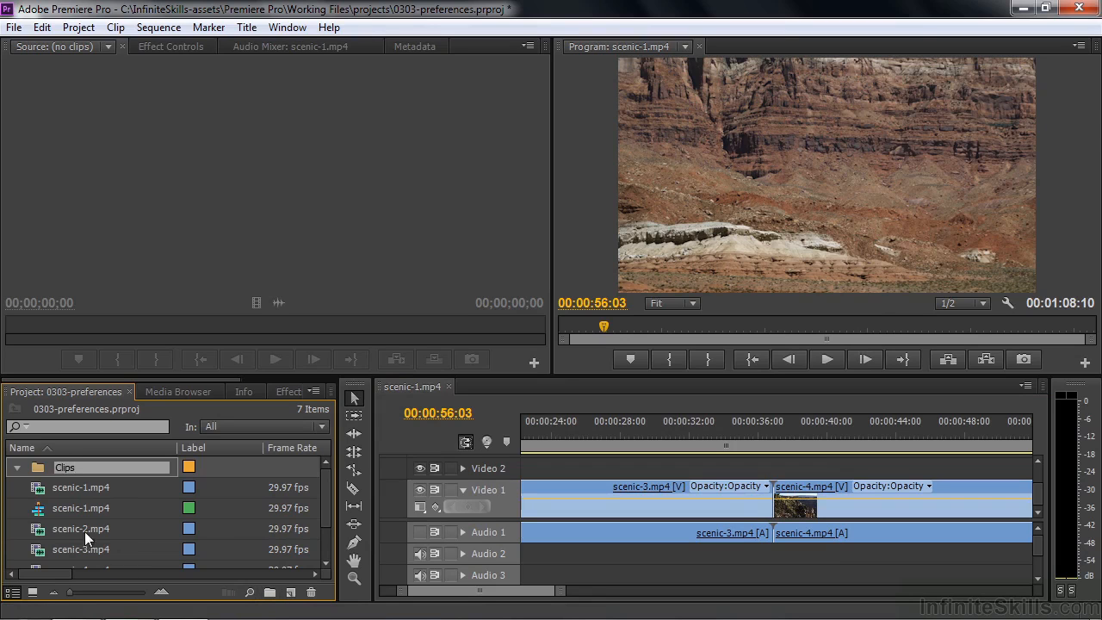
{"action": "left_click", "coordinate": [43, 491]}
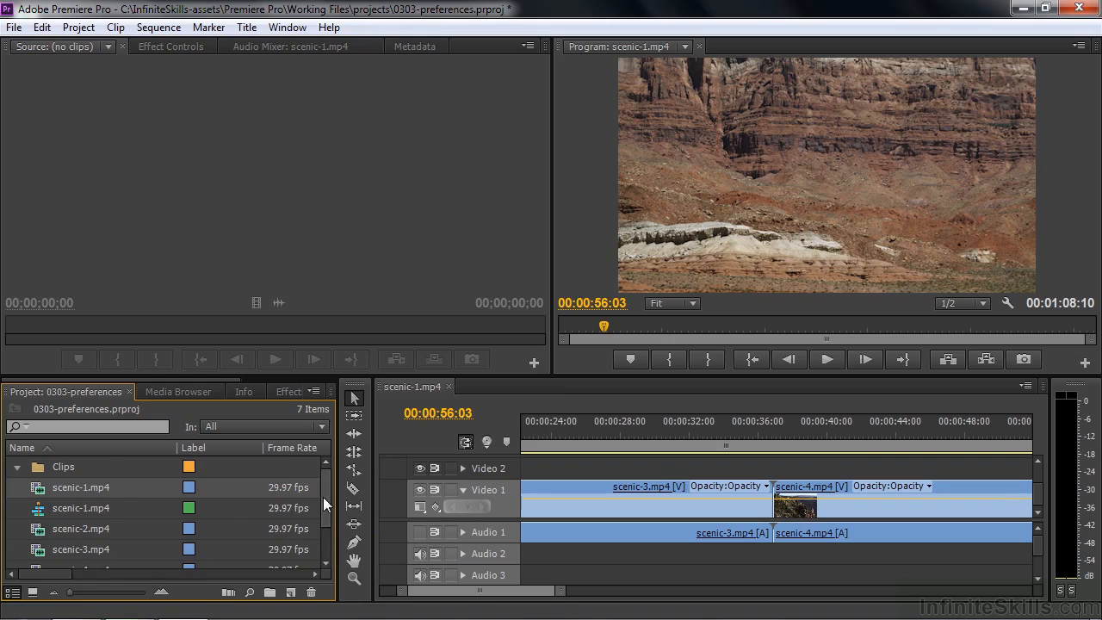
{"action": "scroll", "coordinate": [318, 553], "scroll_direction": "down", "scroll_amount": 2}
{"action": "left_click", "coordinate": [74, 551], "text": "shift"}
{"action": "left_click_drag", "start_coordinate": [323, 524], "coordinate": [325, 476]}
{"action": "left_click_drag", "start_coordinate": [54, 477], "coordinate": [62, 468]}
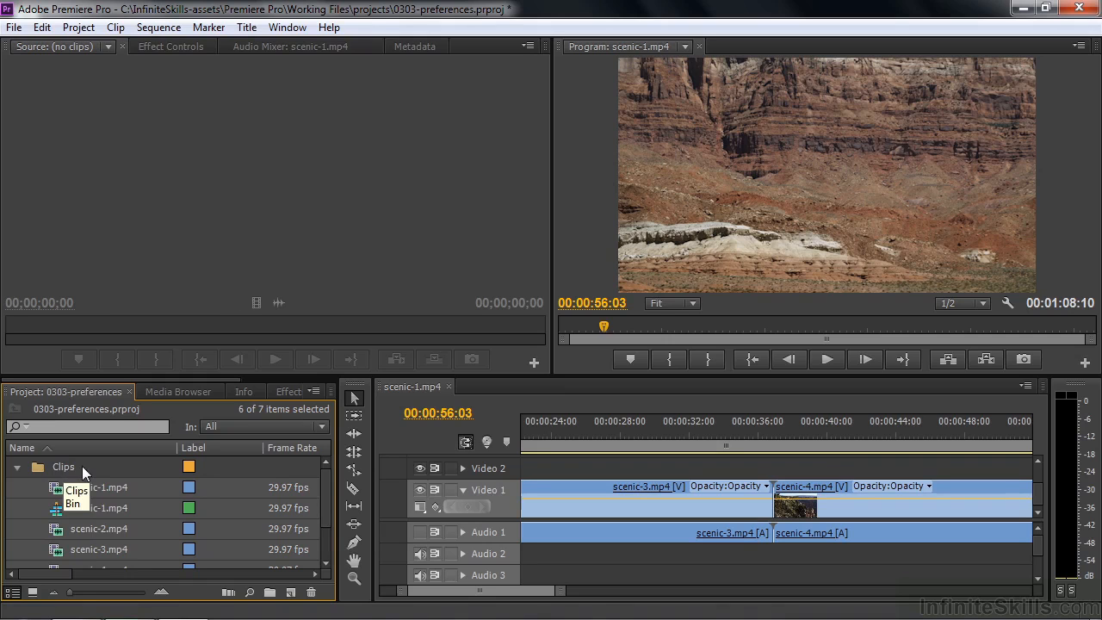
{"action": "left_click", "coordinate": [16, 467]}
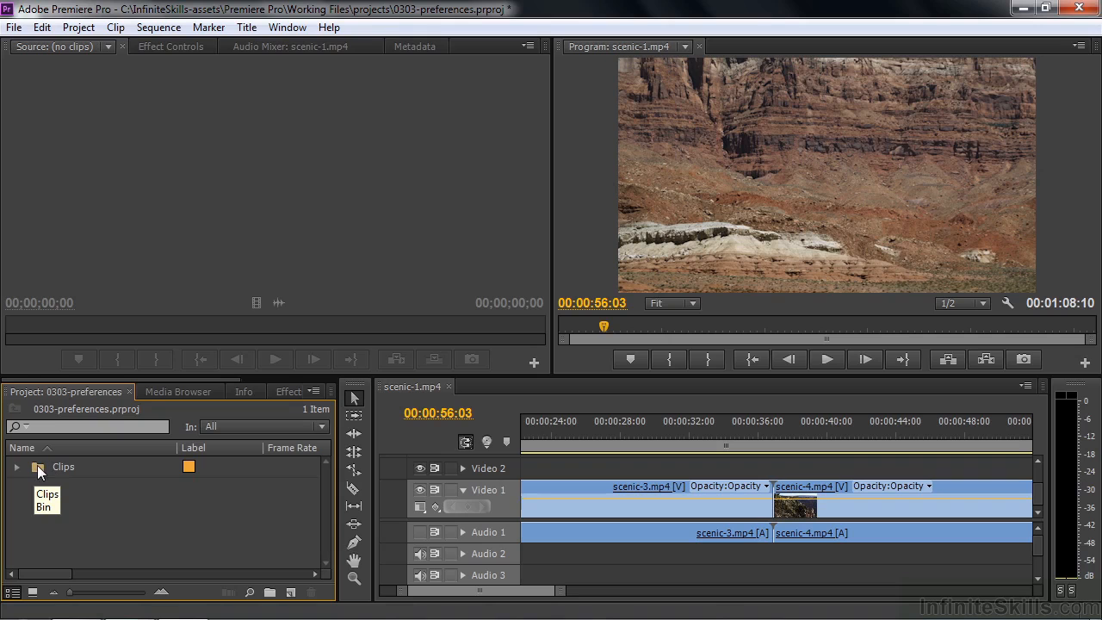
- Open the Clips bin in a new window and close it, open it in place, and return to the project level
{"action": "double_click", "coordinate": [41, 467]}
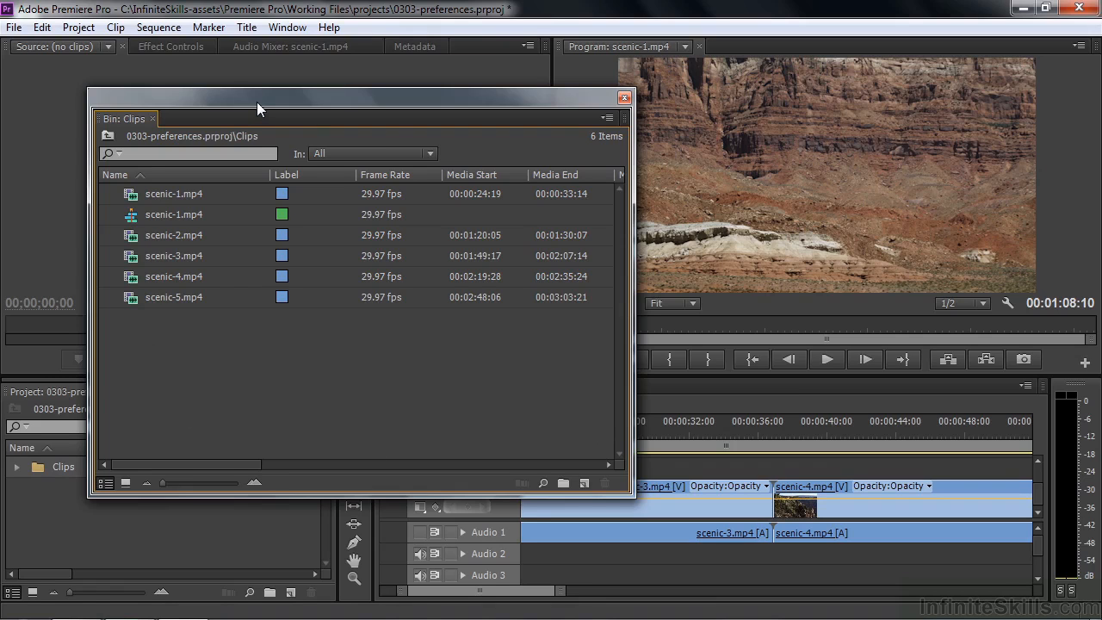
{"action": "left_click", "coordinate": [624, 97]}
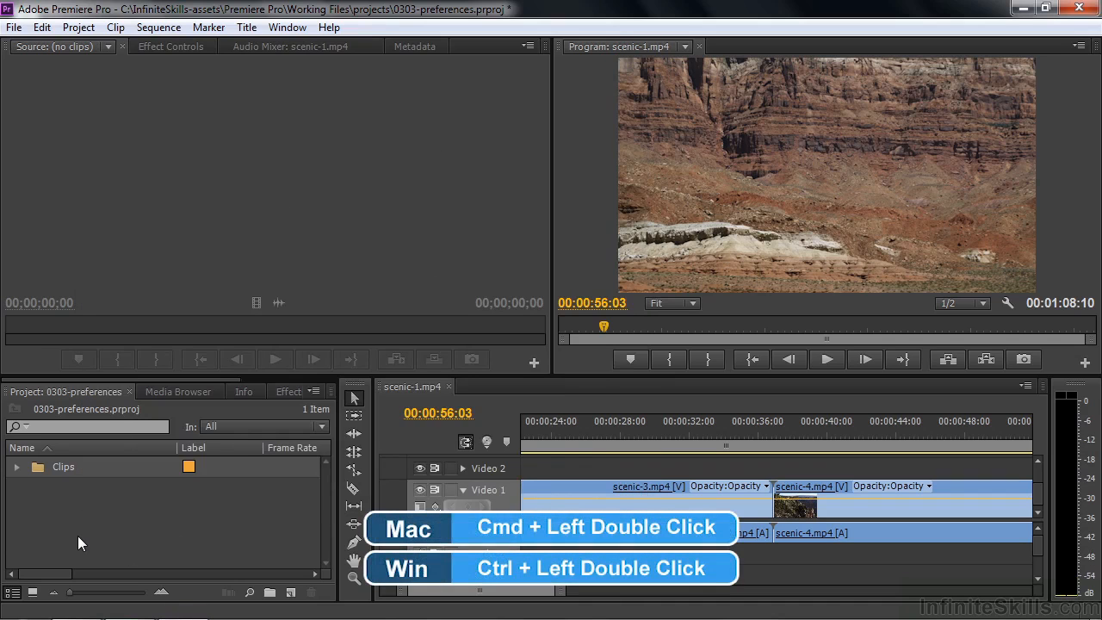
{"action": "double_click", "coordinate": [34, 467], "text": "ctrl"}
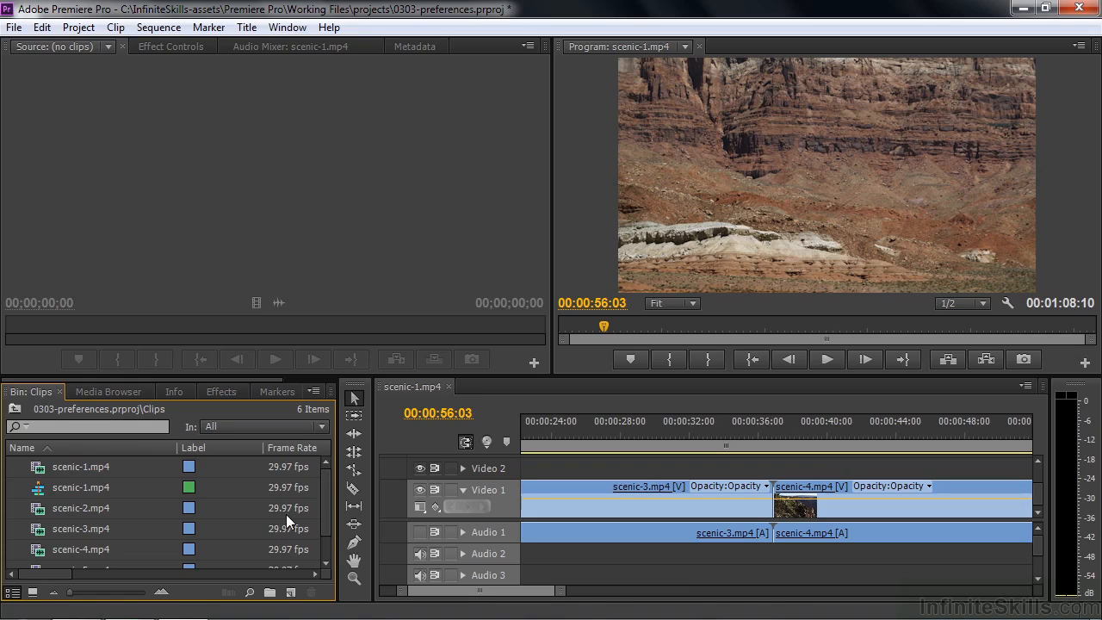
{"action": "left_click", "coordinate": [14, 410]}
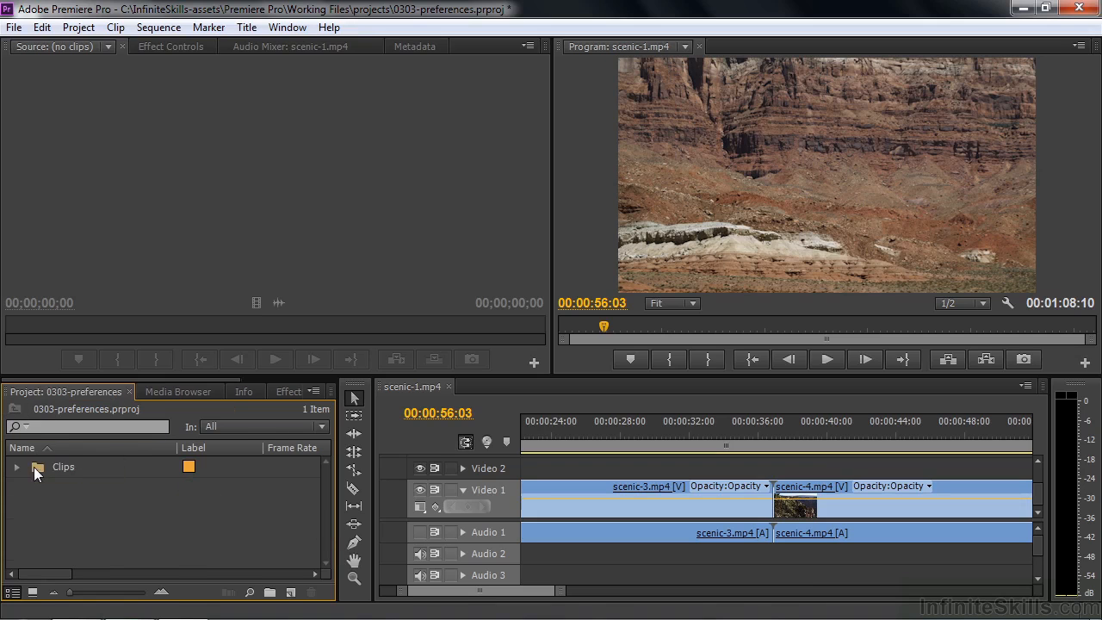
- Switch the project to icon view and test opening the Clips bin in a new window and in place
{"action": "left_click", "coordinate": [33, 593]}
{"action": "double_click", "coordinate": [82, 492]}
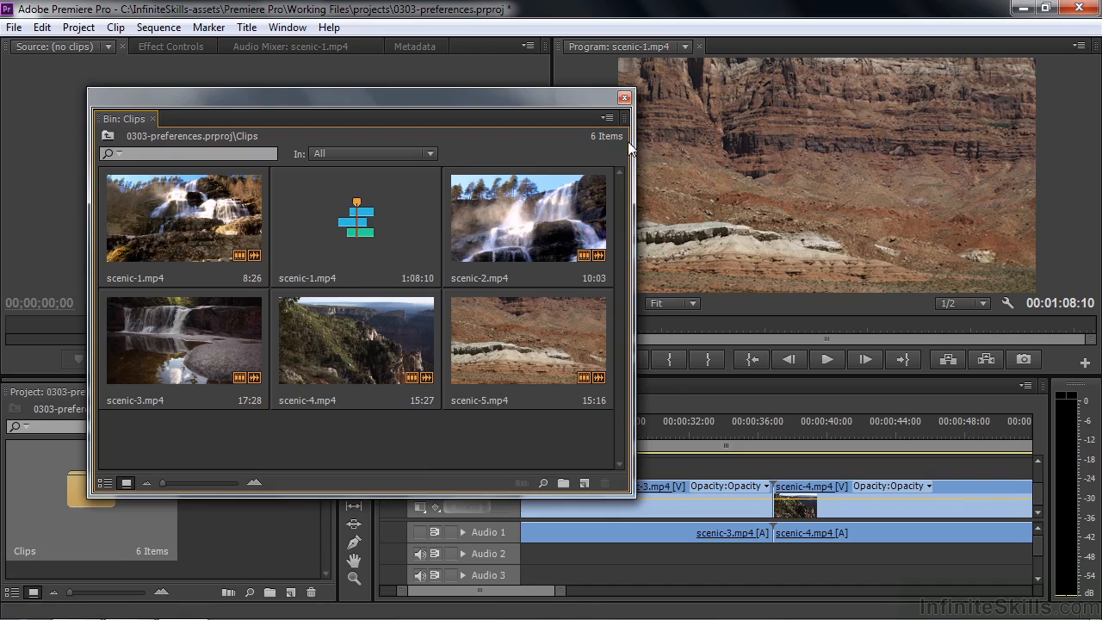
{"action": "left_click", "coordinate": [625, 97]}
{"action": "double_click", "coordinate": [82, 502], "text": "ctrl"}
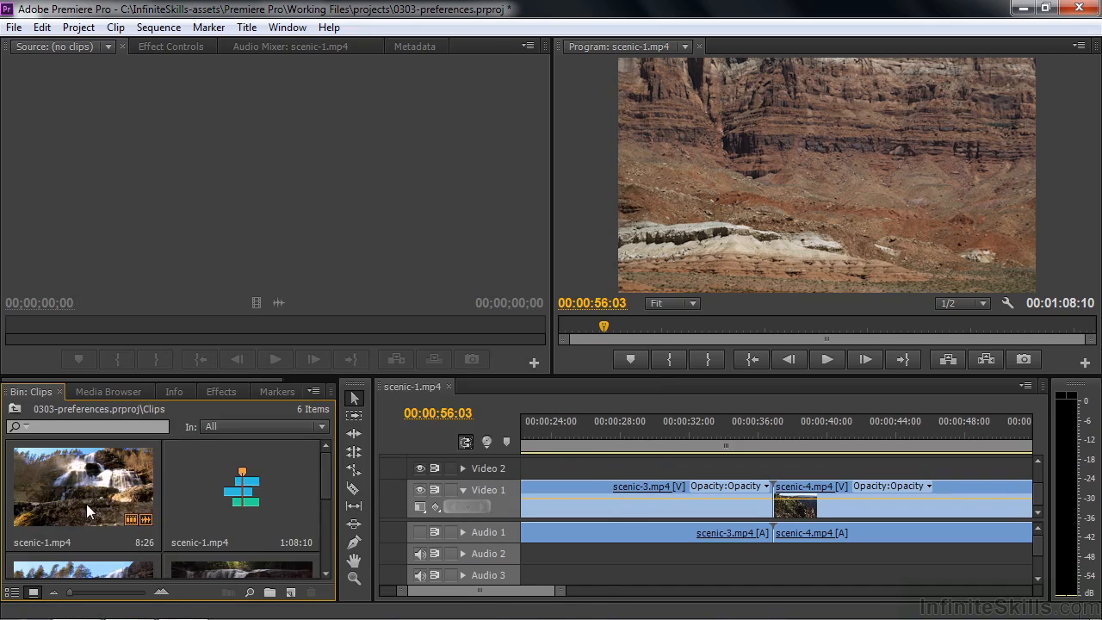
{"action": "scroll", "coordinate": [323, 486], "scroll_direction": "down", "scroll_amount": 3}
{"action": "scroll", "coordinate": [313, 465], "scroll_direction": "up", "scroll_amount": 3}
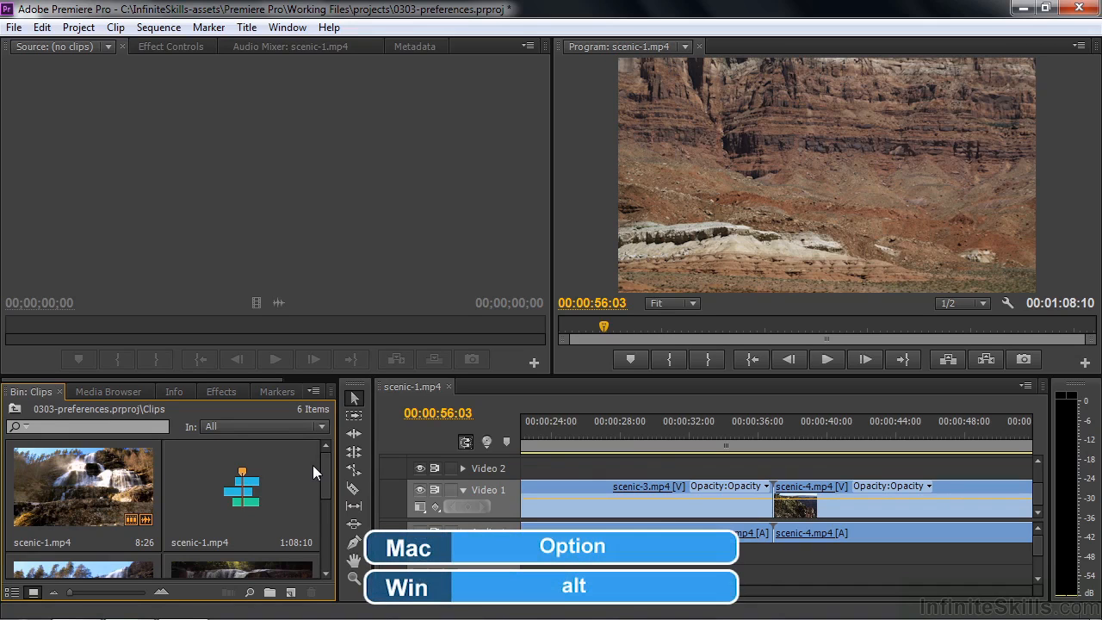
{"action": "left_click", "coordinate": [14, 409]}
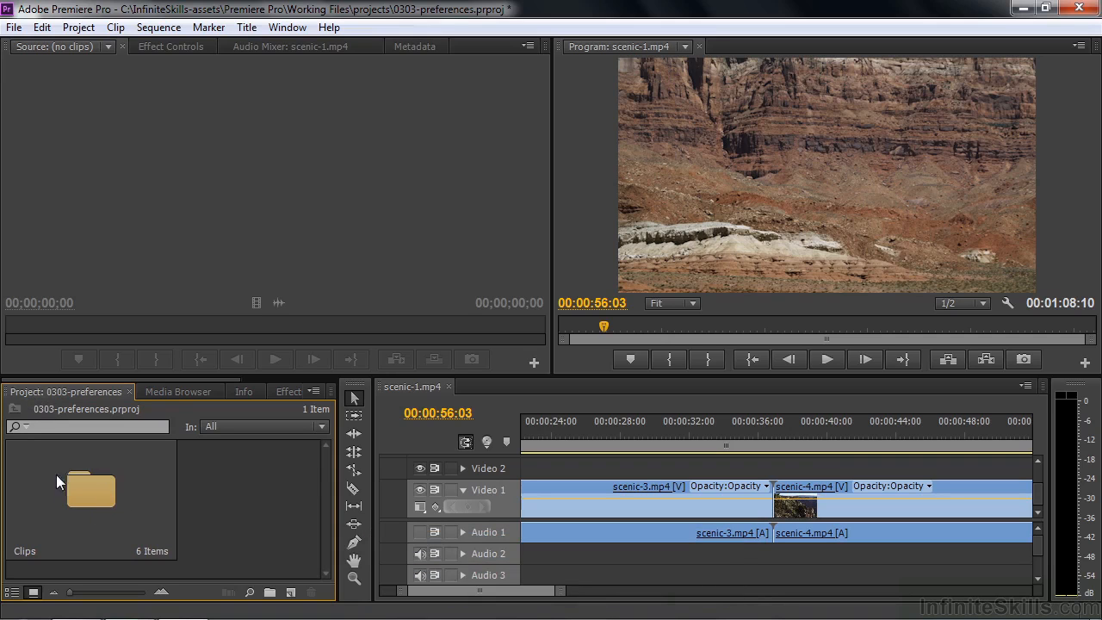
- Open the Clips bin in a new tab, close that tab, and open the bin in place
{"action": "double_click", "coordinate": [84, 494]}
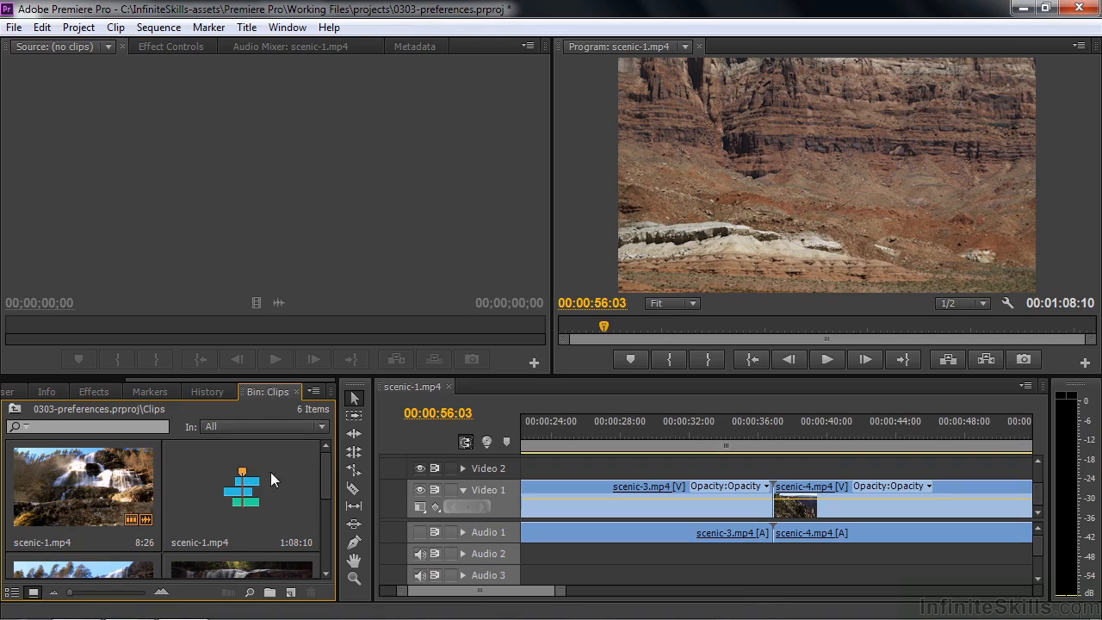
{"action": "left_click_drag", "start_coordinate": [147, 378], "coordinate": [33, 380]}
{"action": "left_click", "coordinate": [33, 392]}
{"action": "left_click_drag", "start_coordinate": [204, 379], "coordinate": [291, 383]}
{"action": "left_click", "coordinate": [279, 389]}
{"action": "left_click", "coordinate": [296, 391]}
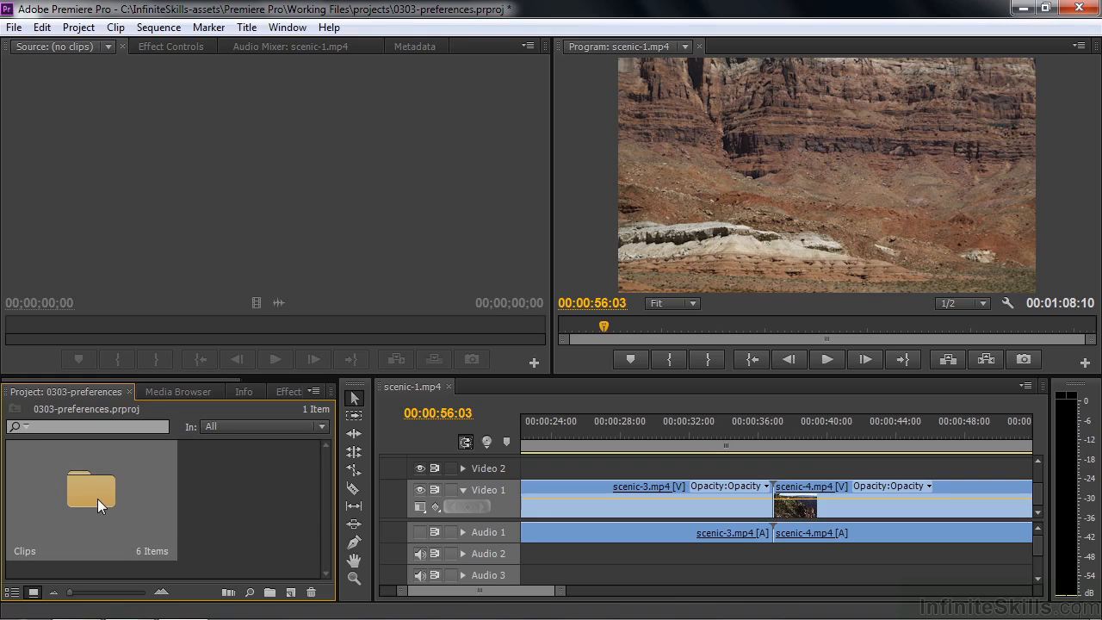
{"action": "double_click", "coordinate": [85, 487]}
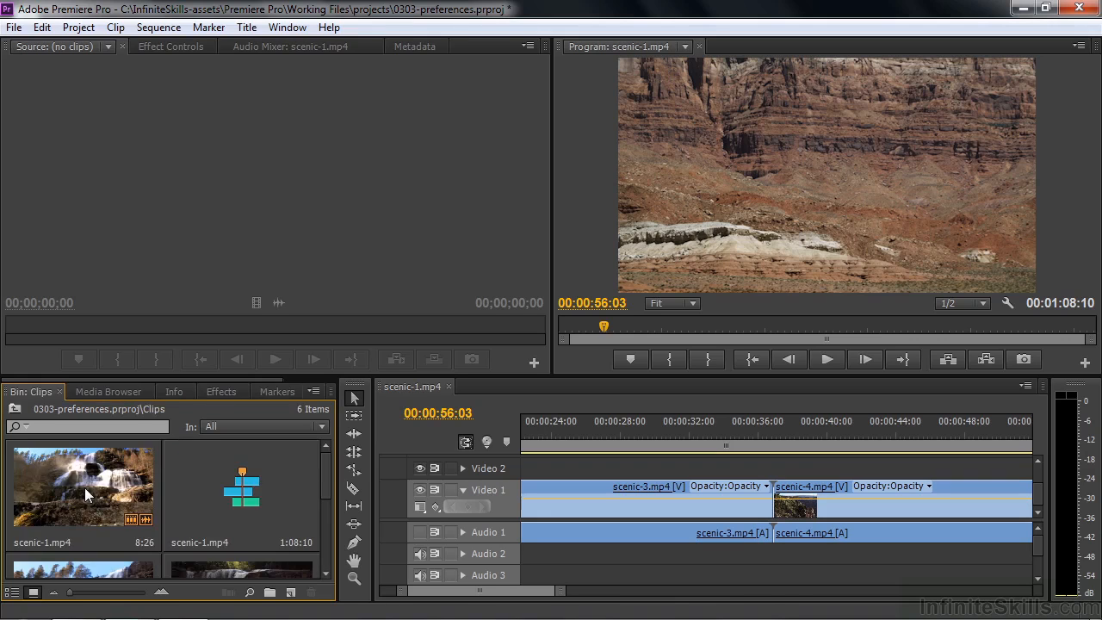
- Try the lightest interface brightness in the Appearance preferences and reset it to the default
{"action": "left_click", "coordinate": [42, 28]}
{"action": "mouse_move", "coordinate": [97, 449]}
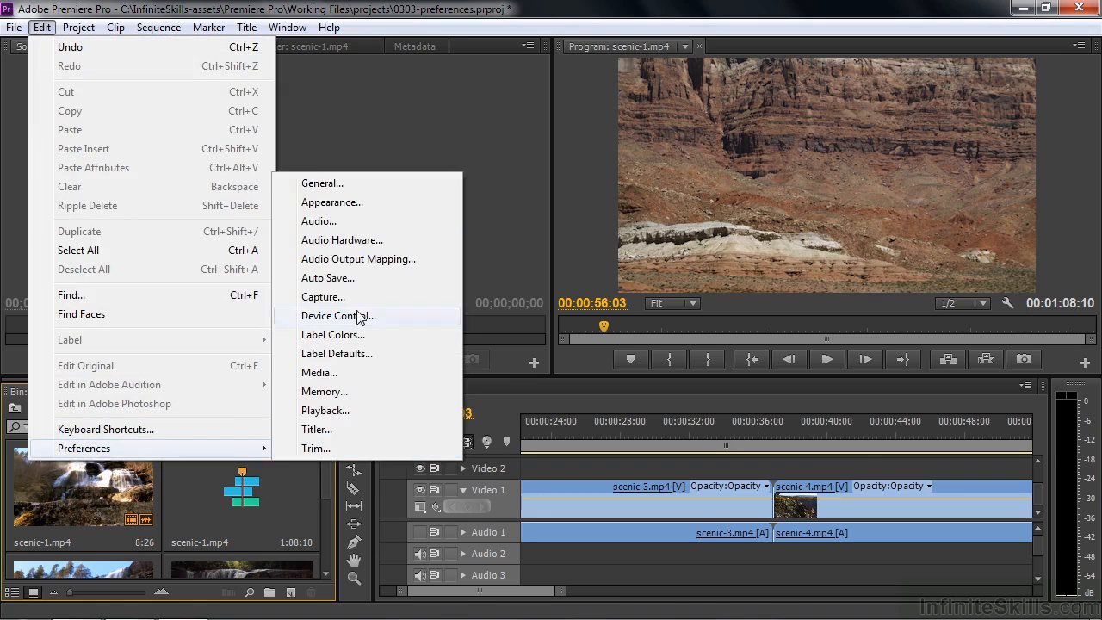
{"action": "left_click", "coordinate": [361, 185]}
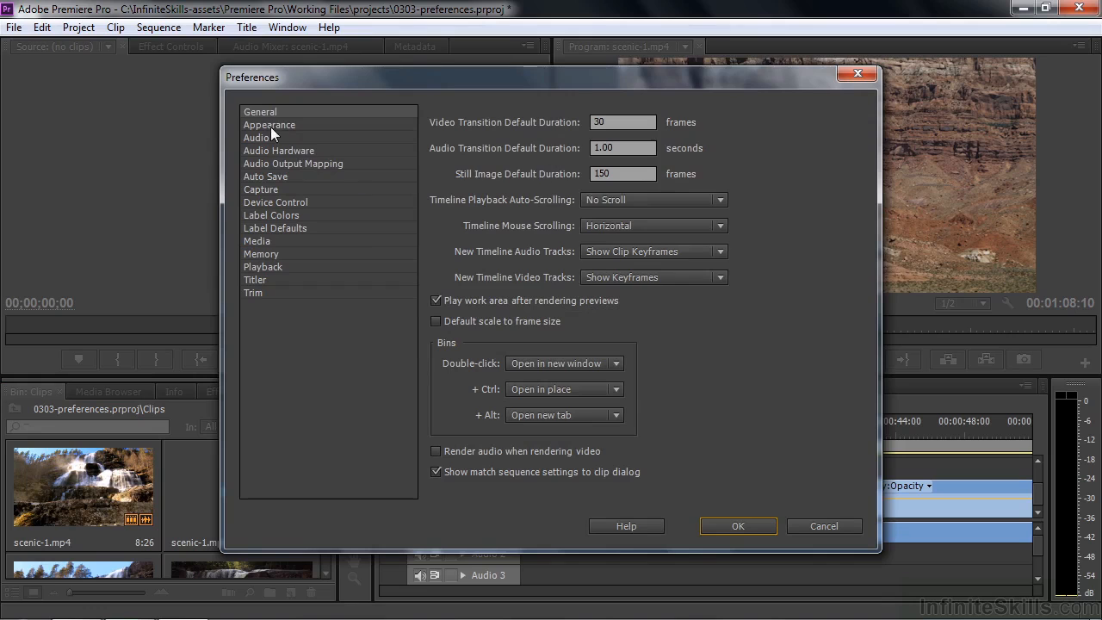
{"action": "left_click", "coordinate": [270, 126]}
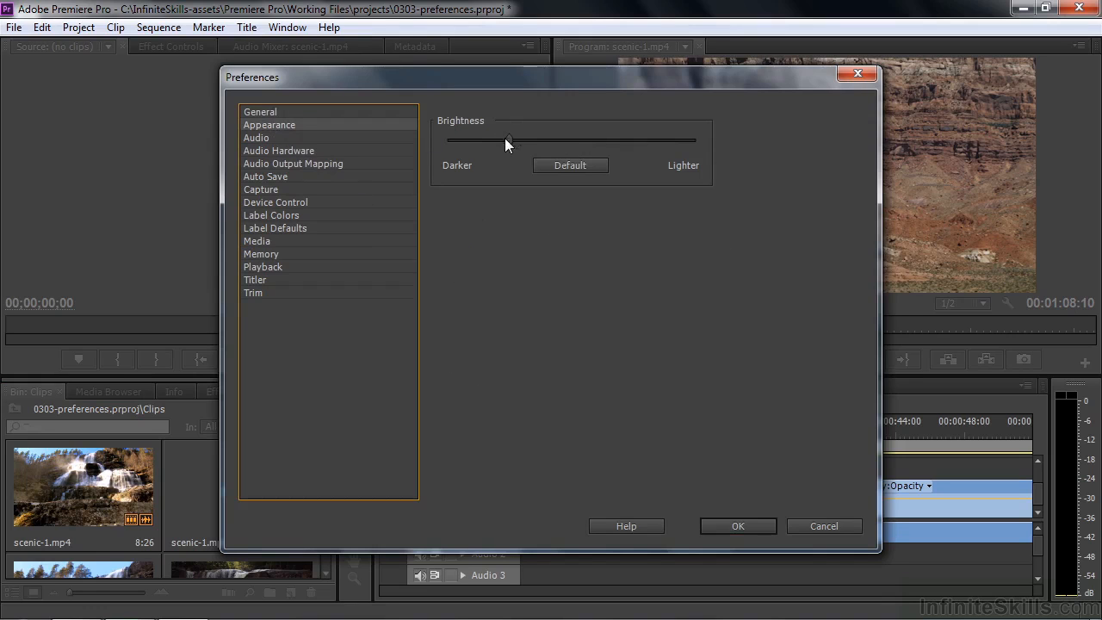
{"action": "left_click_drag", "start_coordinate": [507, 139], "coordinate": [699, 143]}
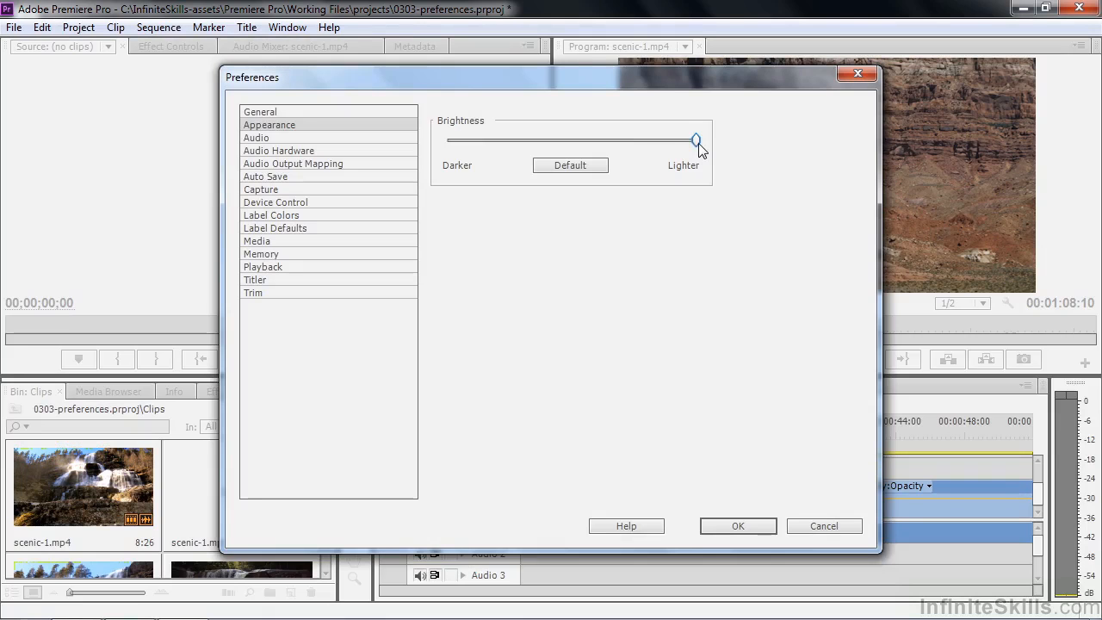
{"action": "left_click", "coordinate": [585, 166]}
- Set the default audio track for Stereo Media to Mono in the Audio preferences and apply the change
{"action": "left_click", "coordinate": [258, 139]}
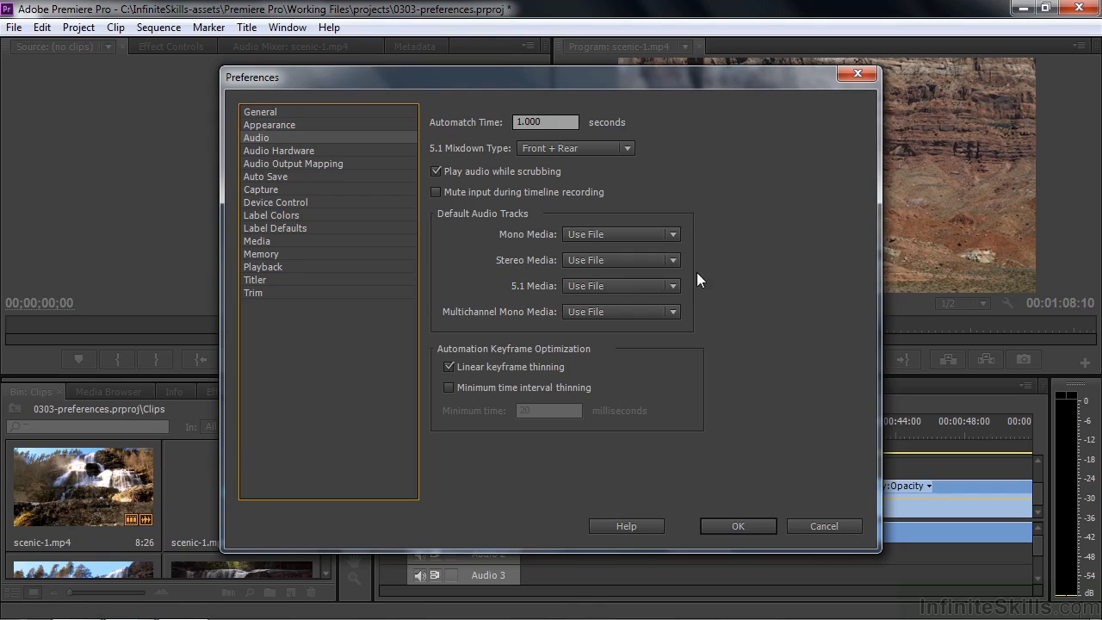
{"action": "left_click", "coordinate": [671, 260]}
{"action": "left_click", "coordinate": [622, 299]}
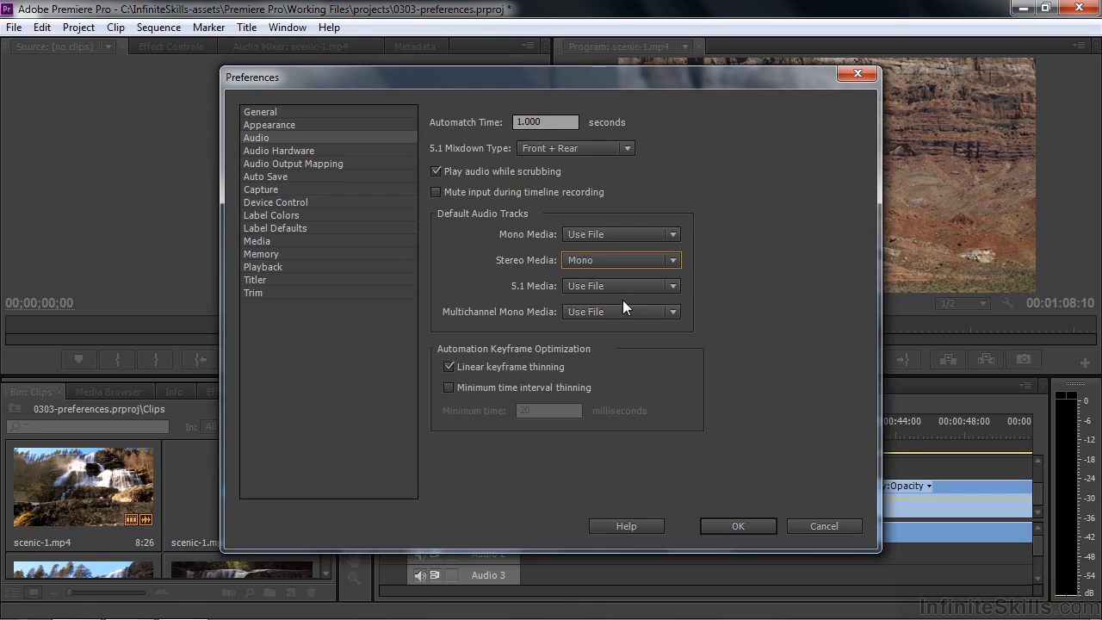
{"action": "left_click", "coordinate": [749, 521]}
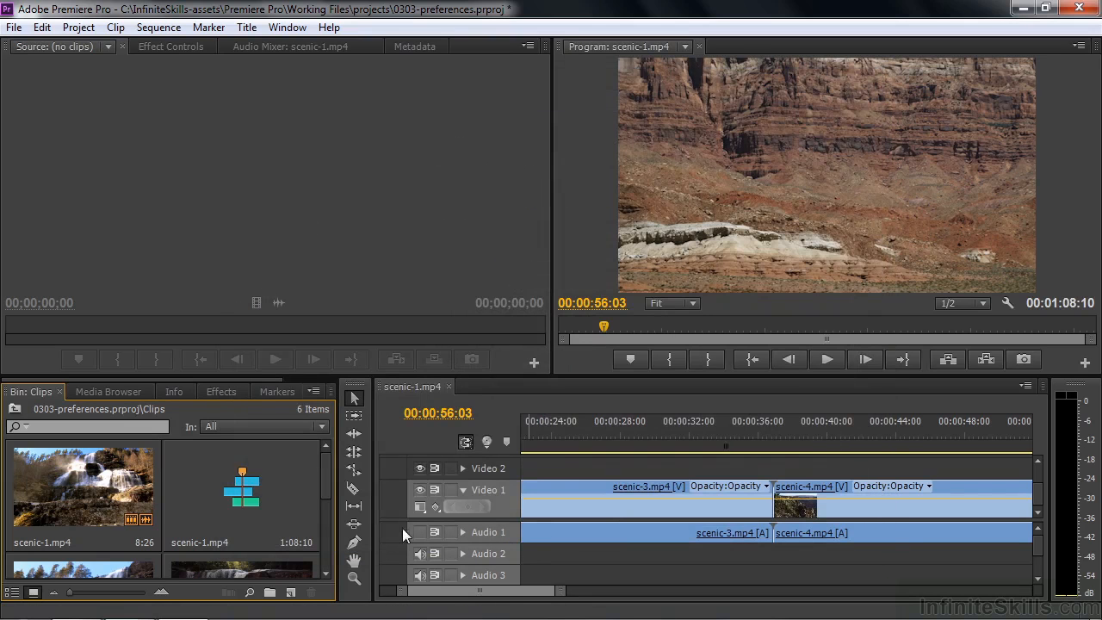
- Switch the Clips bin to list view and import scenic-7.mp4 into it from the Digital Juice stock footage folder
{"action": "left_click_drag", "start_coordinate": [328, 470], "coordinate": [323, 550]}
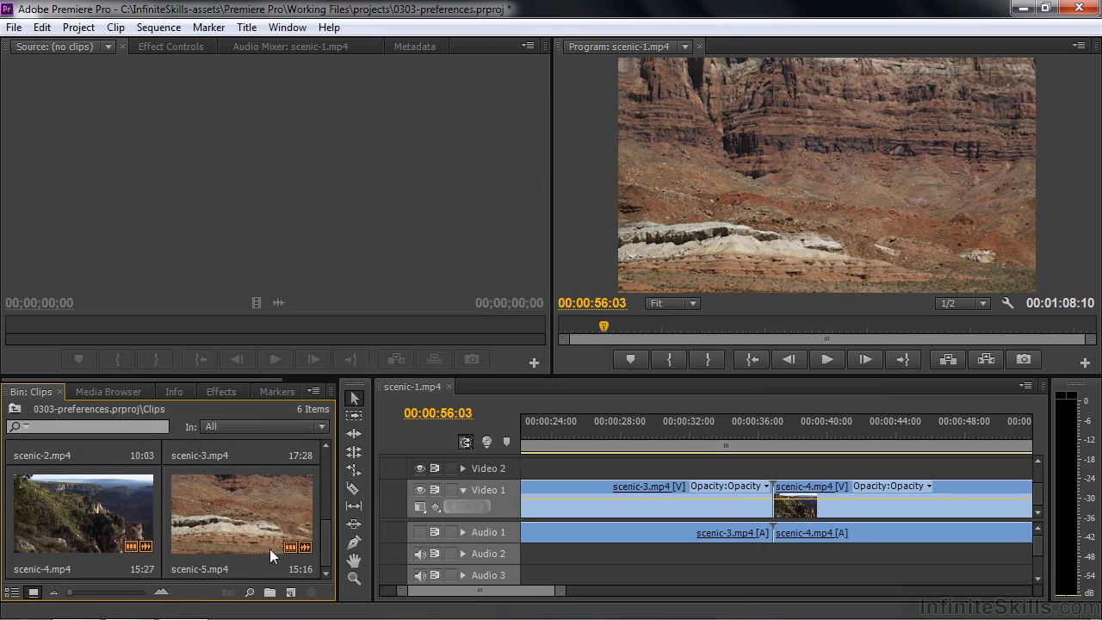
{"action": "left_click", "coordinate": [13, 593]}
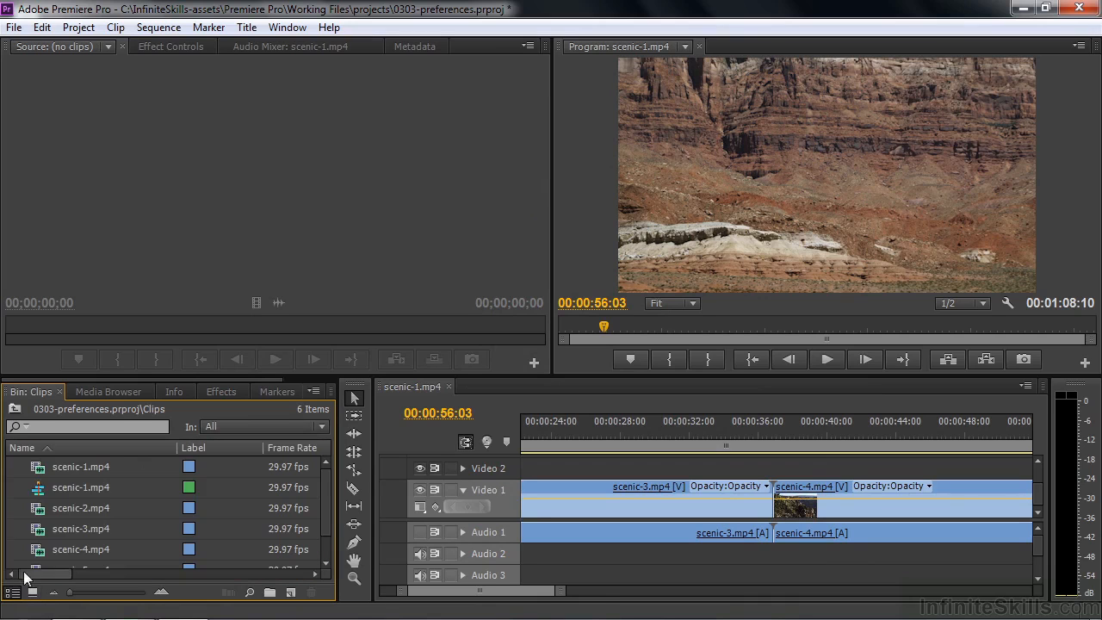
{"action": "left_click_drag", "start_coordinate": [324, 486], "coordinate": [328, 542]}
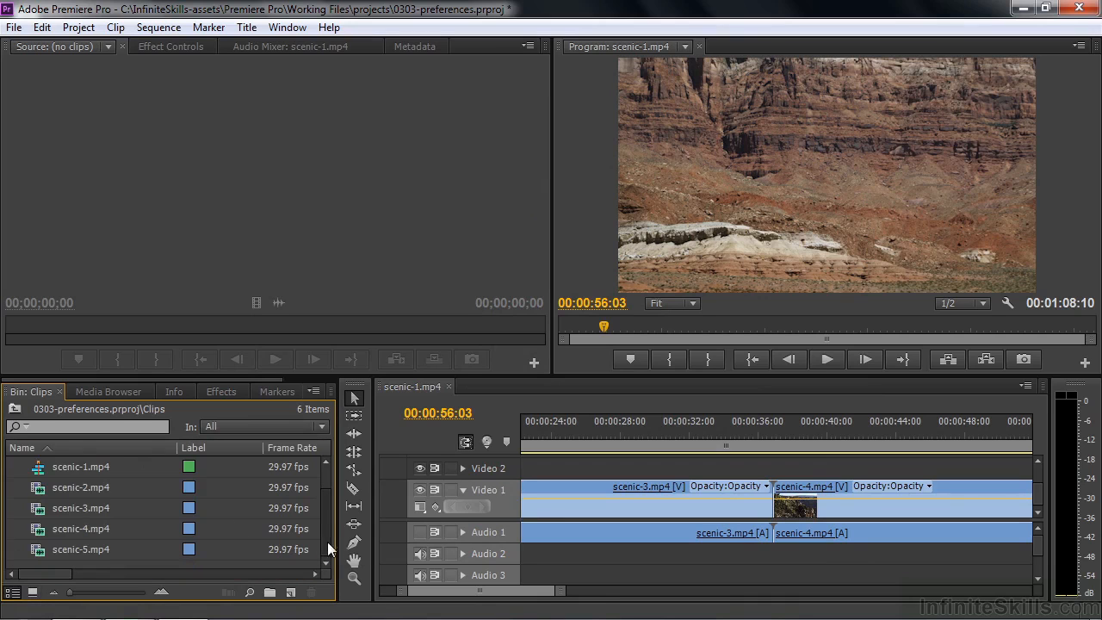
{"action": "double_click", "coordinate": [30, 564]}
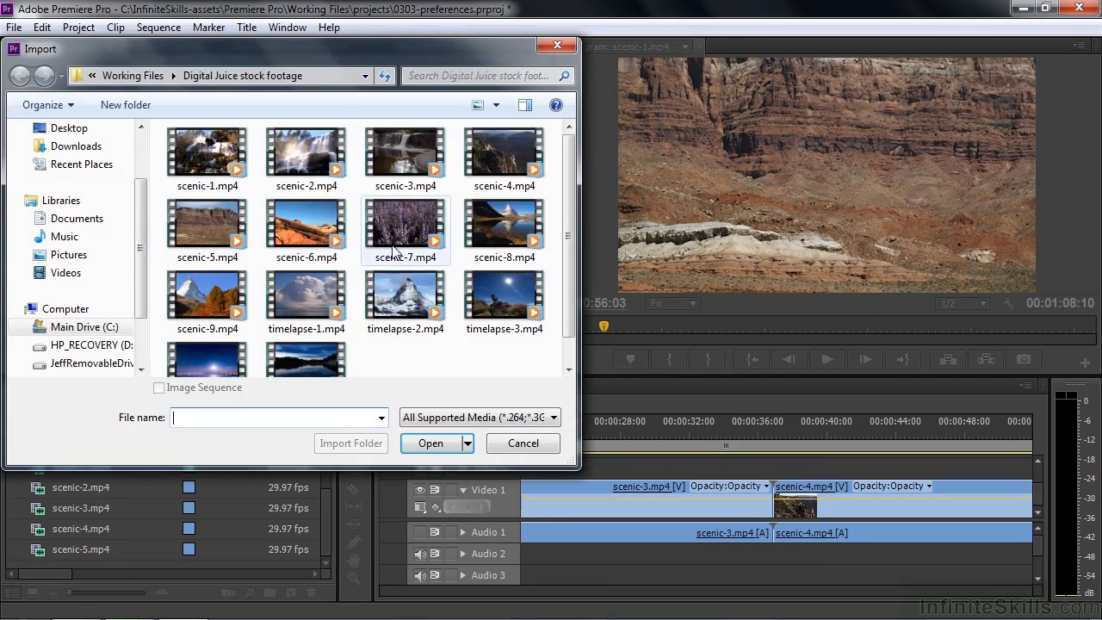
{"action": "double_click", "coordinate": [402, 238]}
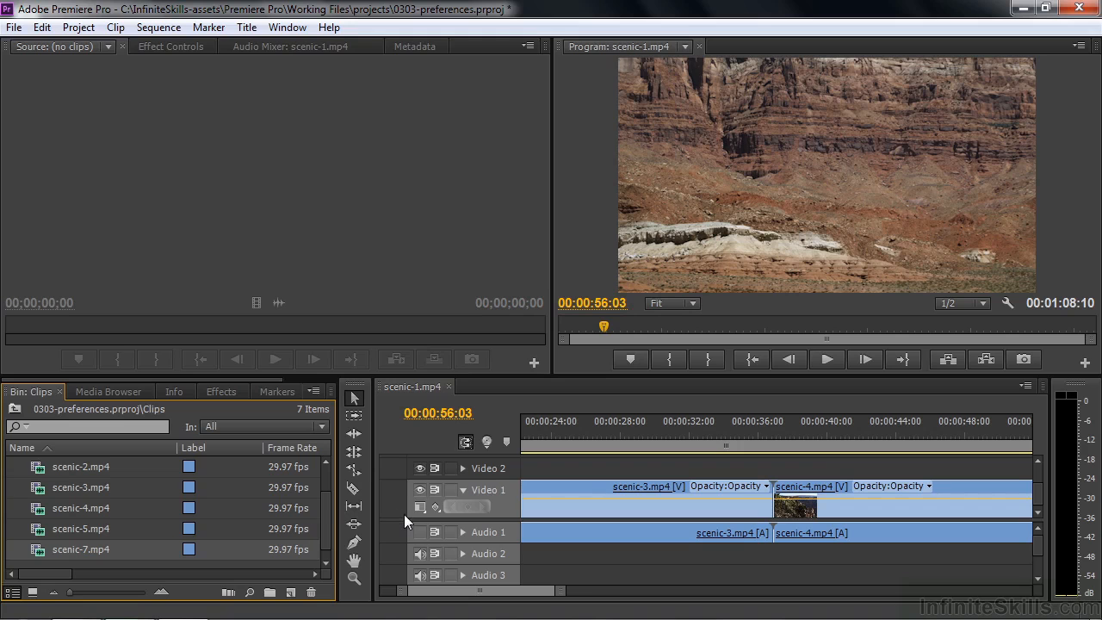
- Add scenic-7.mp4 to the sequence directly after scenic-5.mp4 and expand the Audio 1 track
{"action": "left_click", "coordinate": [580, 468]}
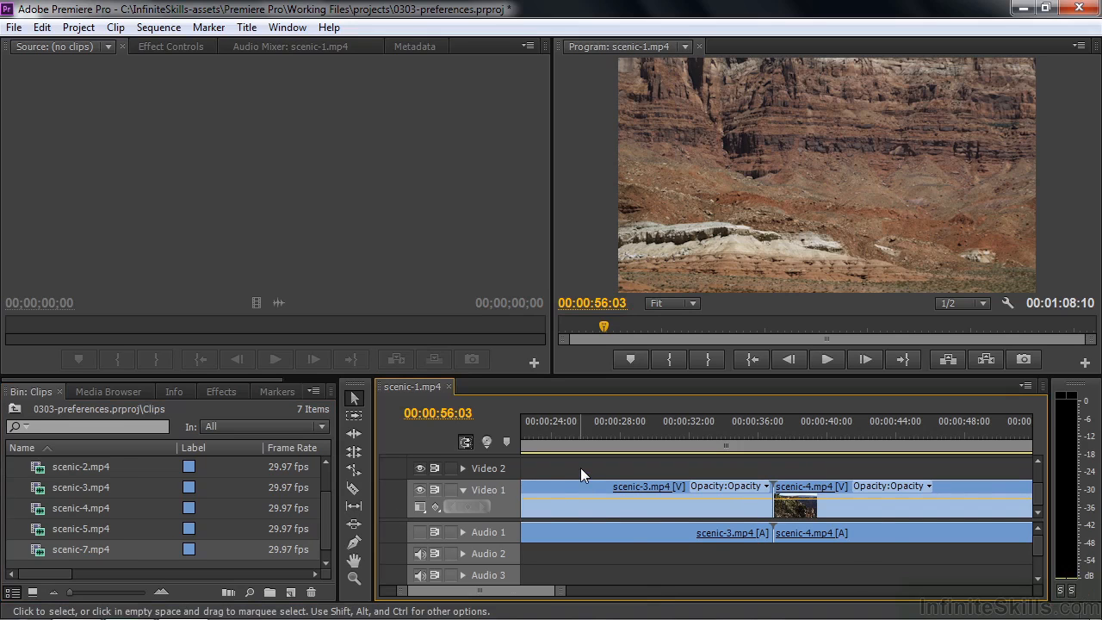
{"action": "key", "text": "backslash"}
{"action": "left_click_drag", "start_coordinate": [43, 550], "coordinate": [953, 510]}
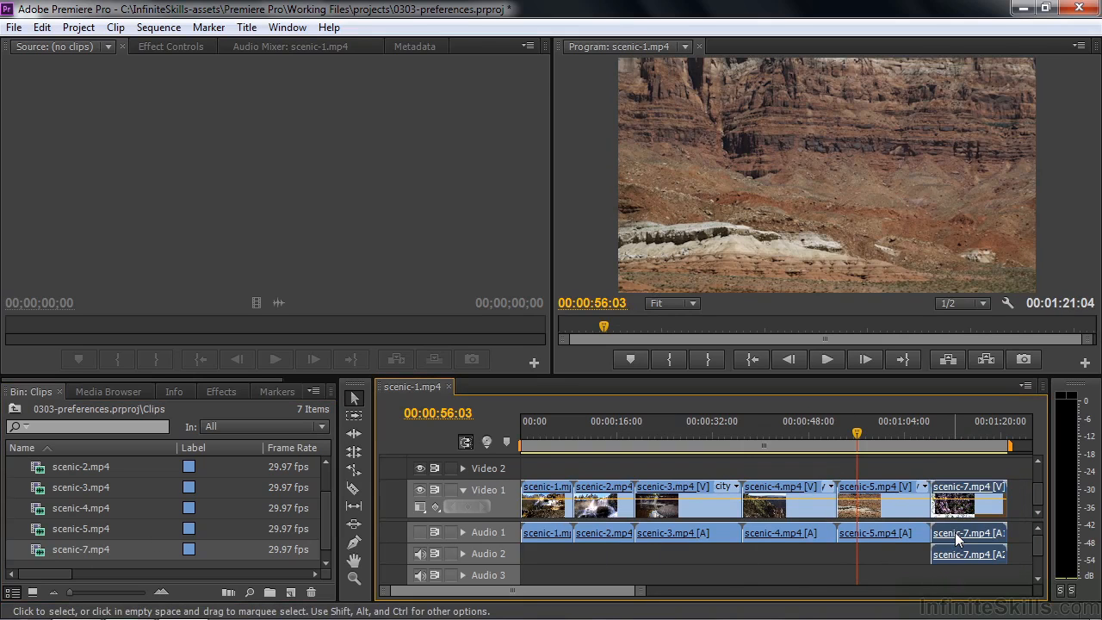
{"action": "left_click", "coordinate": [463, 532]}
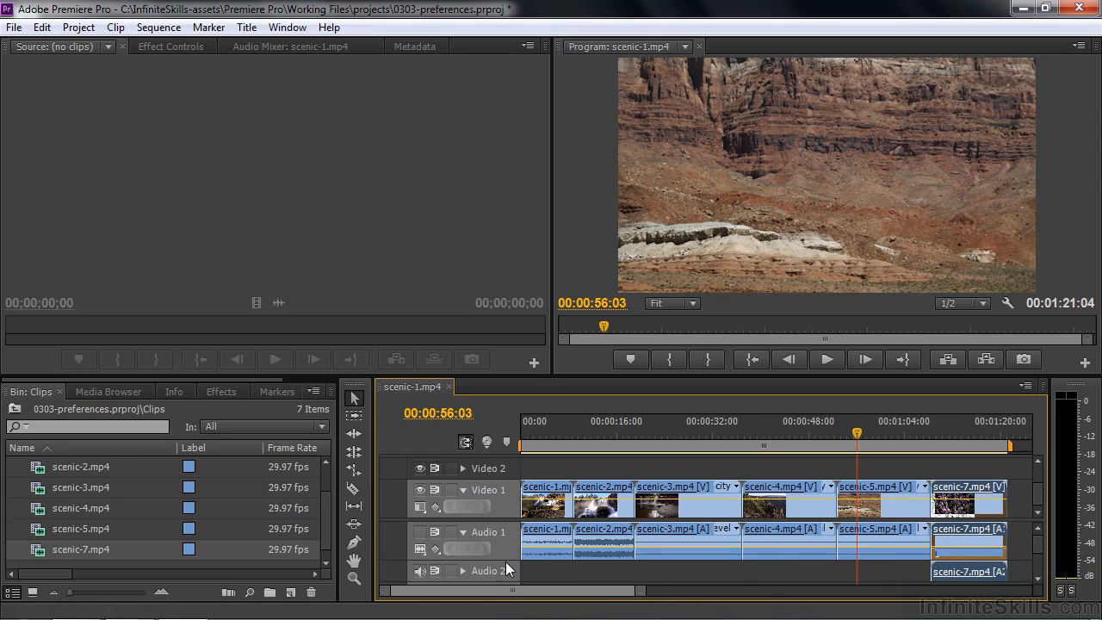
- Enlarge the Audio 1 track and expand Audio 2 to examine the separate left and right channels of scenic-7.mp4
{"action": "left_click_drag", "start_coordinate": [504, 558], "coordinate": [503, 569]}
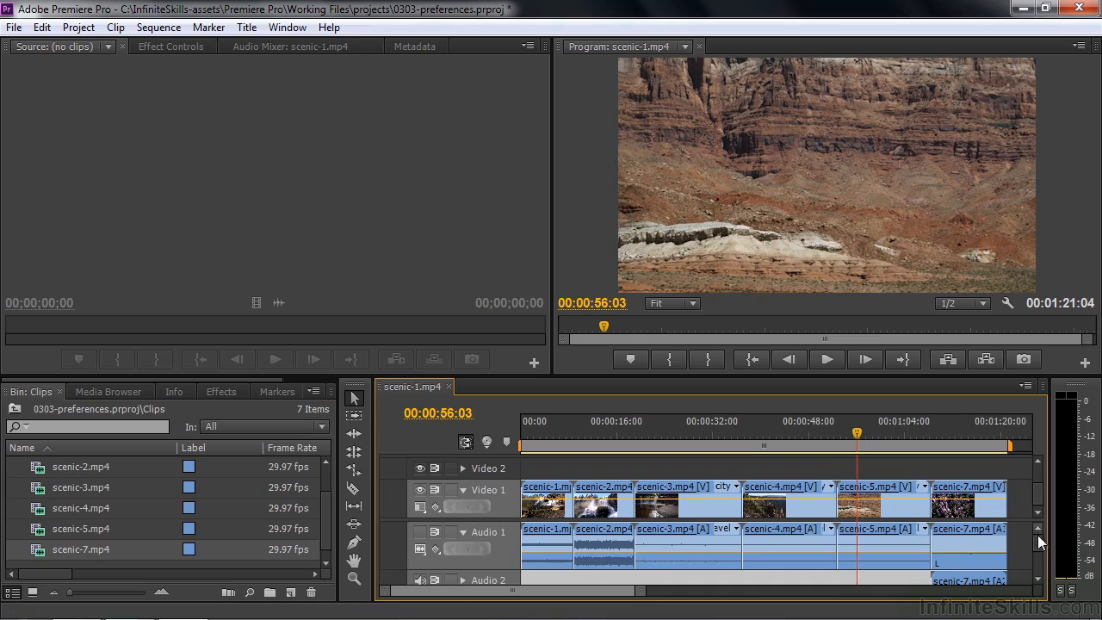
{"action": "left_click_drag", "start_coordinate": [1037, 533], "coordinate": [1040, 549]}
{"action": "left_click", "coordinate": [464, 553]}
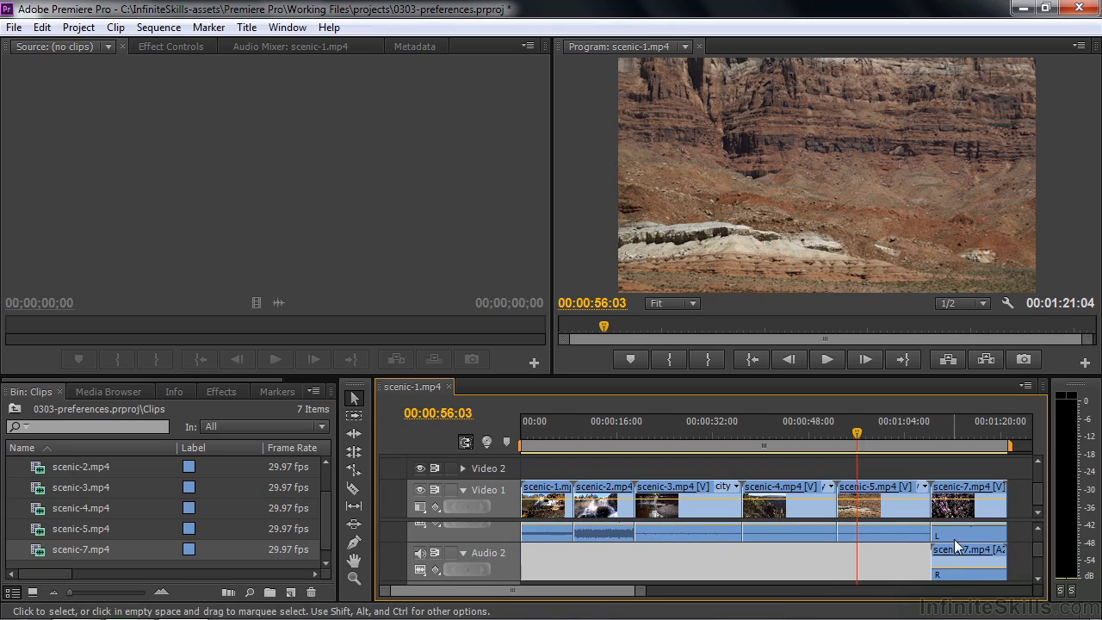
{"action": "mouse_move", "coordinate": [955, 535]}
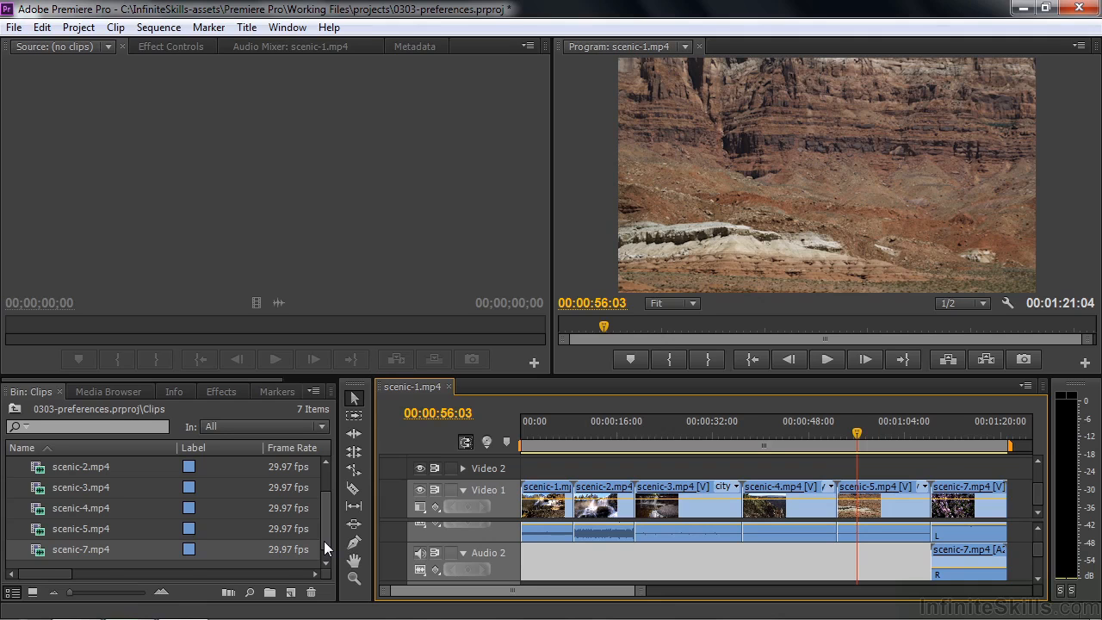
- Set the default audio track for Stereo Media to Use File in the Audio preferences
{"action": "left_click_drag", "start_coordinate": [323, 540], "coordinate": [321, 511]}
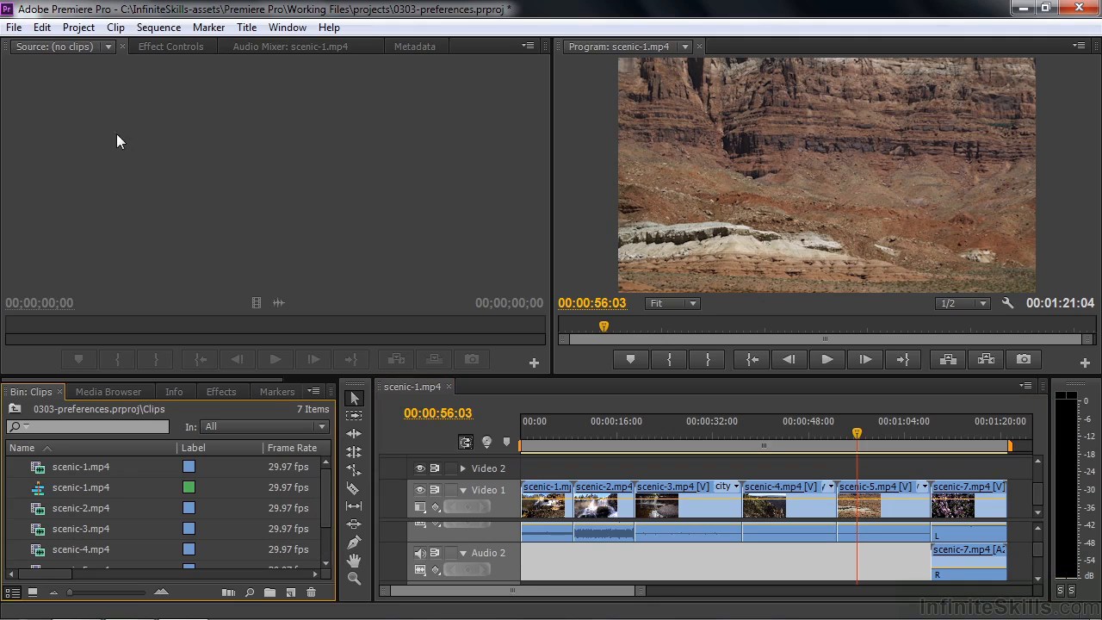
{"action": "left_click", "coordinate": [41, 27]}
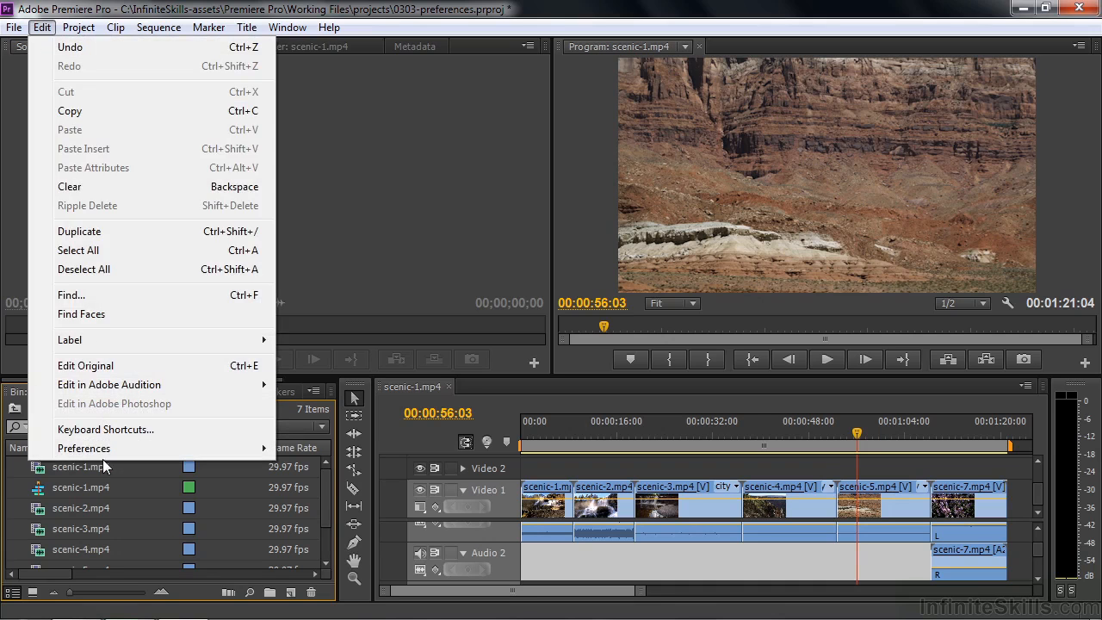
{"action": "mouse_move", "coordinate": [106, 455]}
{"action": "left_click", "coordinate": [343, 220]}
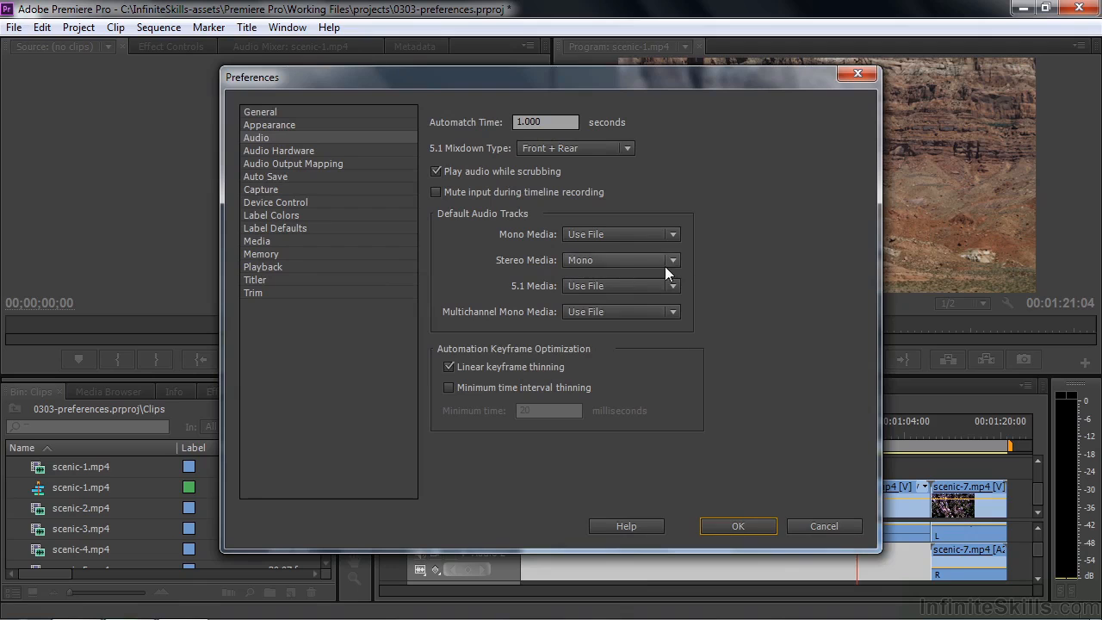
{"action": "left_click", "coordinate": [666, 268]}
{"action": "left_click", "coordinate": [631, 282]}
- Check the available default devices in the Audio Hardware preferences and keep Premiere Pro WDM Sound selected
{"action": "left_click", "coordinate": [275, 152]}
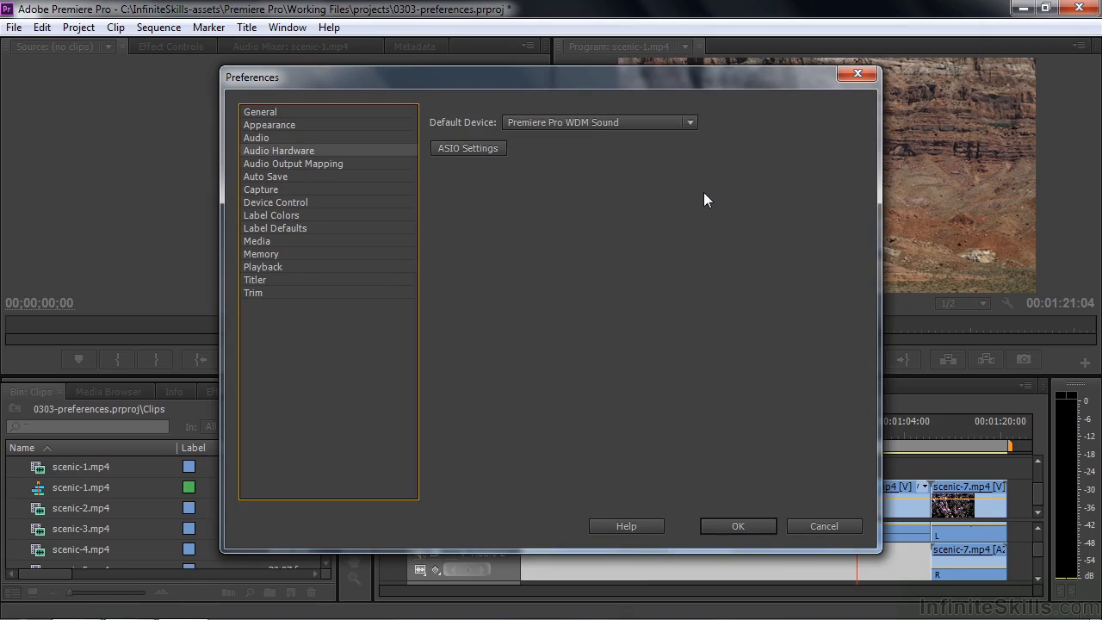
{"action": "left_click", "coordinate": [691, 122]}
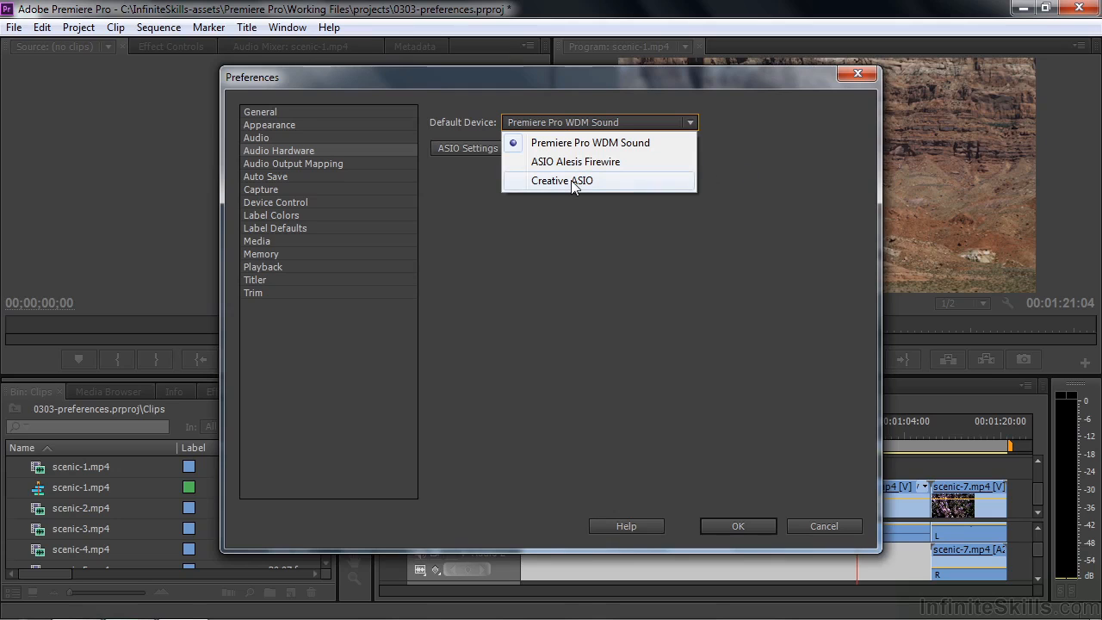
{"action": "left_click", "coordinate": [656, 143]}
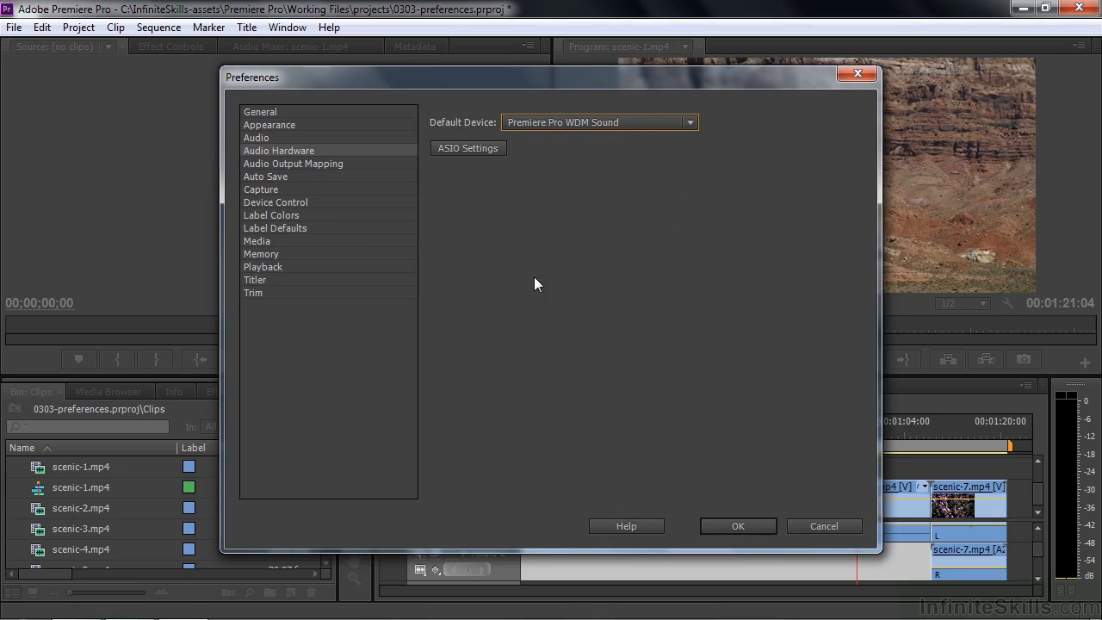
- Review the Audio Output Mapping, Auto Save, Capture and Device Control preferences
{"action": "left_click", "coordinate": [300, 164]}
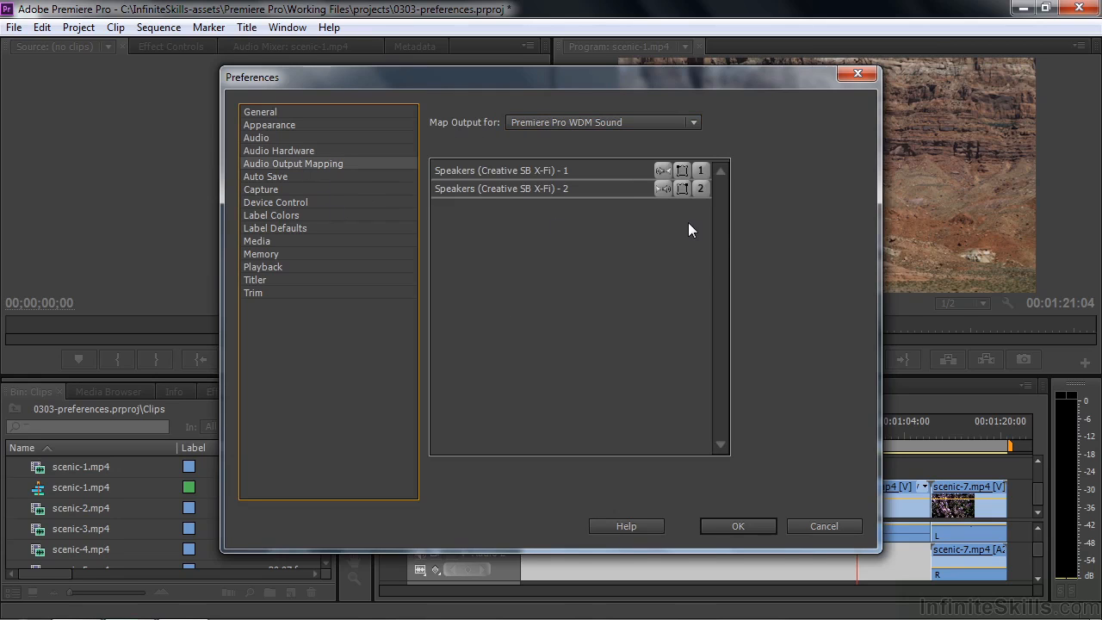
{"action": "left_click", "coordinate": [268, 174]}
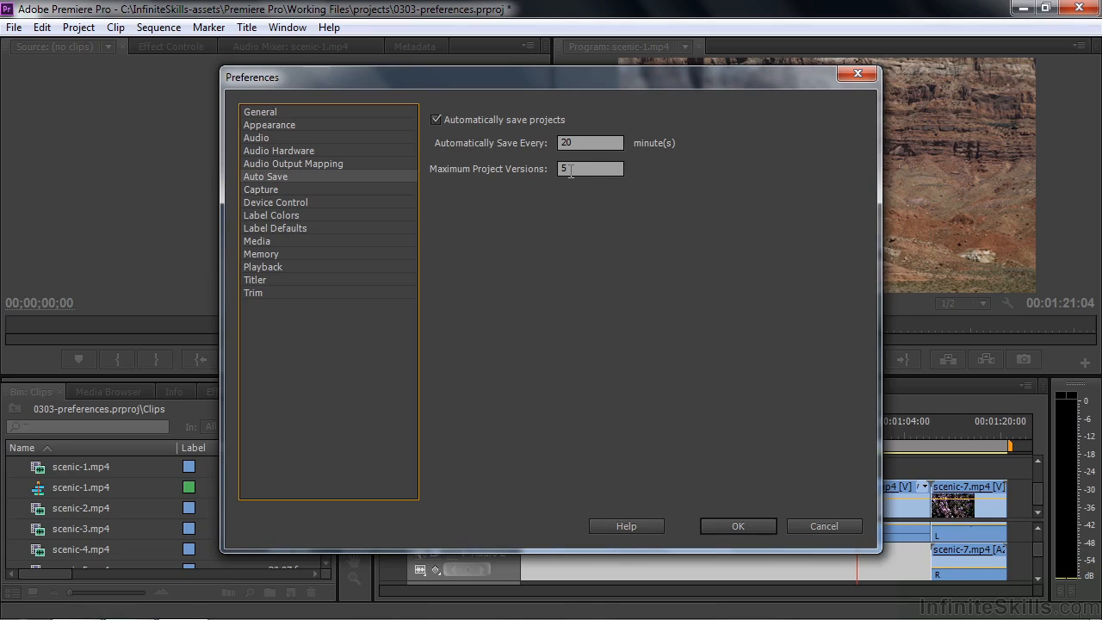
{"action": "left_click", "coordinate": [266, 190]}
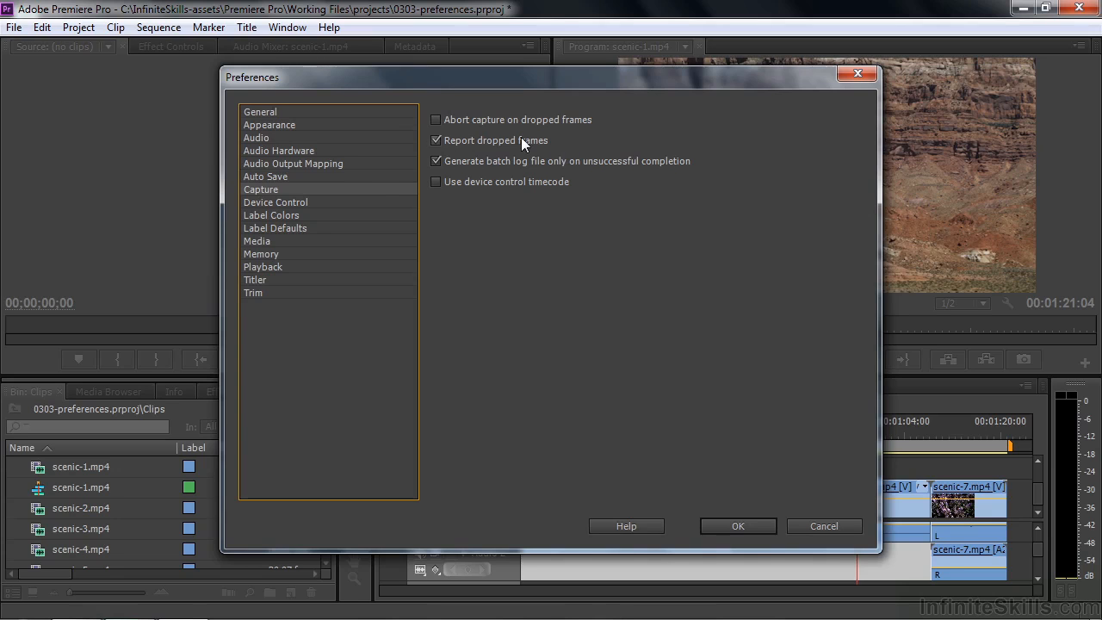
{"action": "left_click", "coordinate": [289, 203]}
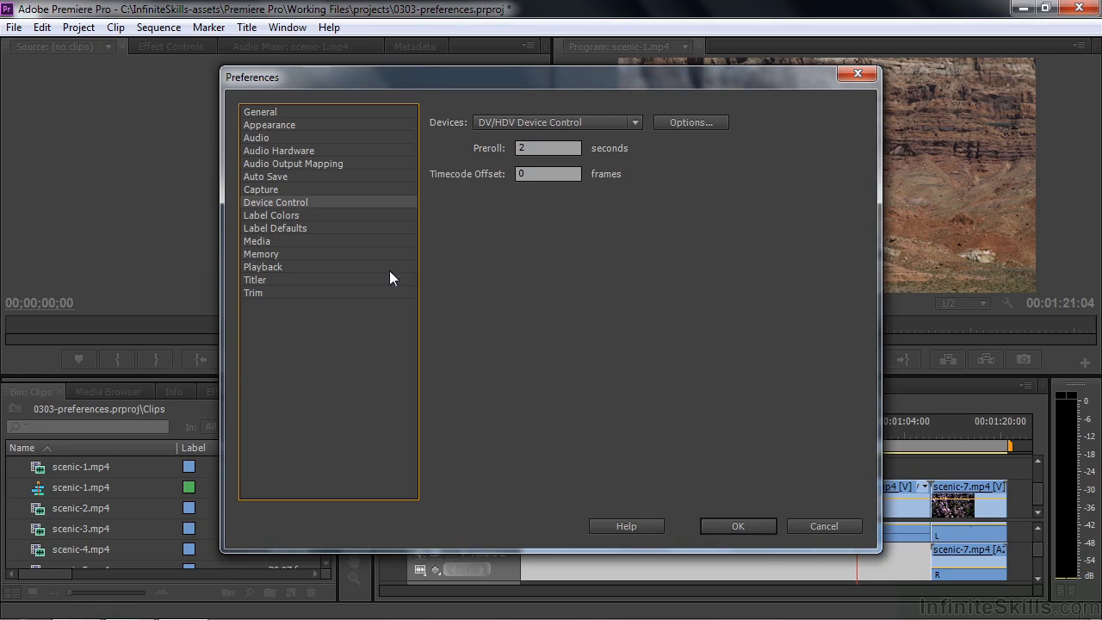
- Review the Label Defaults and Label Colors preferences, viewing the Forest label in the Color Picker and cancelling it
{"action": "left_click", "coordinate": [290, 229]}
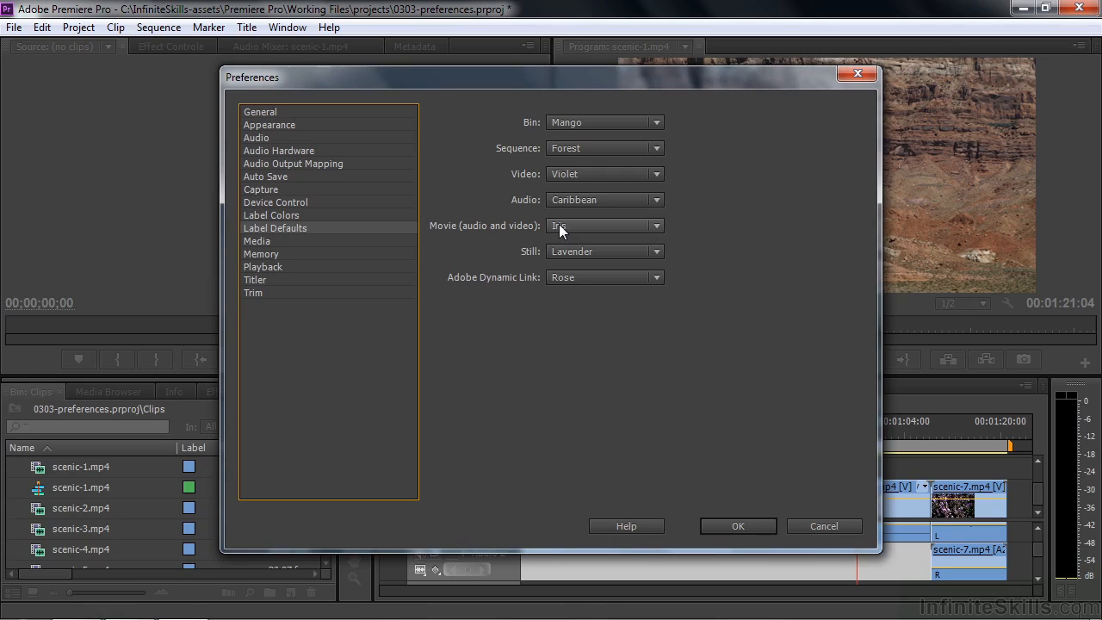
{"action": "key", "text": "Up"}
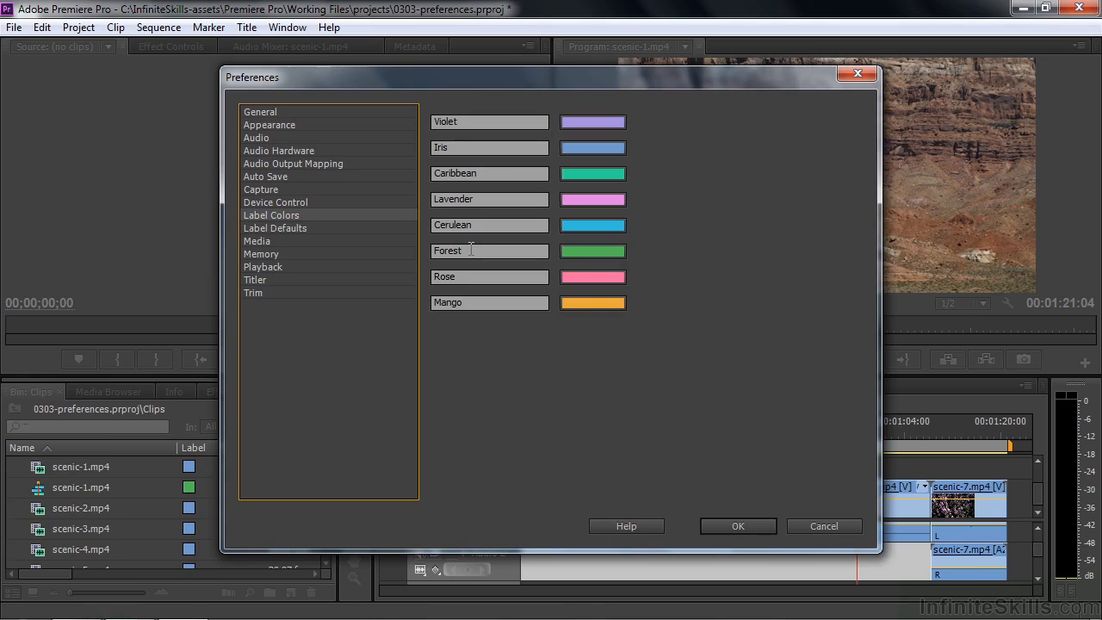
{"action": "left_click", "coordinate": [591, 251]}
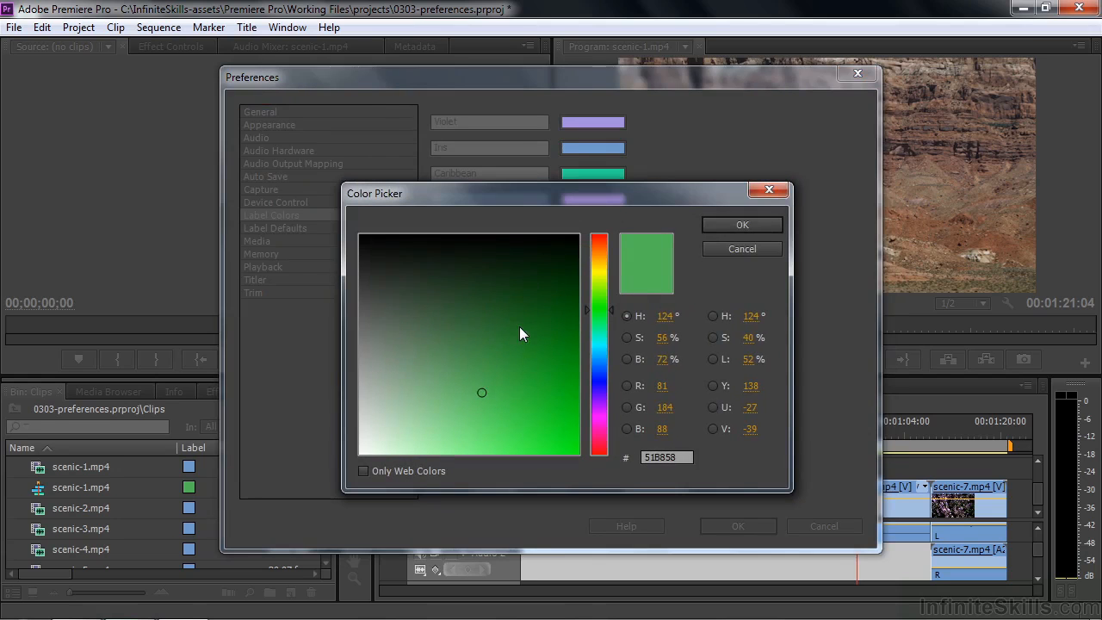
{"action": "left_click", "coordinate": [737, 249]}
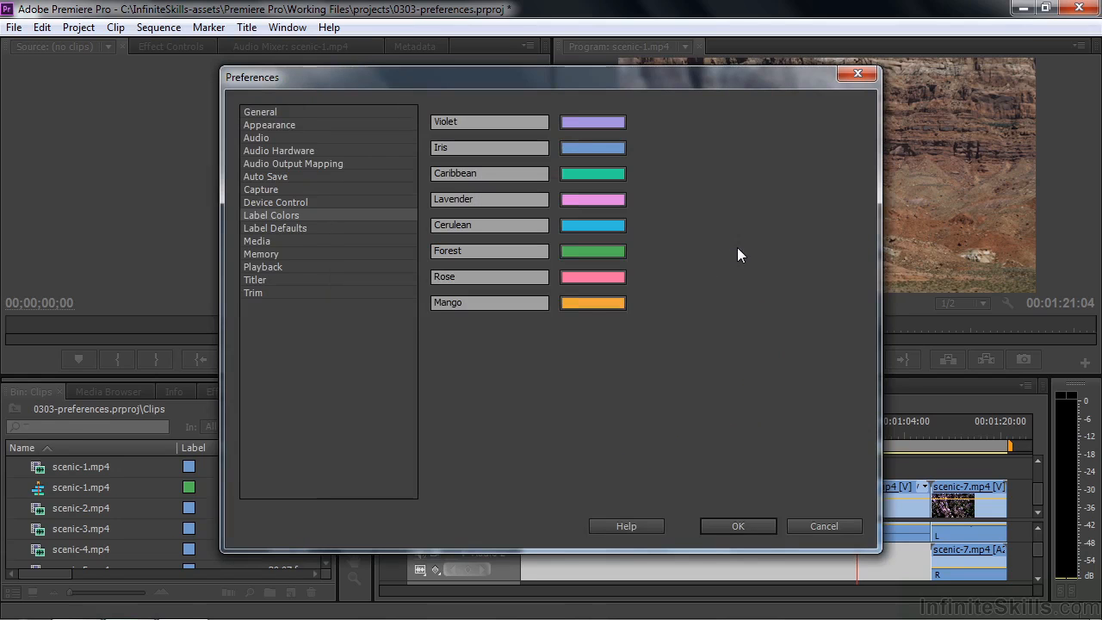
- Review the Media and Memory preferences, keeping rendering optimized for Performance
{"action": "left_click", "coordinate": [256, 241]}
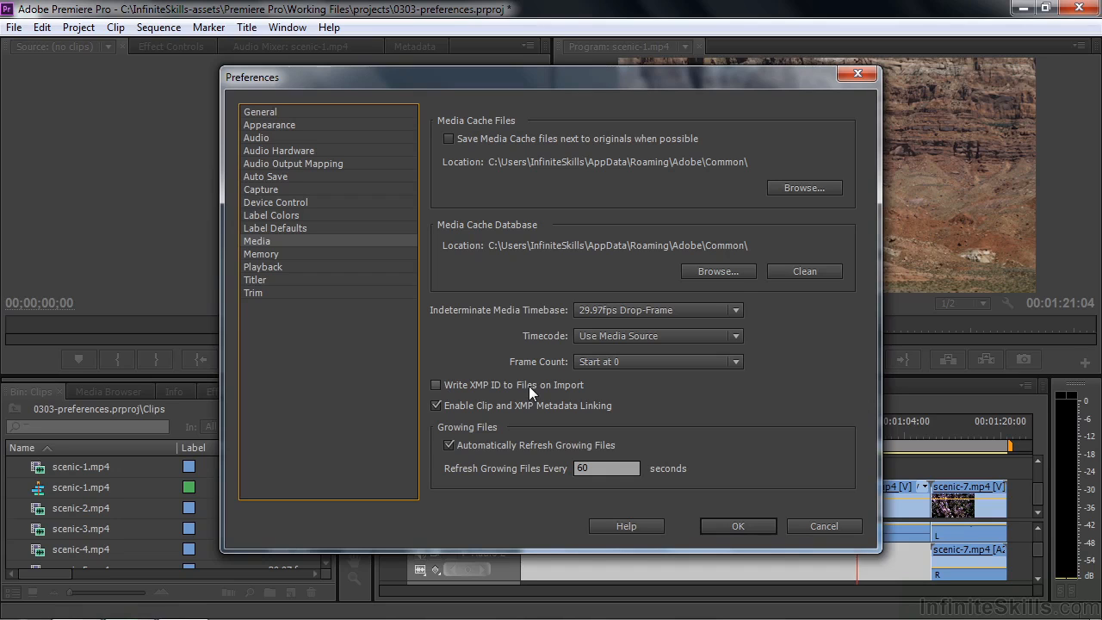
{"action": "left_click", "coordinate": [261, 256]}
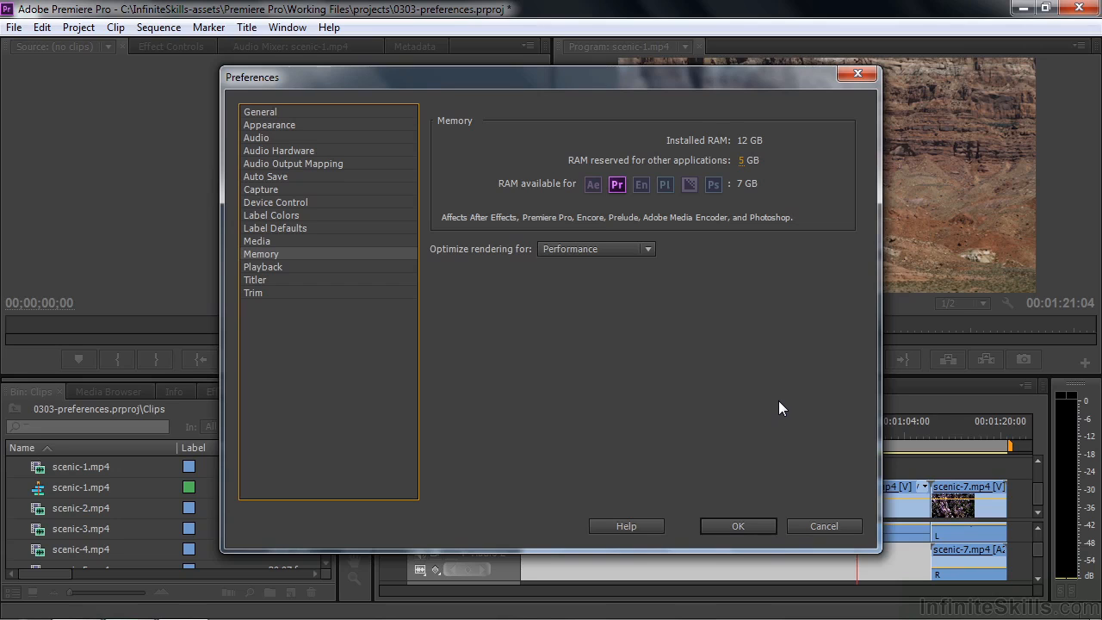
{"action": "left_click", "coordinate": [652, 249]}
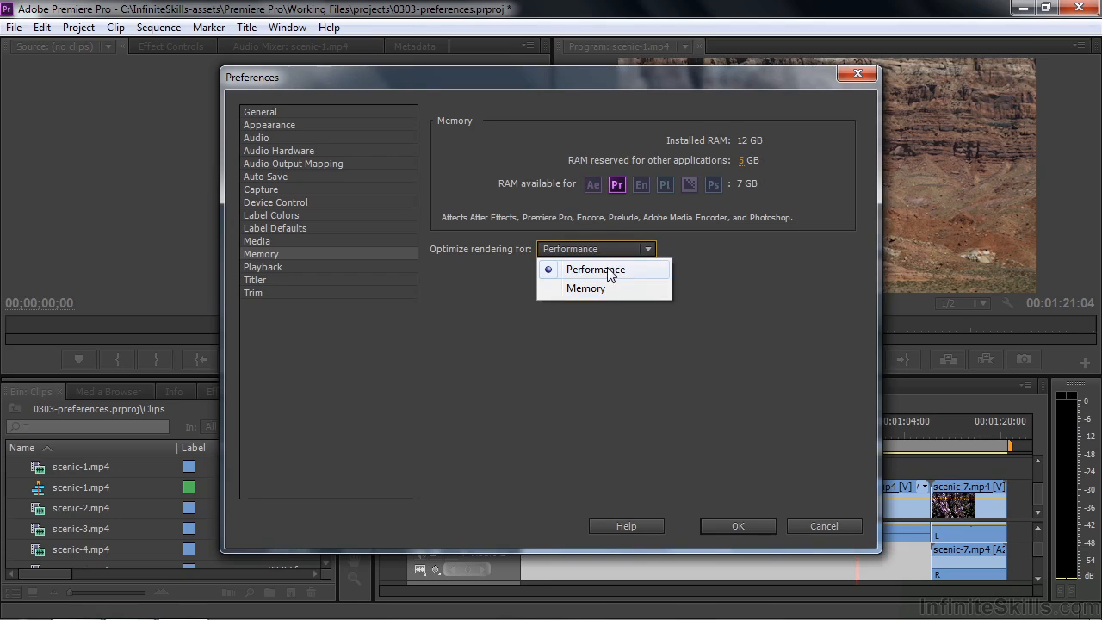
{"action": "left_click", "coordinate": [608, 271]}
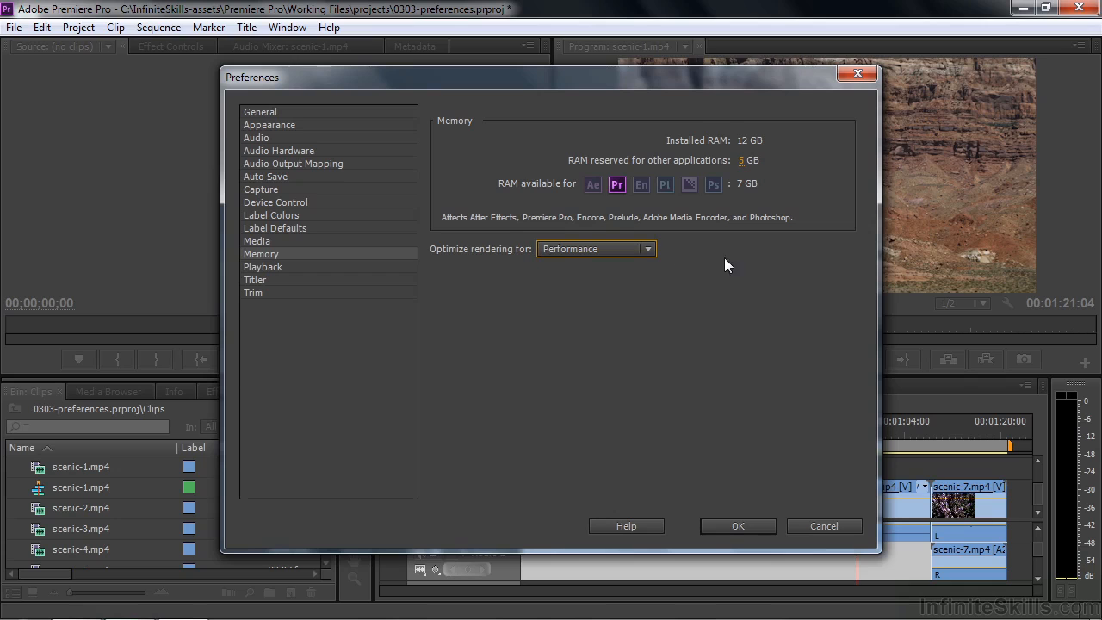
- Review the Playback and Titler preferences and apply the preference changes
{"action": "left_click", "coordinate": [260, 267]}
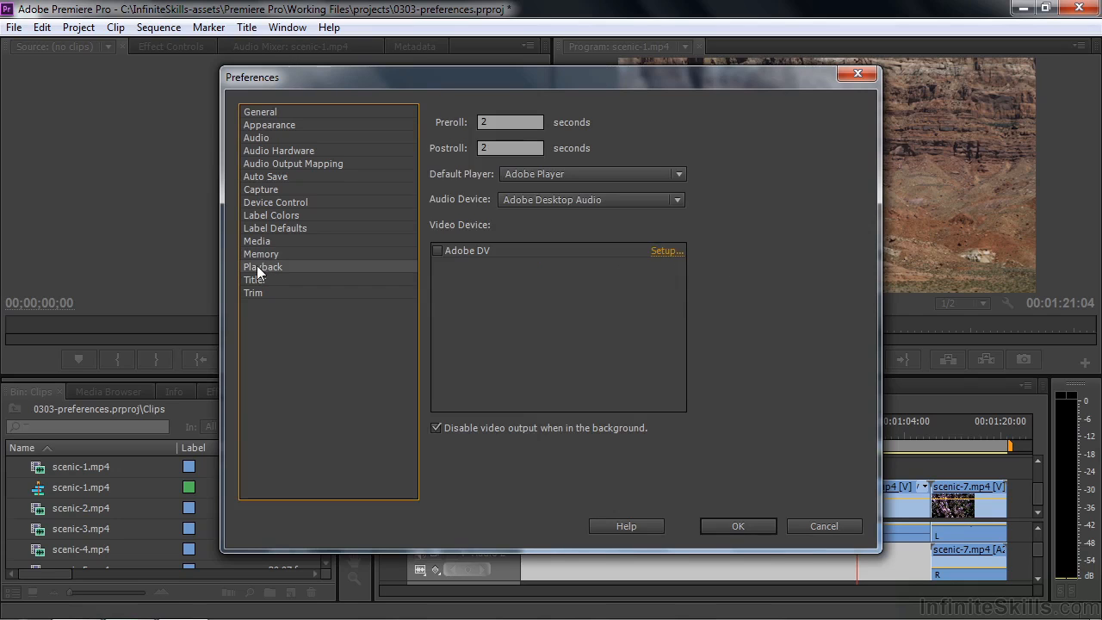
{"action": "left_click", "coordinate": [258, 281]}
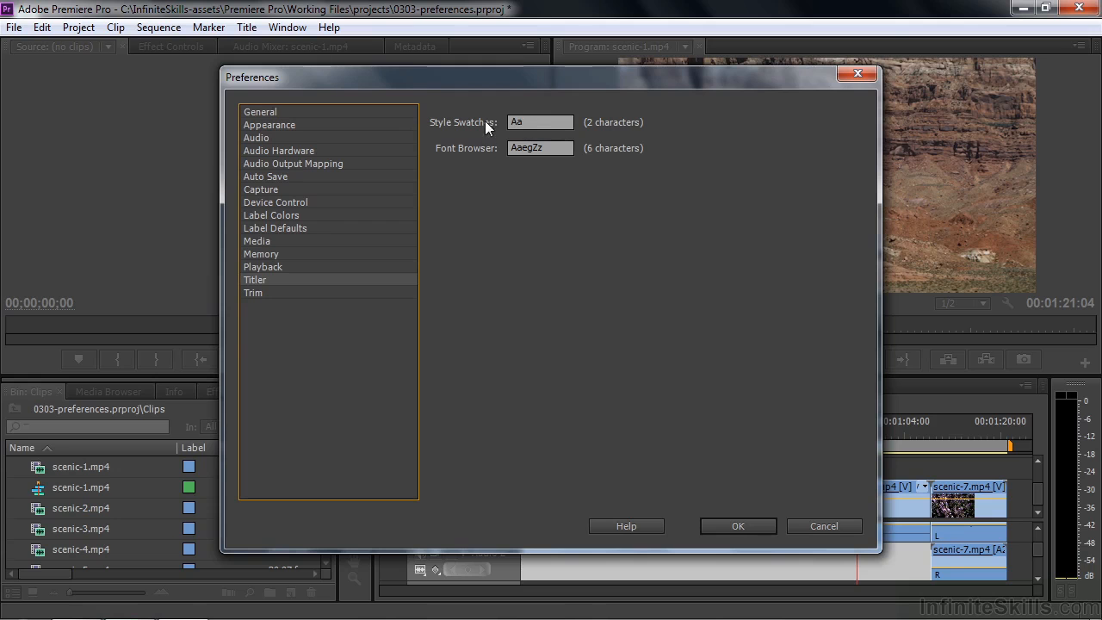
{"action": "left_click", "coordinate": [738, 526]}
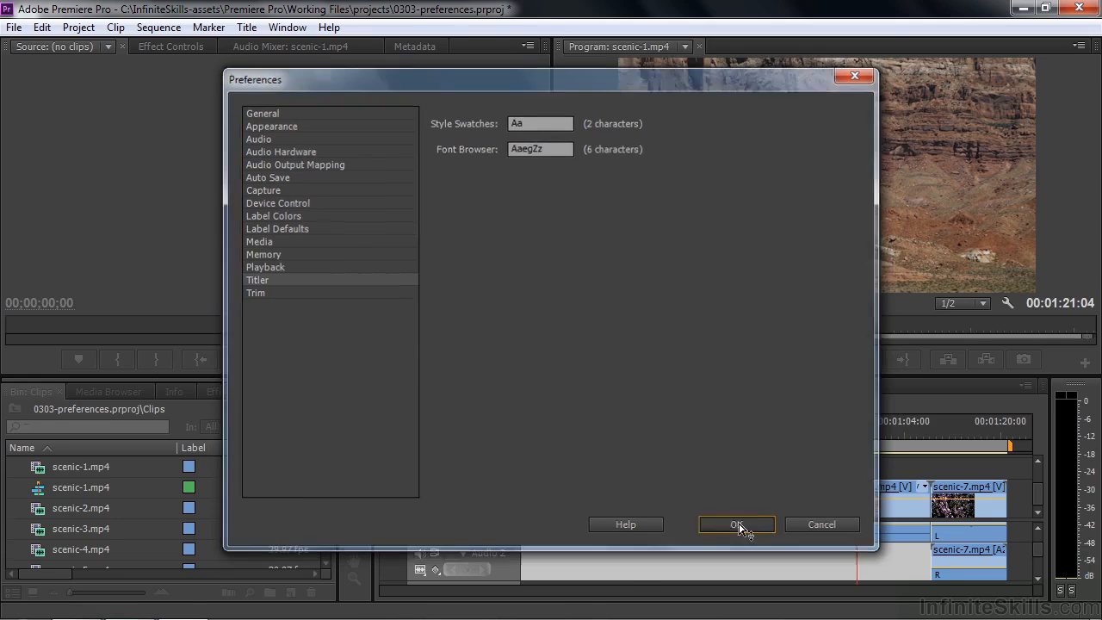
- Create a new title with the default name and 1920 x 1080 video settings
{"action": "left_click", "coordinate": [246, 27]}
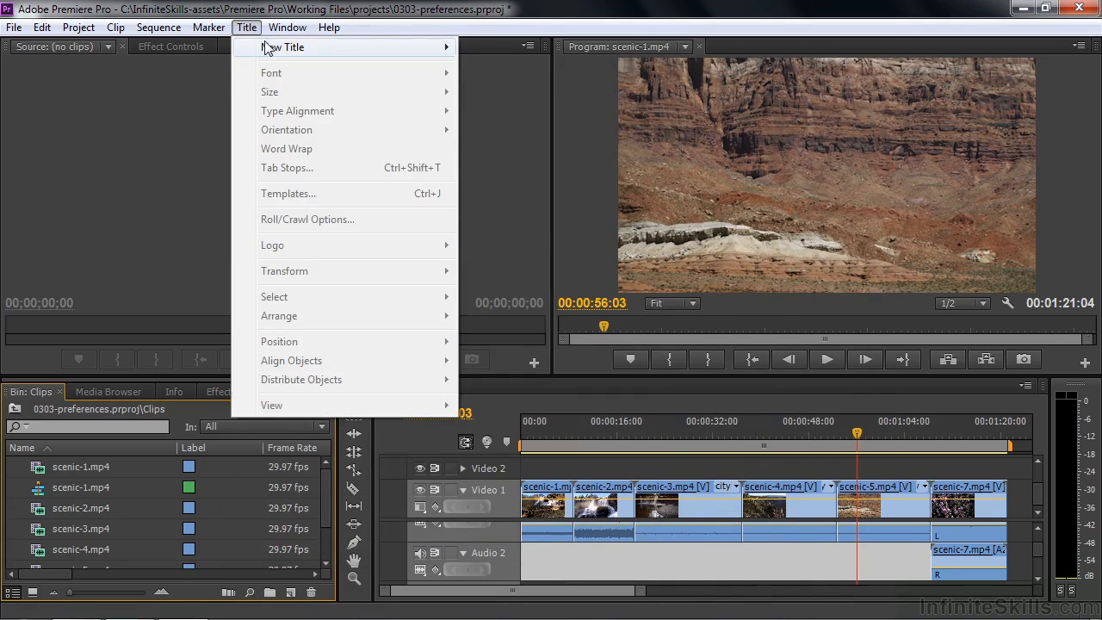
{"action": "mouse_move", "coordinate": [302, 47]}
{"action": "left_click", "coordinate": [506, 54]}
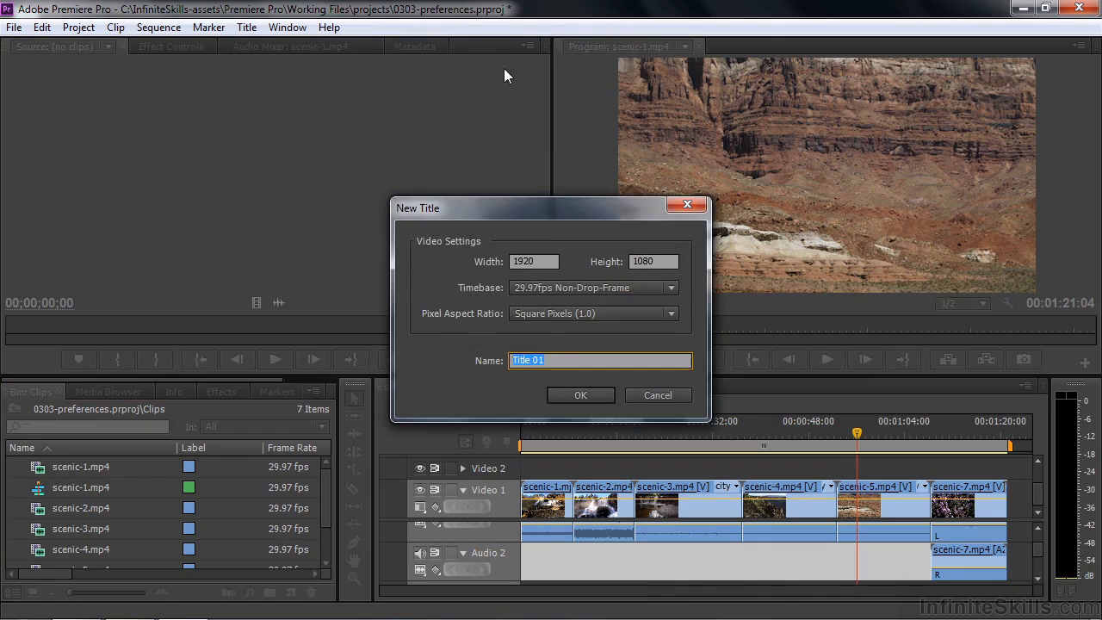
{"action": "left_click", "coordinate": [579, 396]}
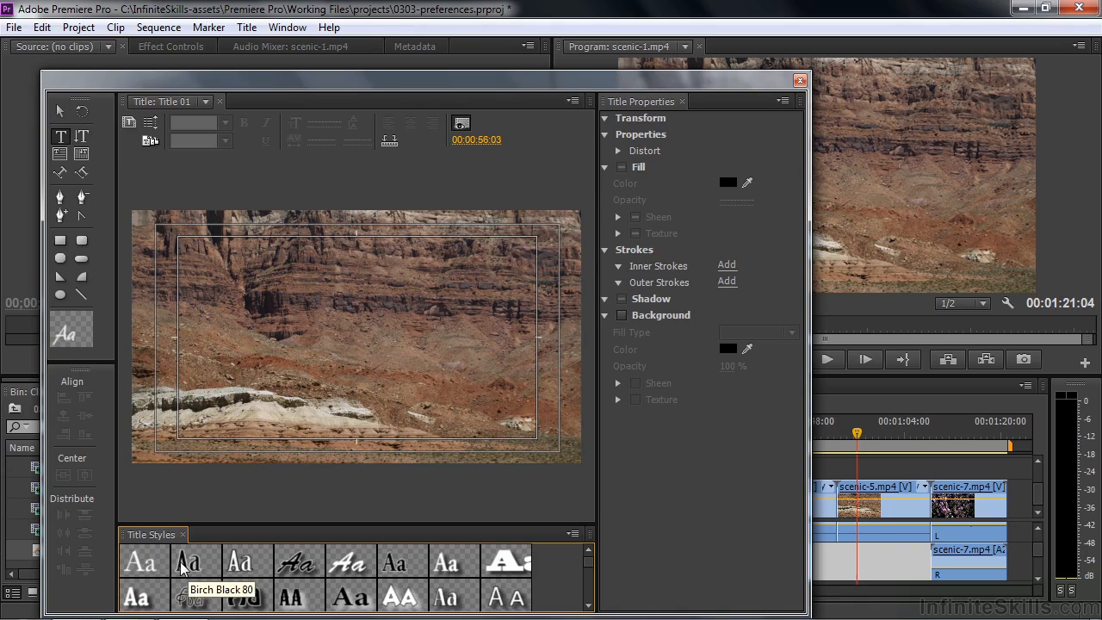
- Place an empty text object on the title to examine the font previews in the Font Family list, then close the title editor
{"action": "left_click", "coordinate": [248, 344]}
{"action": "left_click", "coordinate": [780, 256]}
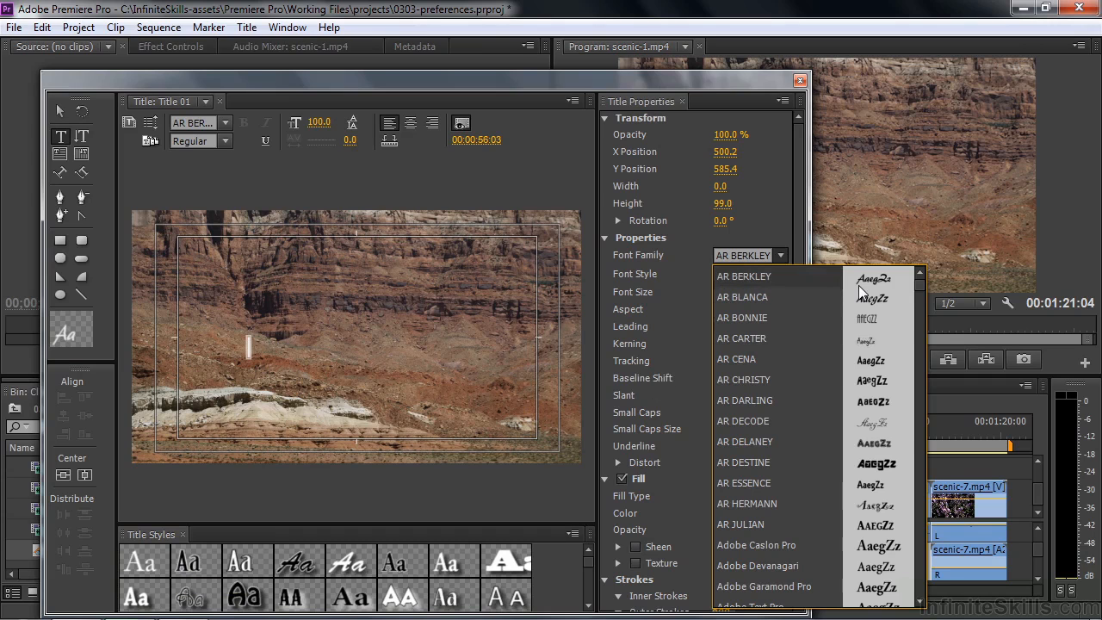
{"action": "left_click", "coordinate": [776, 186]}
{"action": "left_click", "coordinate": [800, 80]}
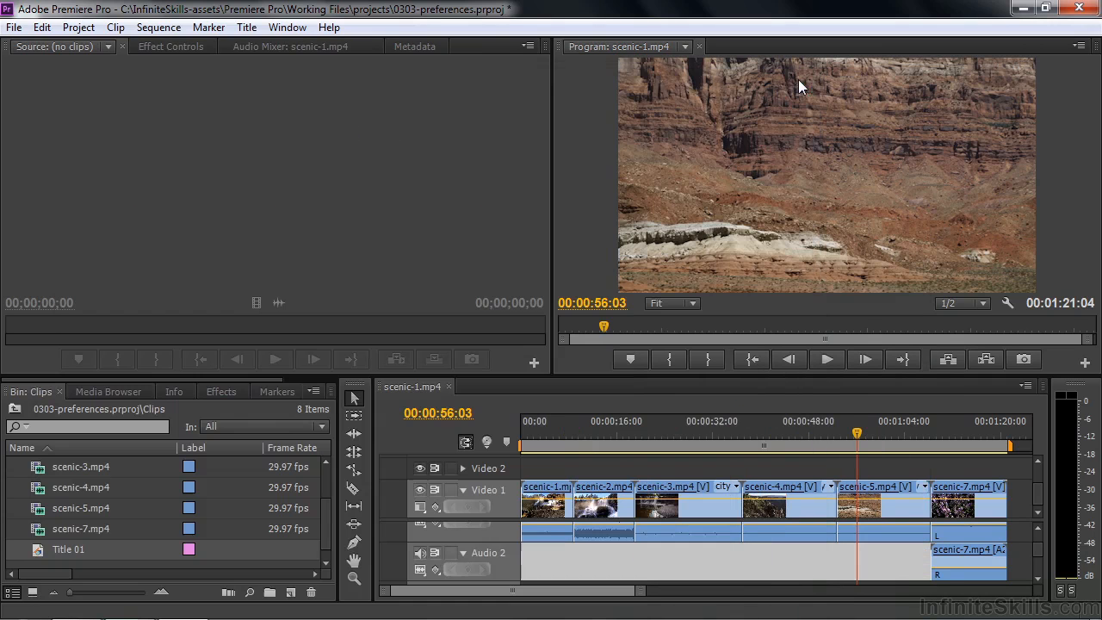
- Review the Large Trim Offset settings in the Trim preferences and close the preferences
{"action": "left_click", "coordinate": [42, 26]}
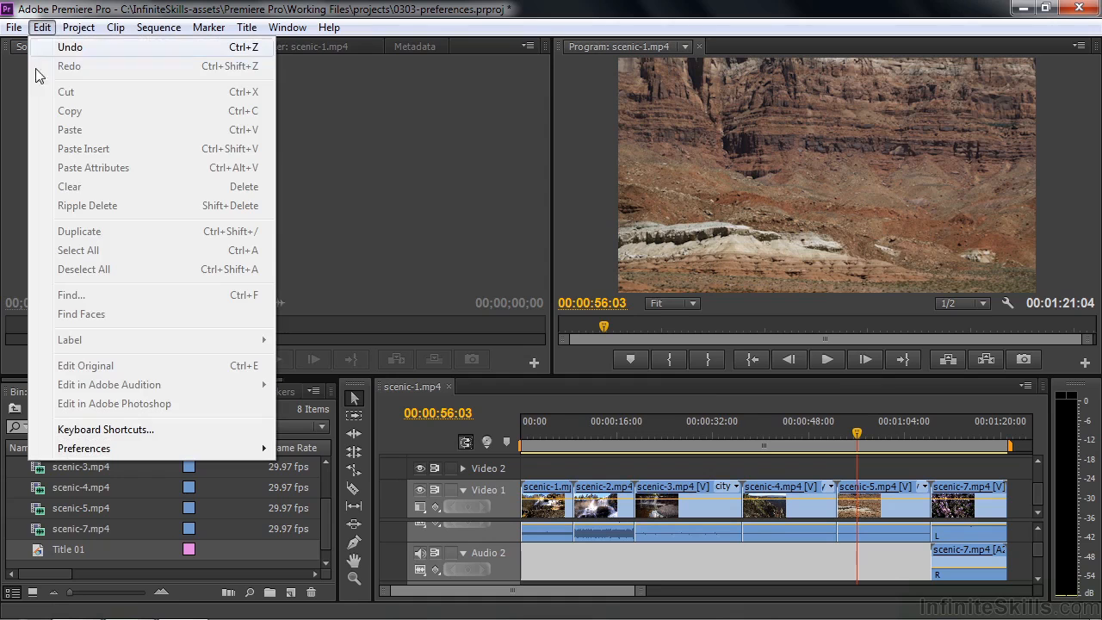
{"action": "mouse_move", "coordinate": [88, 454]}
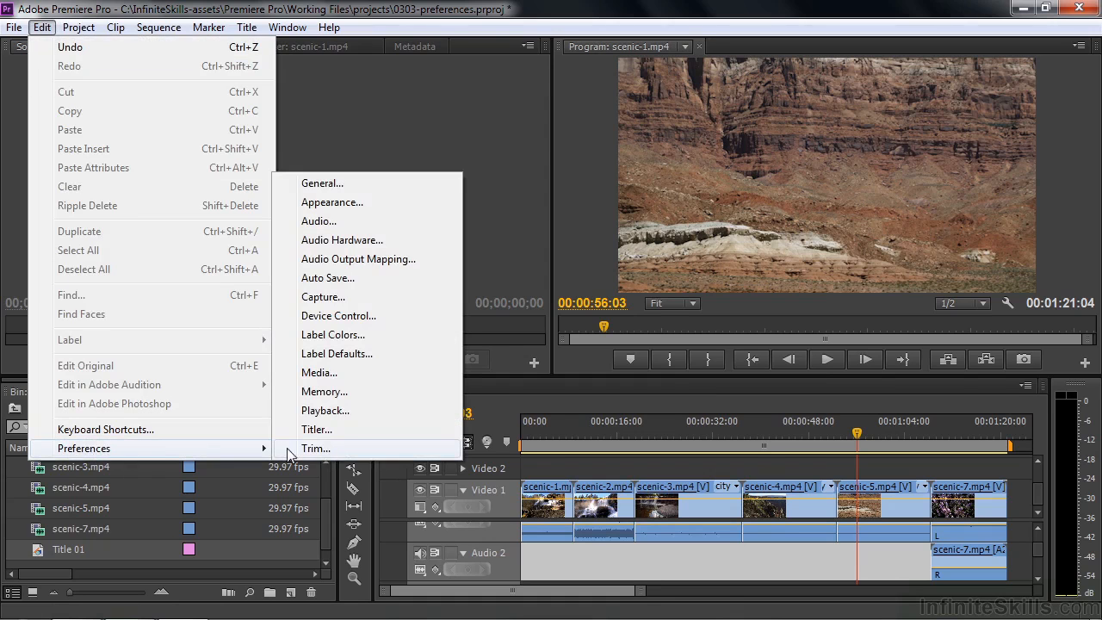
{"action": "left_click", "coordinate": [331, 451]}
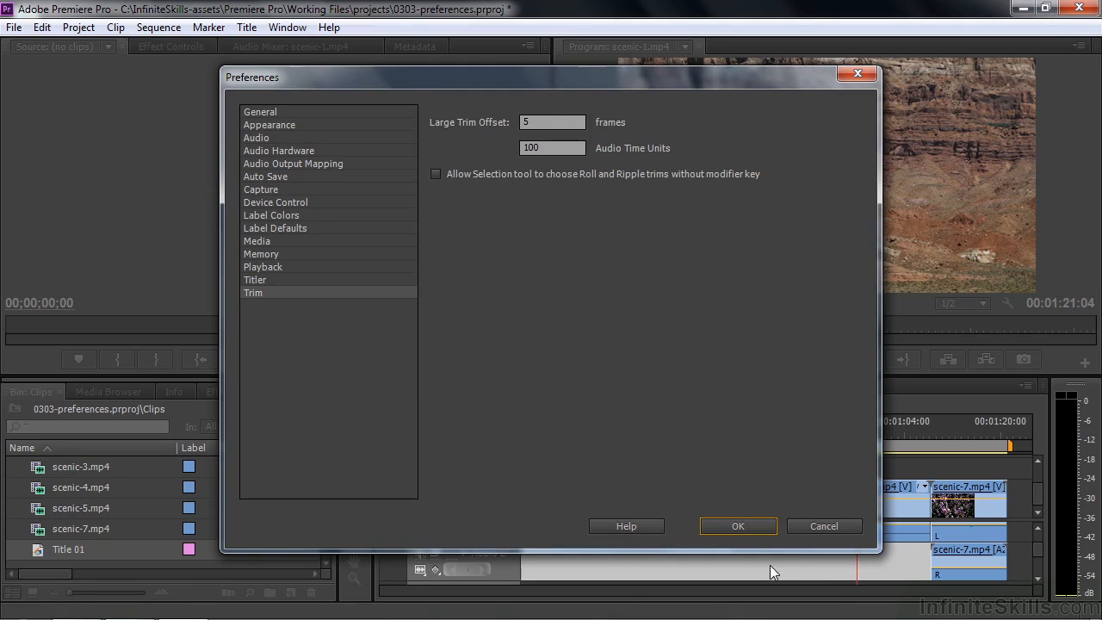
{"action": "left_click", "coordinate": [741, 526]}
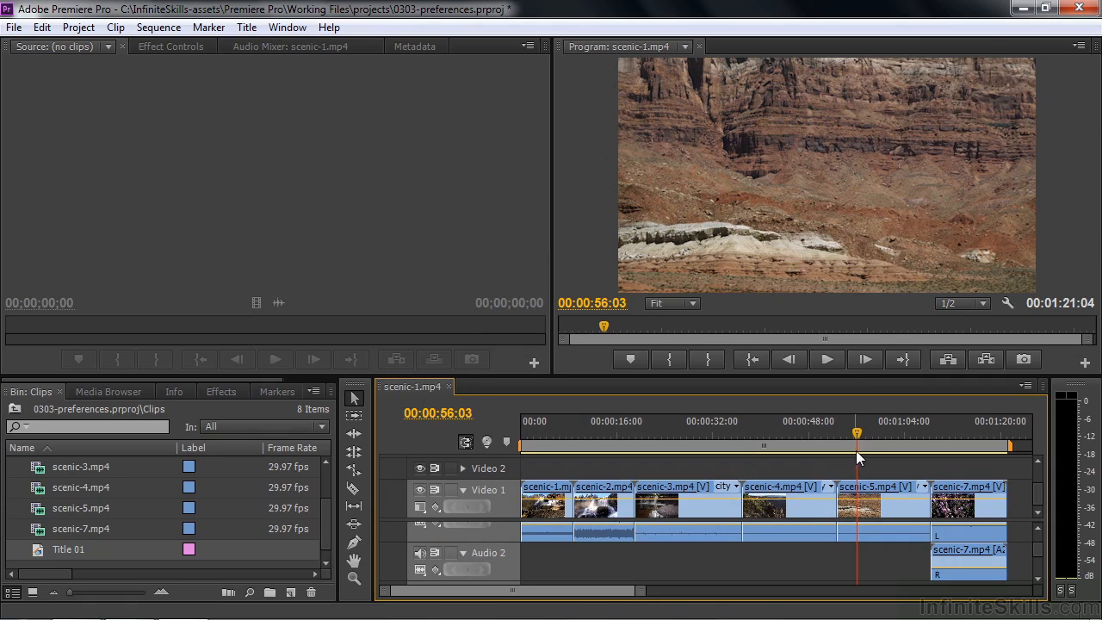
- Trim the start of scenic-5.mp4 by +15 frames in trim mode at its edit with scenic-4.mp4, using the 5-frame large trim offset
{"action": "key", "text": "t"}
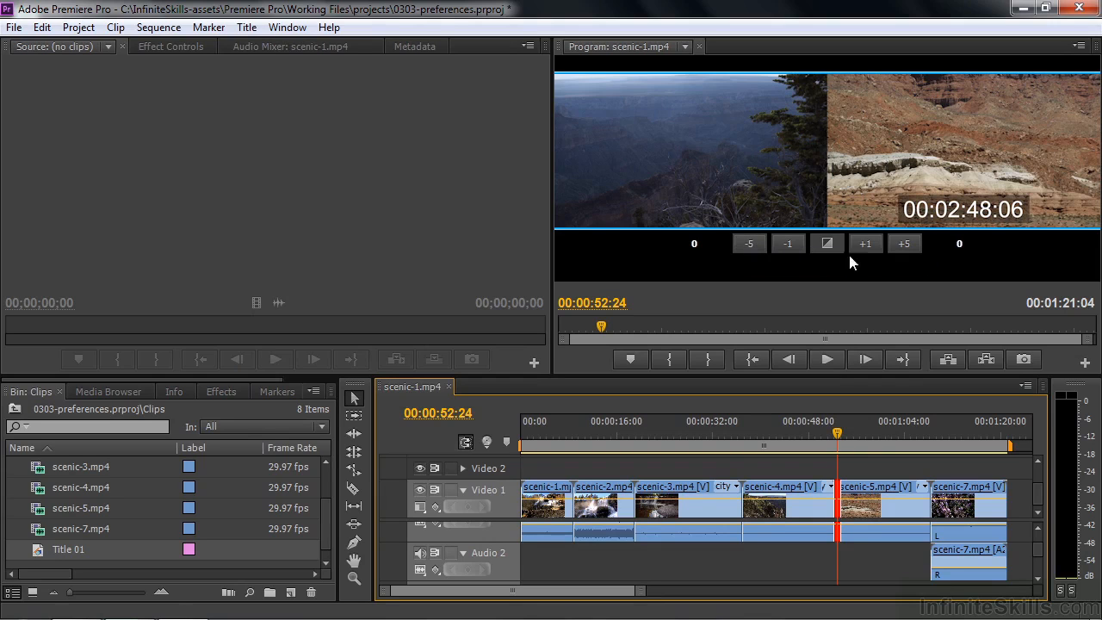
{"action": "left_click", "coordinate": [903, 244]}
{"action": "left_click", "coordinate": [906, 244]}
{"action": "left_click", "coordinate": [907, 245]}
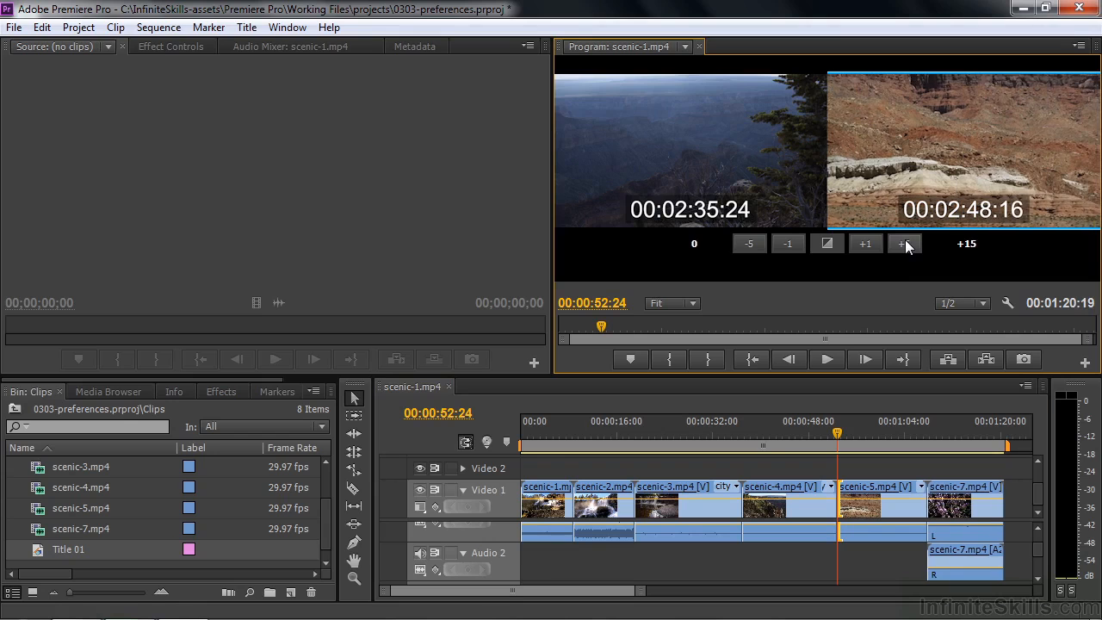
- Trim the start of scenic-5.mp4 back to 0 and the end of scenic-4.mp4 to -15 frames using the 5-frame offset
{"action": "left_click", "coordinate": [748, 243]}
{"action": "left_click", "coordinate": [753, 248]}
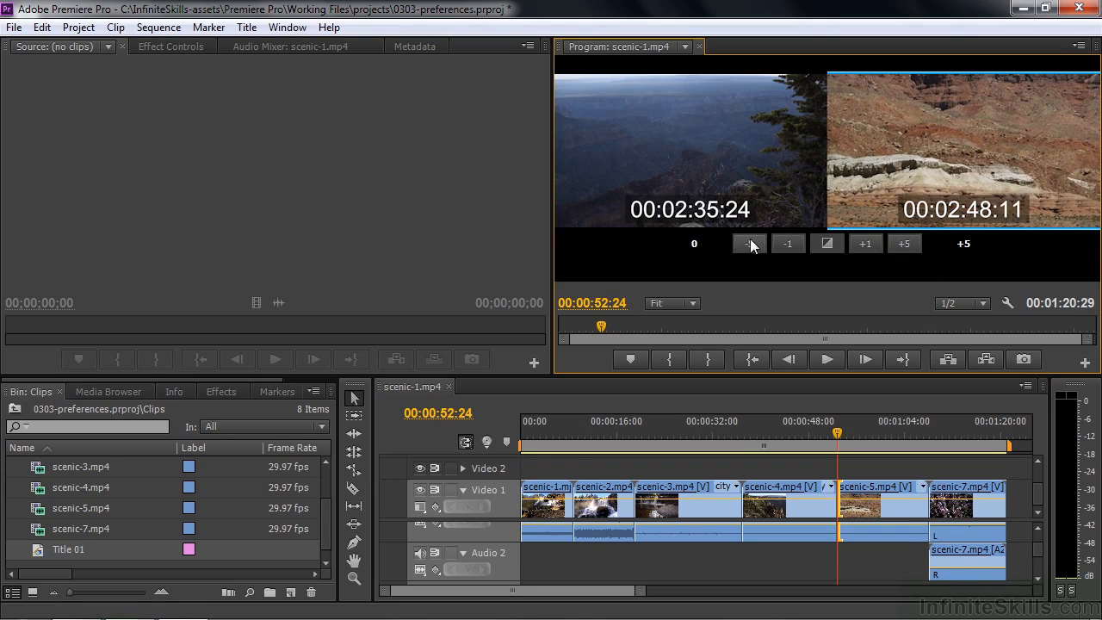
{"action": "left_click", "coordinate": [753, 245]}
{"action": "left_click", "coordinate": [752, 244]}
{"action": "left_click", "coordinate": [752, 245]}
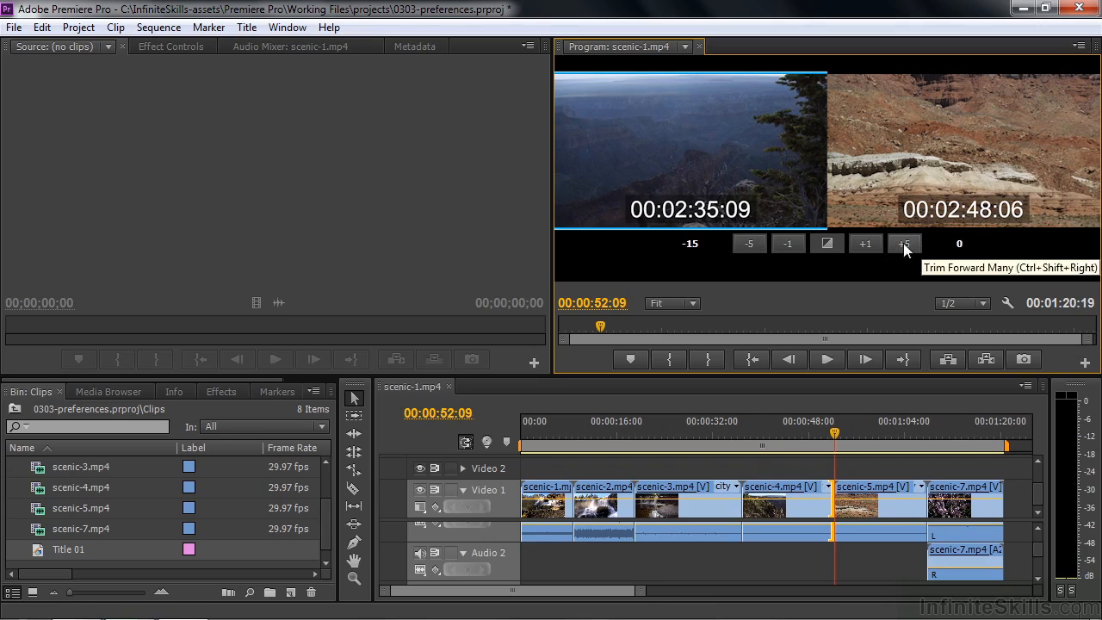
- Set the Large Trim Offset to 30 frames in the Trim preferences
{"action": "left_click", "coordinate": [41, 27]}
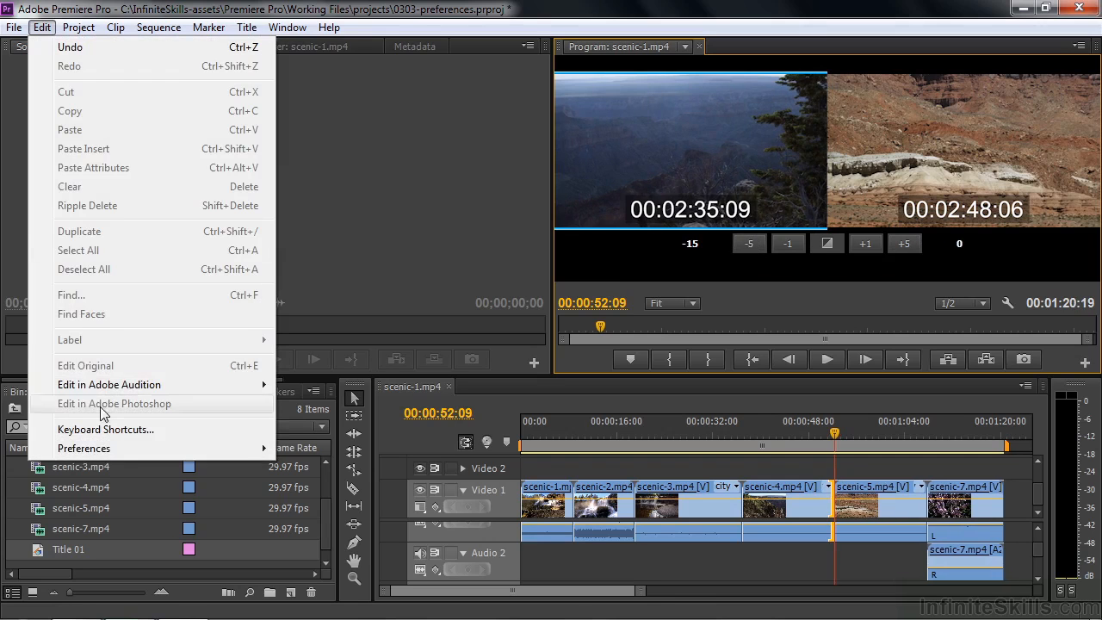
{"action": "mouse_move", "coordinate": [106, 449]}
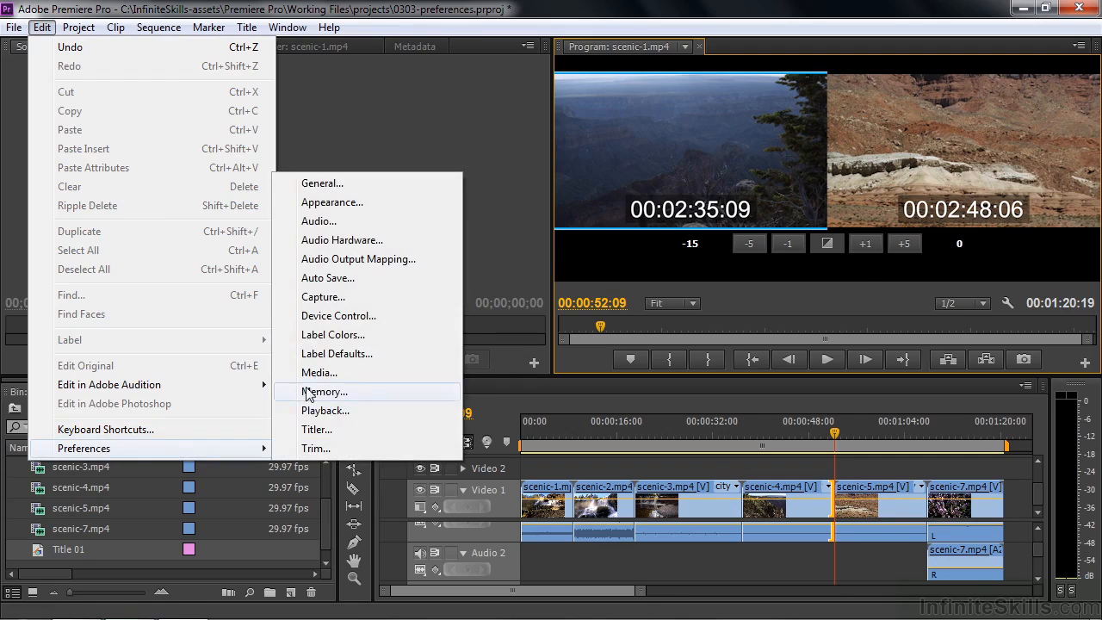
{"action": "left_click", "coordinate": [314, 448]}
{"action": "left_click", "coordinate": [542, 123]}
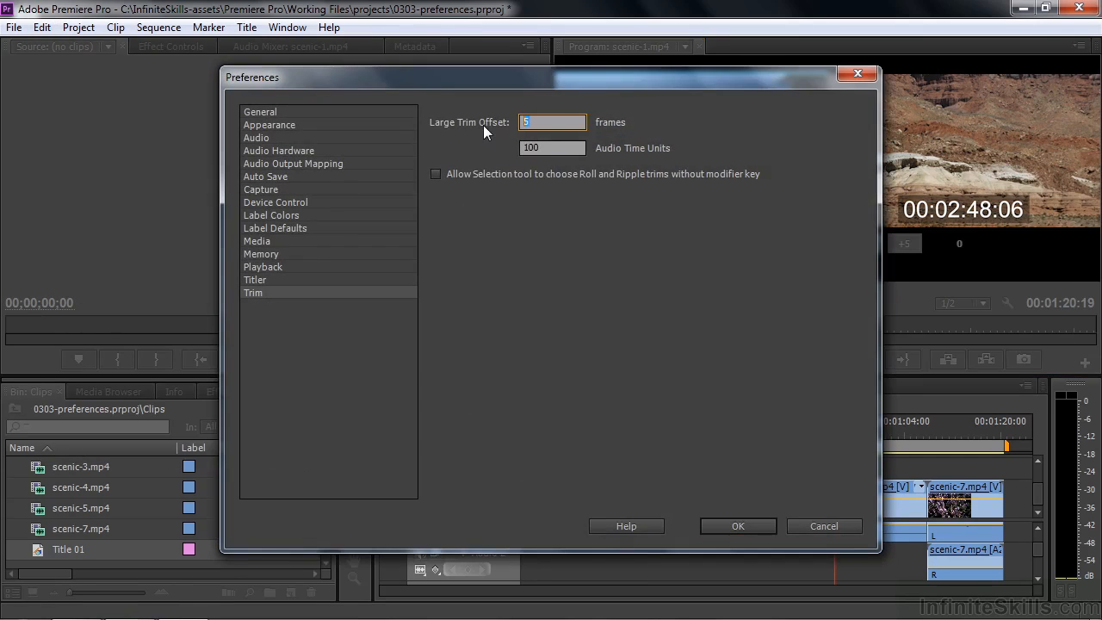
{"action": "type", "text": "30"}
{"action": "left_click", "coordinate": [738, 527]}
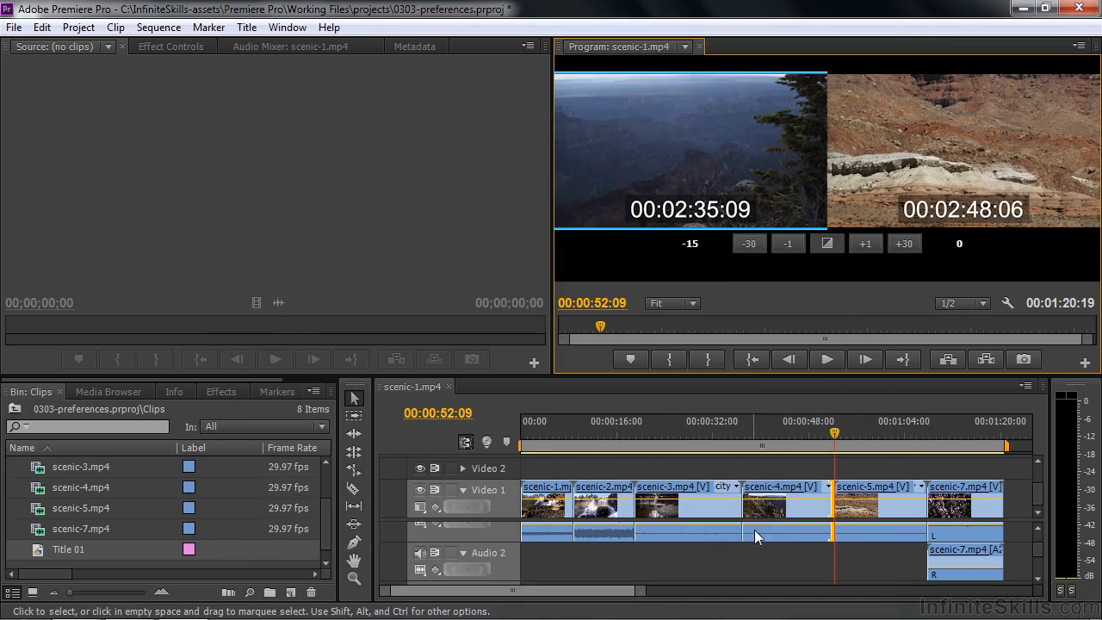
- Trim the start of scenic-5.mp4 by +120 frames in trim mode using the 30-frame large trim offset
{"action": "left_click", "coordinate": [902, 245]}
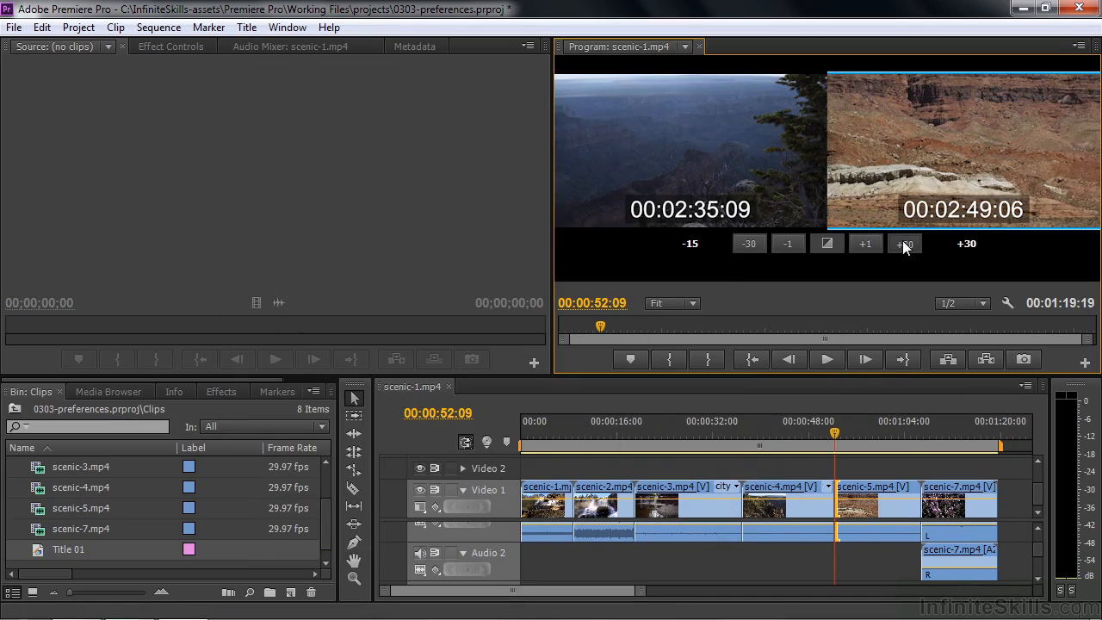
{"action": "left_click", "coordinate": [903, 245]}
{"action": "left_click", "coordinate": [902, 244]}
{"action": "left_click", "coordinate": [902, 244]}
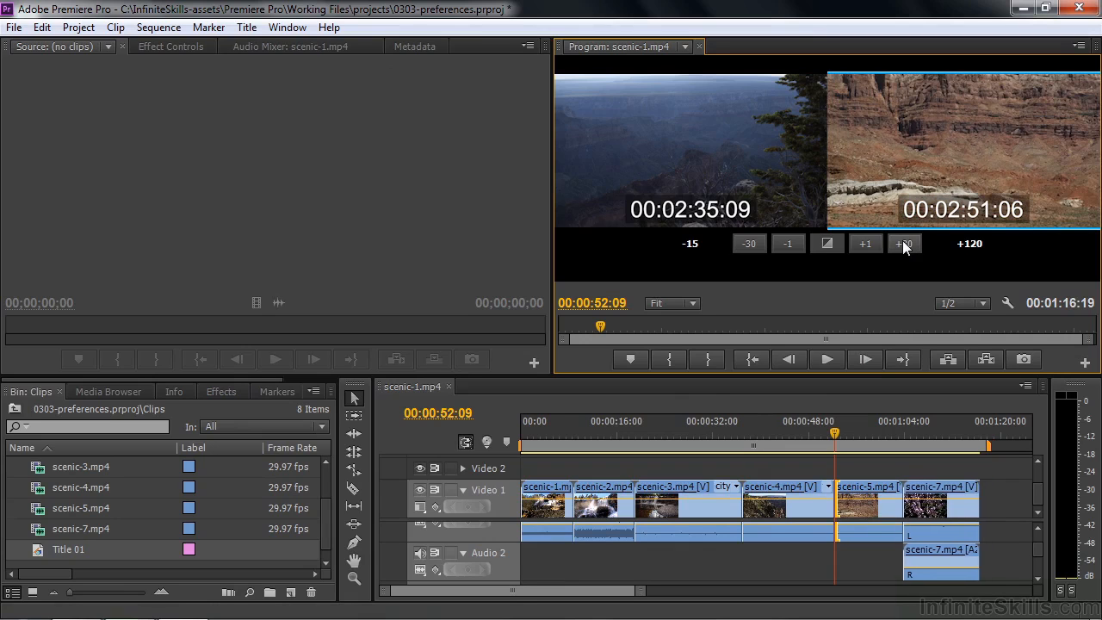
{"action": "left_click", "coordinate": [903, 244]}
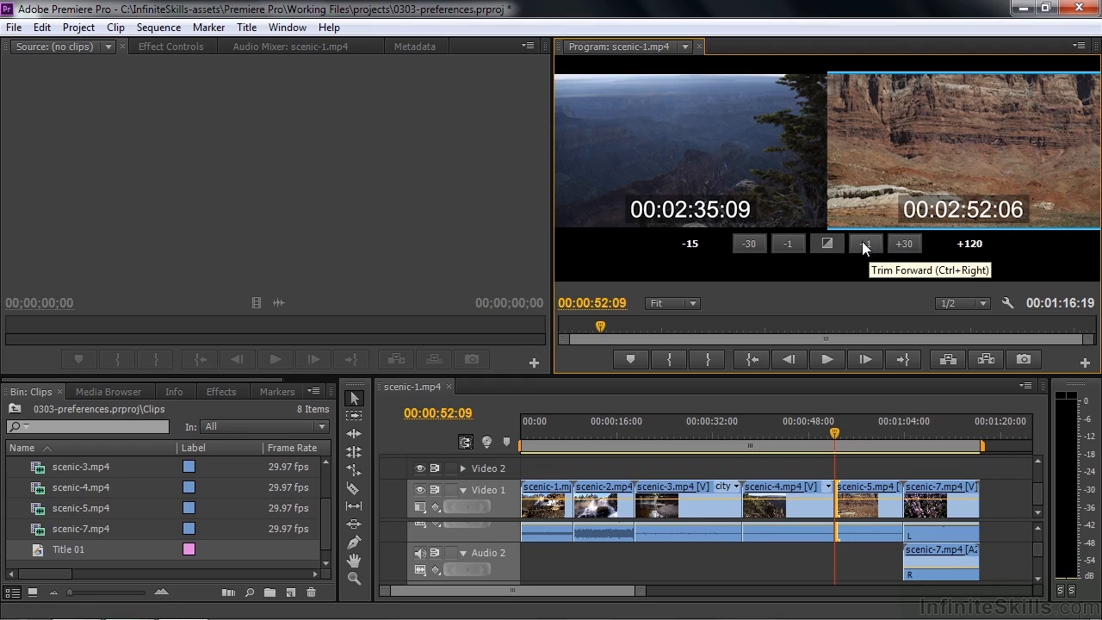
- Review the Trim preference for Selection tool Roll and Ripple trims without a modifier key and close the preferences
{"action": "left_click", "coordinate": [42, 29]}
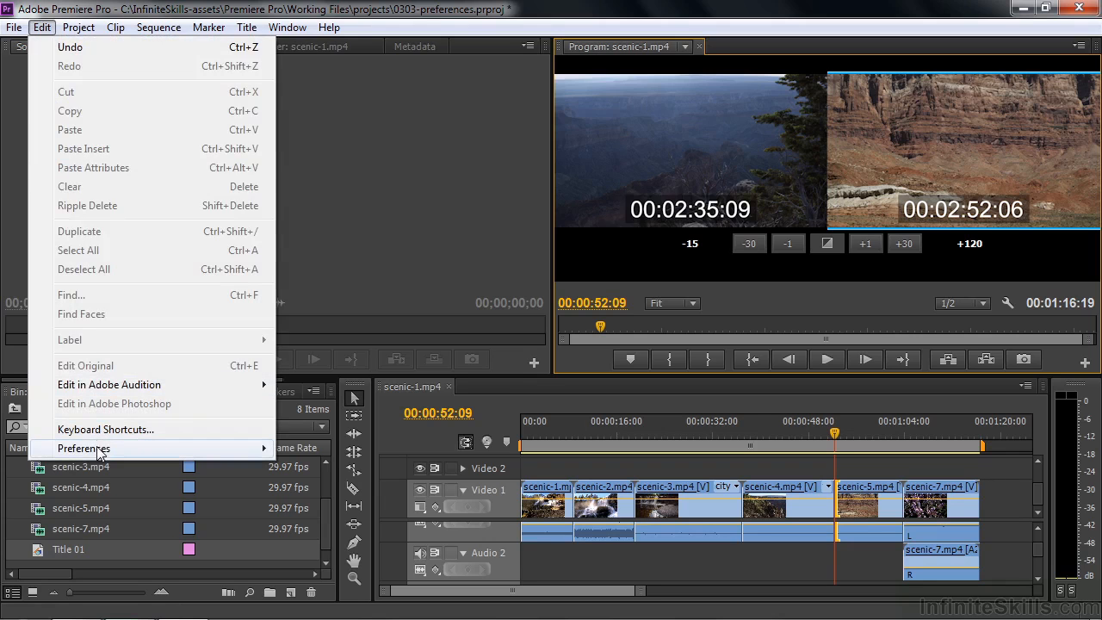
{"action": "mouse_move", "coordinate": [100, 452]}
{"action": "left_click", "coordinate": [328, 449]}
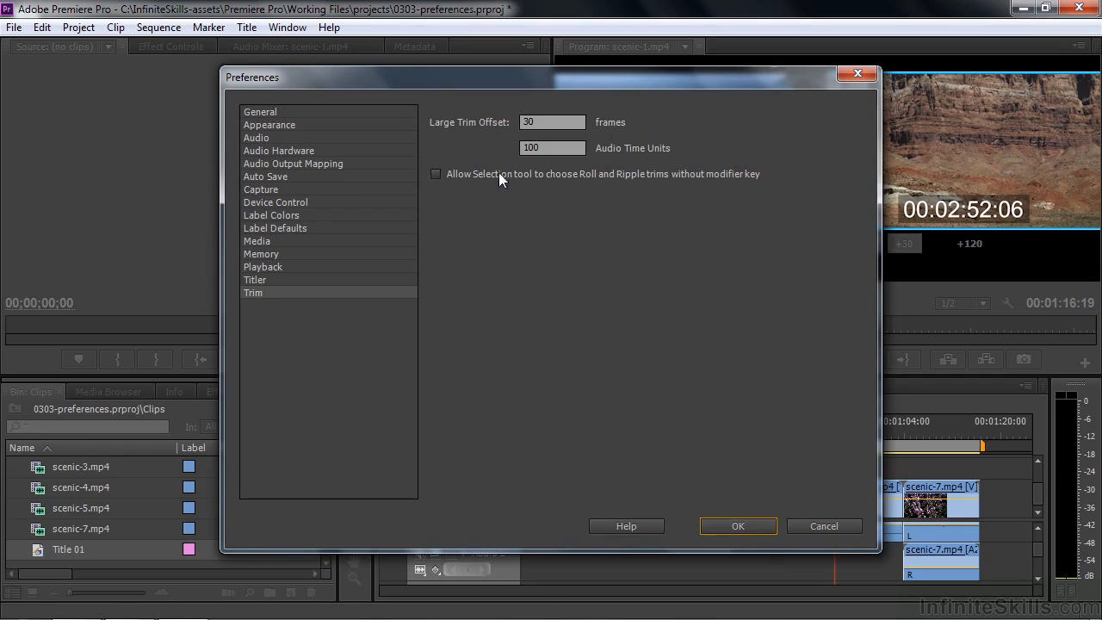
{"action": "left_click", "coordinate": [738, 527]}
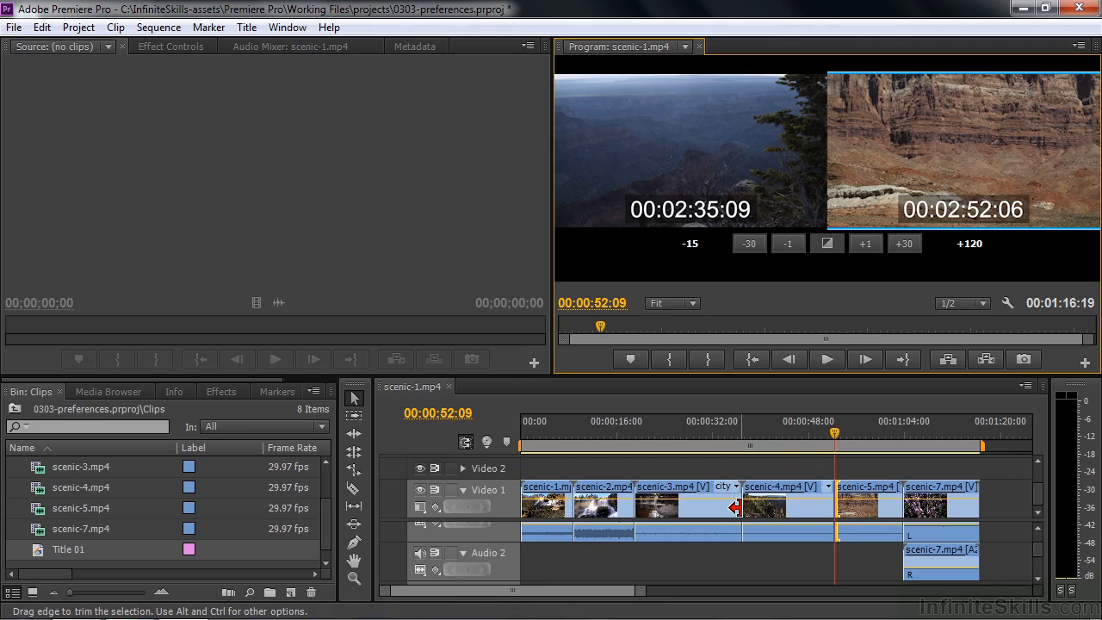
- Try a regular trim that shortens the end of scenic-3.mp4 in the timeline, and undo it
{"action": "left_click_drag", "start_coordinate": [737, 508], "coordinate": [719, 508]}
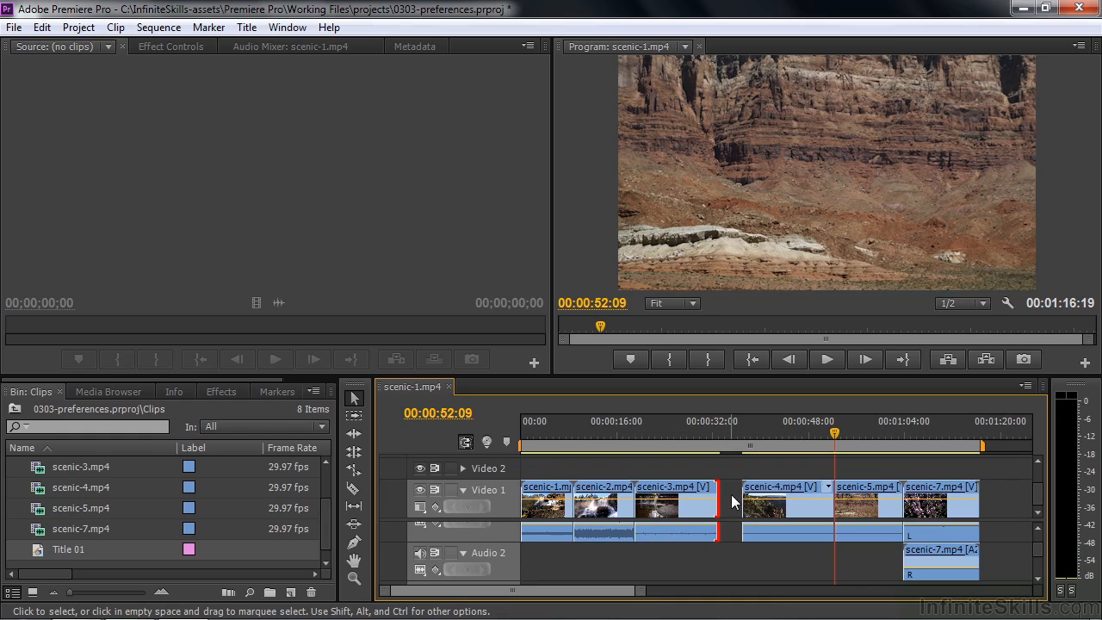
{"action": "key", "text": "ctrl+z"}
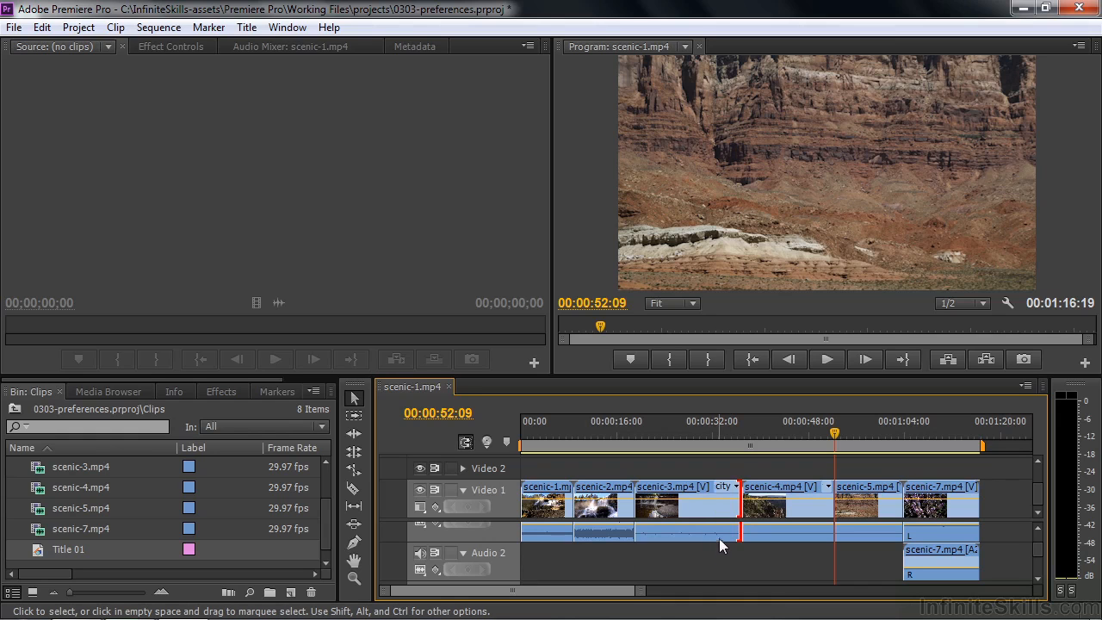
{"action": "left_click", "coordinate": [718, 507]}
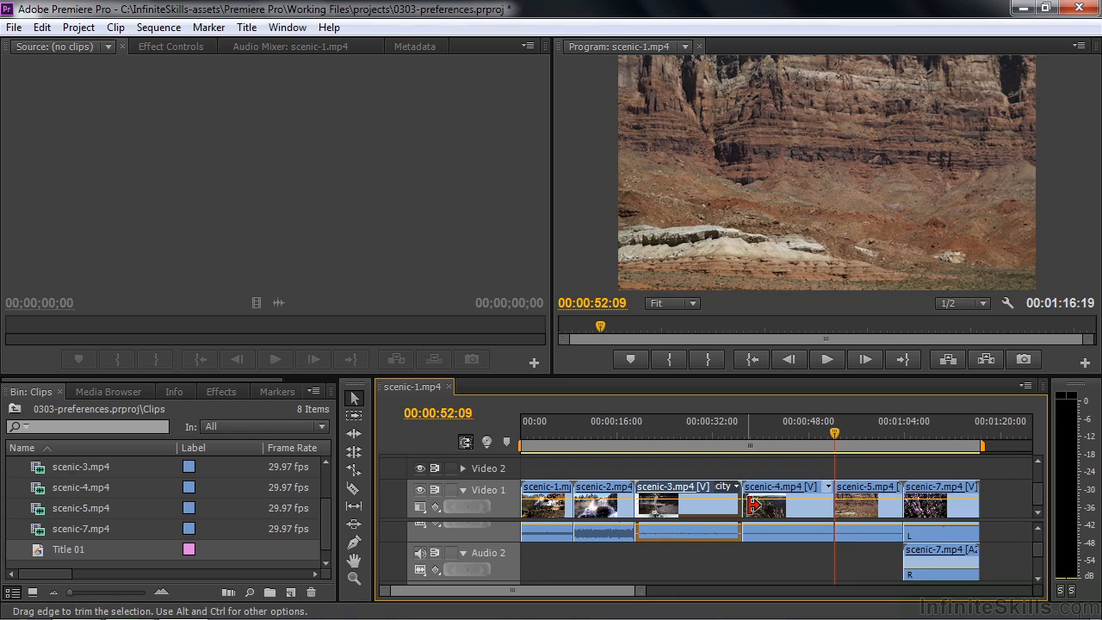
- Ripple-trim scenic-4.mp4 to a duration of 00:00:08:02 and slightly roll its edit with scenic-5.mp4, using the Selection tool with a modifier
{"action": "key", "text": "ctrl"}
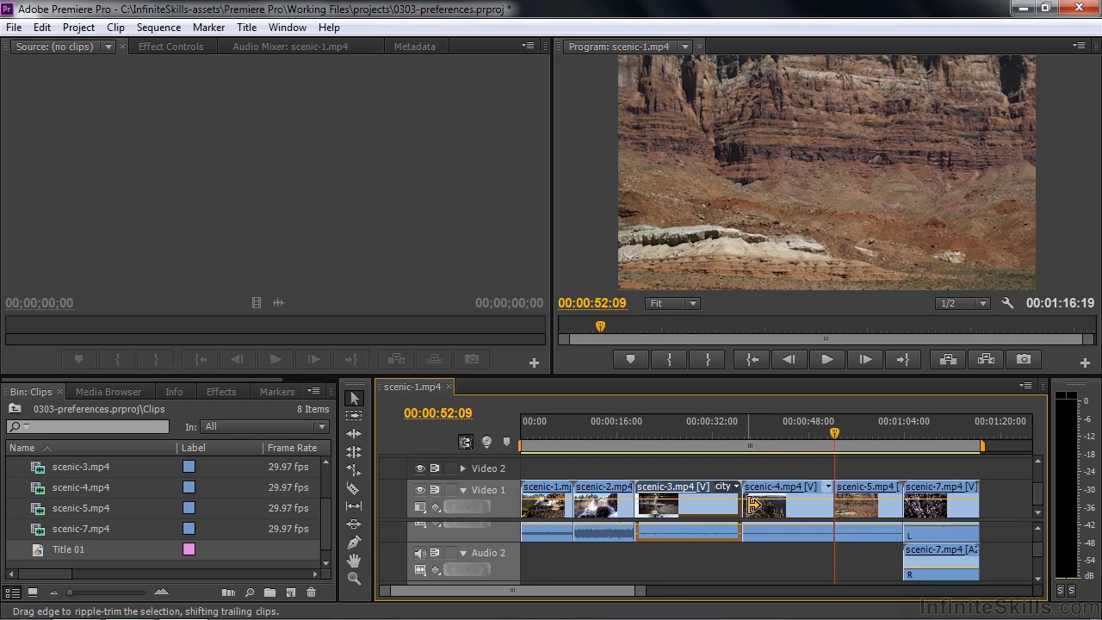
{"action": "left_click_drag", "start_coordinate": [751, 506], "coordinate": [772, 507]}
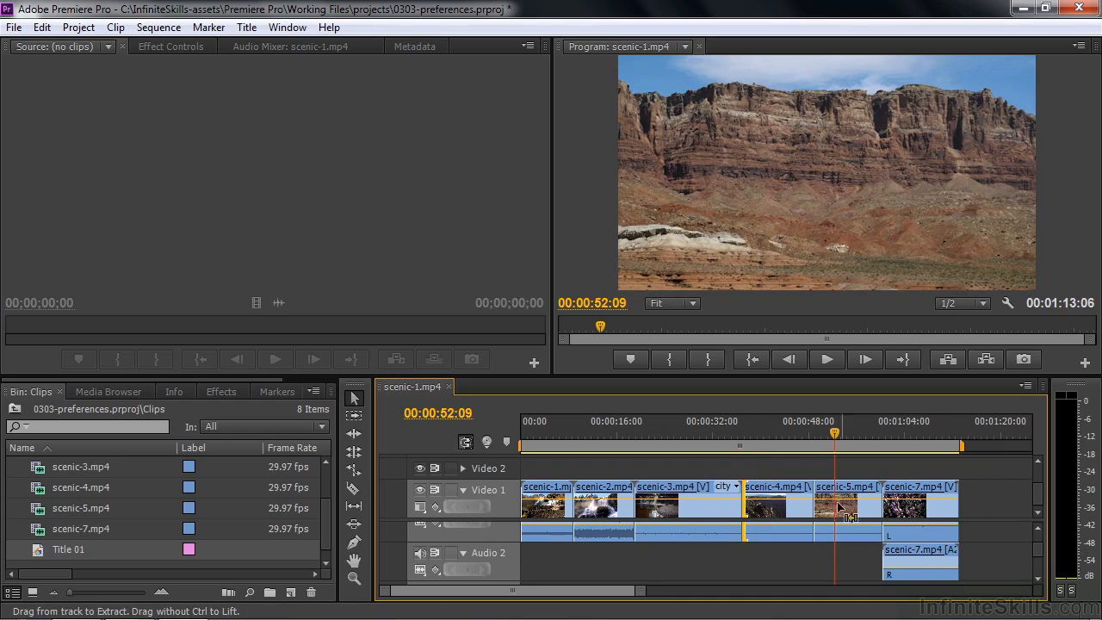
{"action": "left_click", "coordinate": [805, 507]}
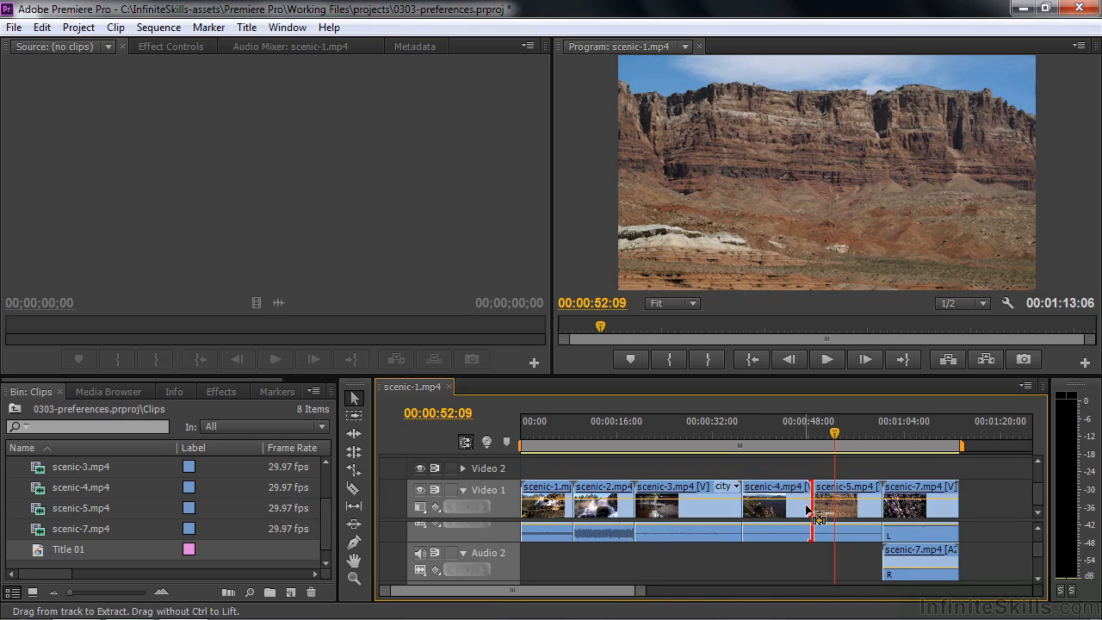
{"action": "mouse_move", "coordinate": [755, 506]}
{"action": "left_mouse_down"}
{"action": "mouse_move", "coordinate": [789, 509]}
{"action": "mouse_move", "coordinate": [781, 512]}
{"action": "left_mouse_up"}
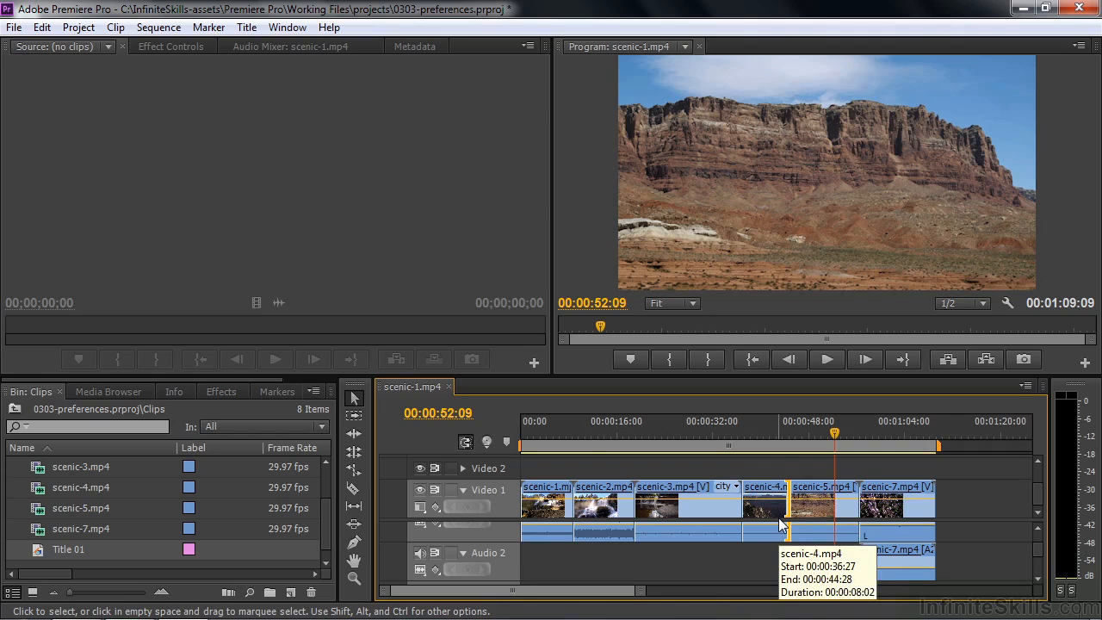
- Enable "Allow Selection tool to choose Roll and Ripple trims without modifier key" in the Trim preferences
{"action": "left_click", "coordinate": [41, 27]}
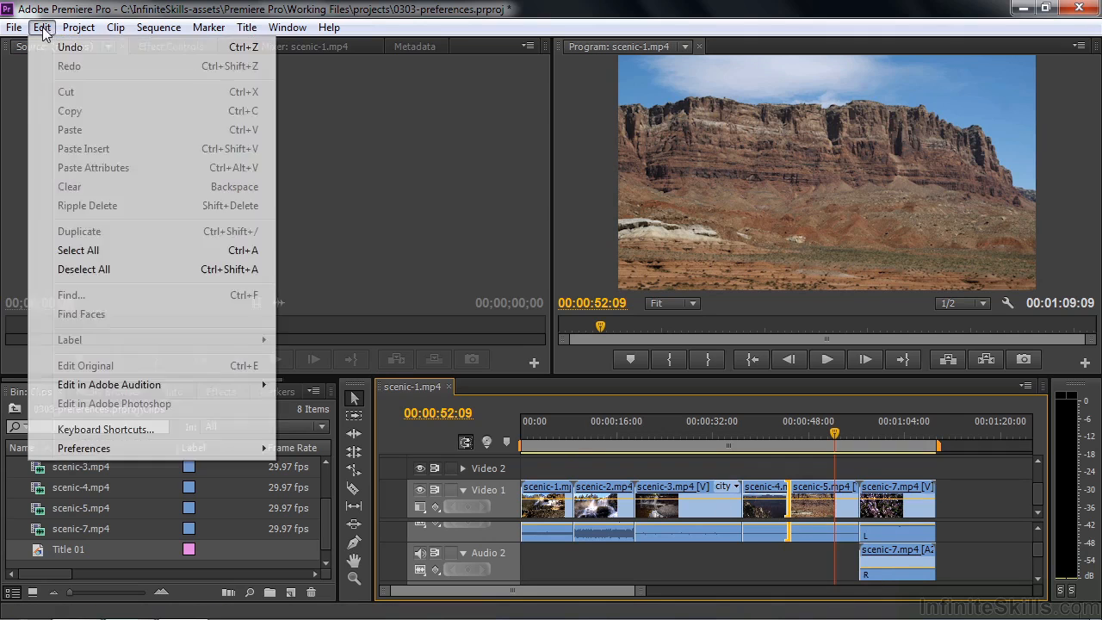
{"action": "mouse_move", "coordinate": [215, 447]}
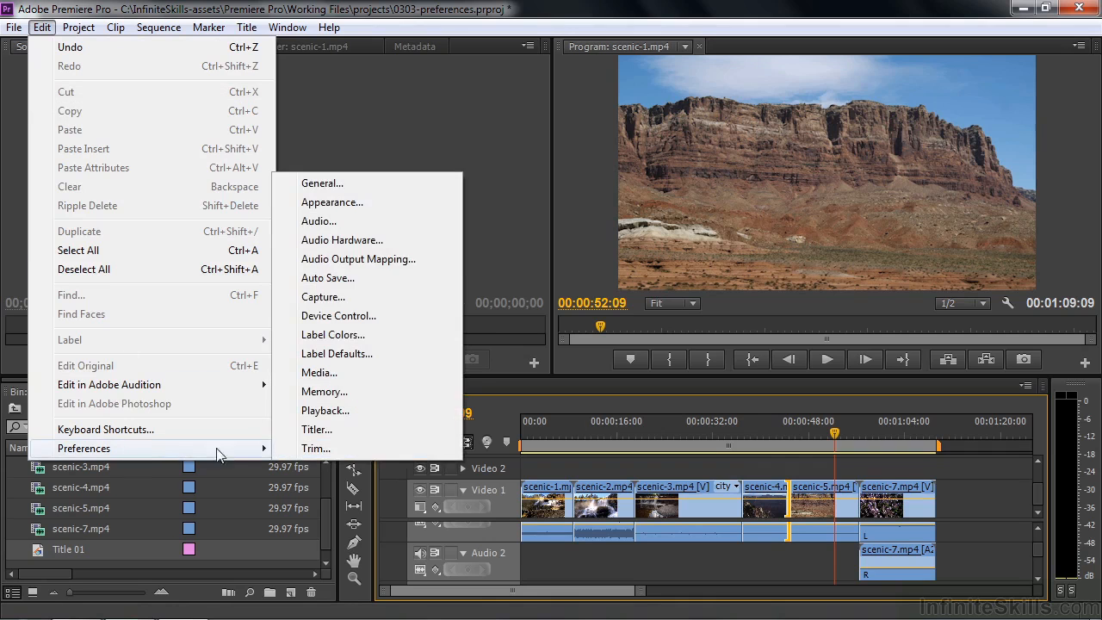
{"action": "left_click", "coordinate": [297, 446]}
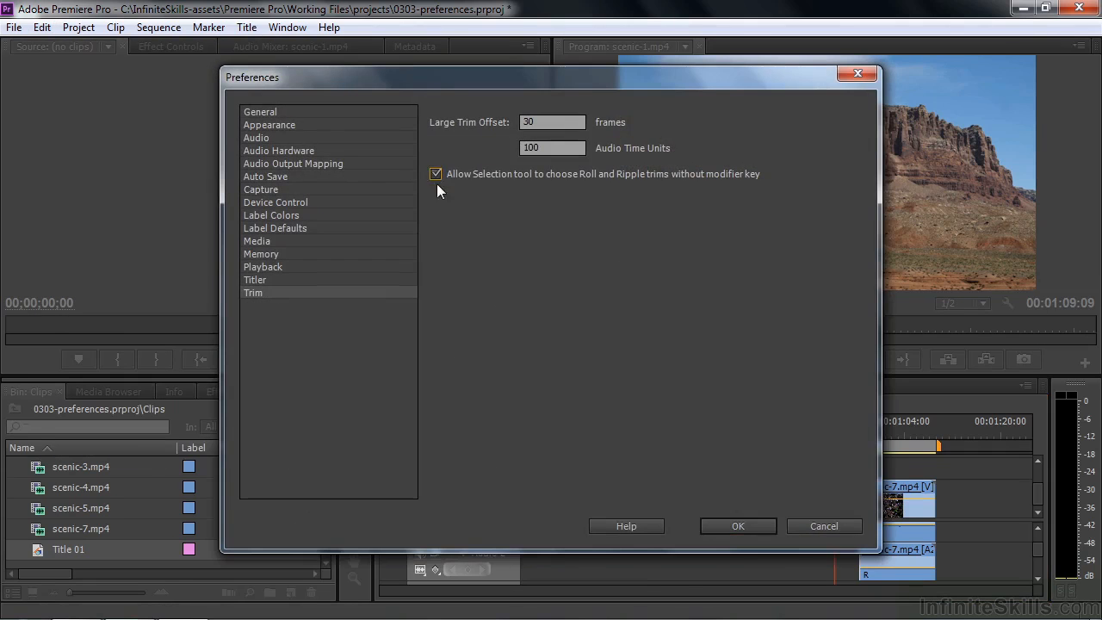
{"action": "left_click", "coordinate": [755, 529]}
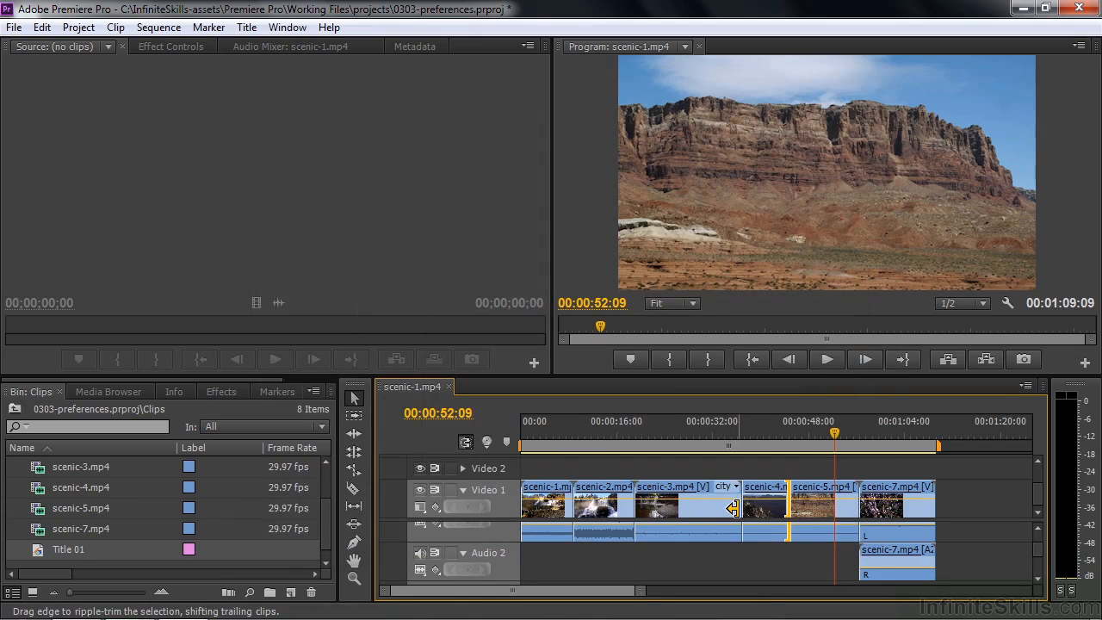
- Shorten the end of scenic-3.mp4 with a ripple and a regular trim, and roll the scenic-4/scenic-5 edit slightly earlier, without a modifier
{"action": "left_click_drag", "start_coordinate": [732, 509], "coordinate": [720, 509]}
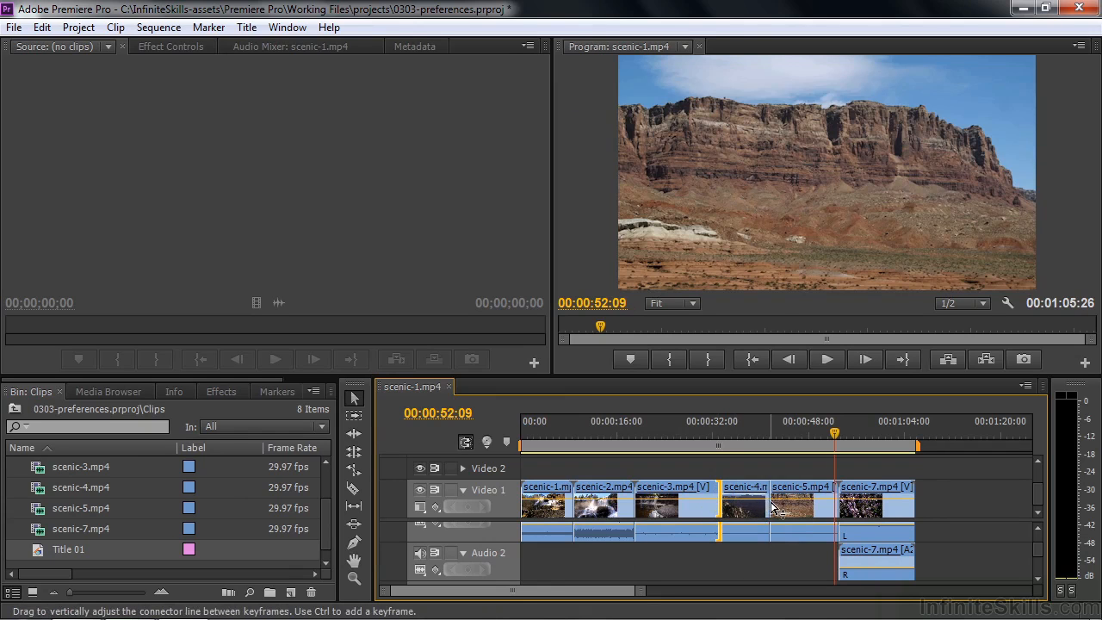
{"action": "left_click_drag", "start_coordinate": [771, 506], "coordinate": [767, 508]}
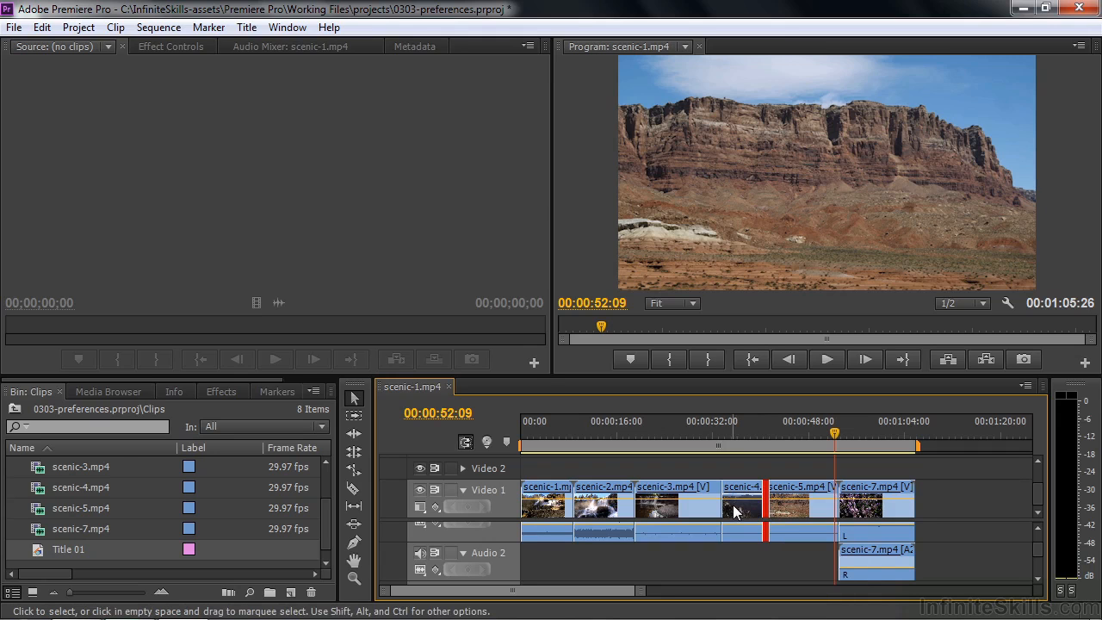
{"action": "left_click_drag", "start_coordinate": [718, 509], "coordinate": [694, 528]}
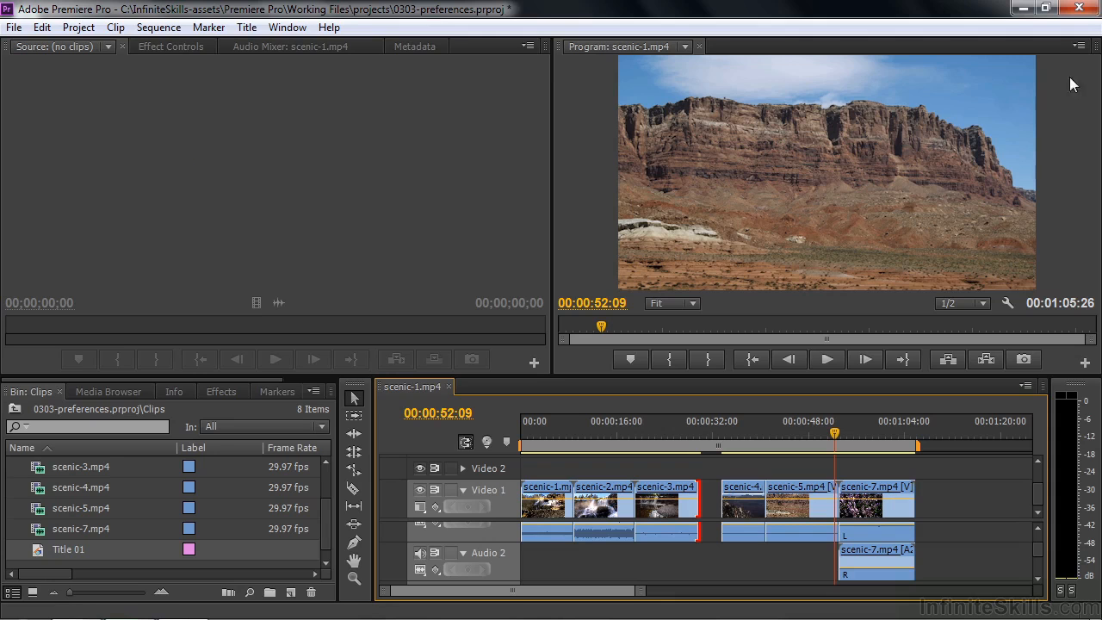
- Close Premiere Pro without saving the project and relaunch it with its preferences reset to the defaults
{"action": "left_click", "coordinate": [1079, 8]}
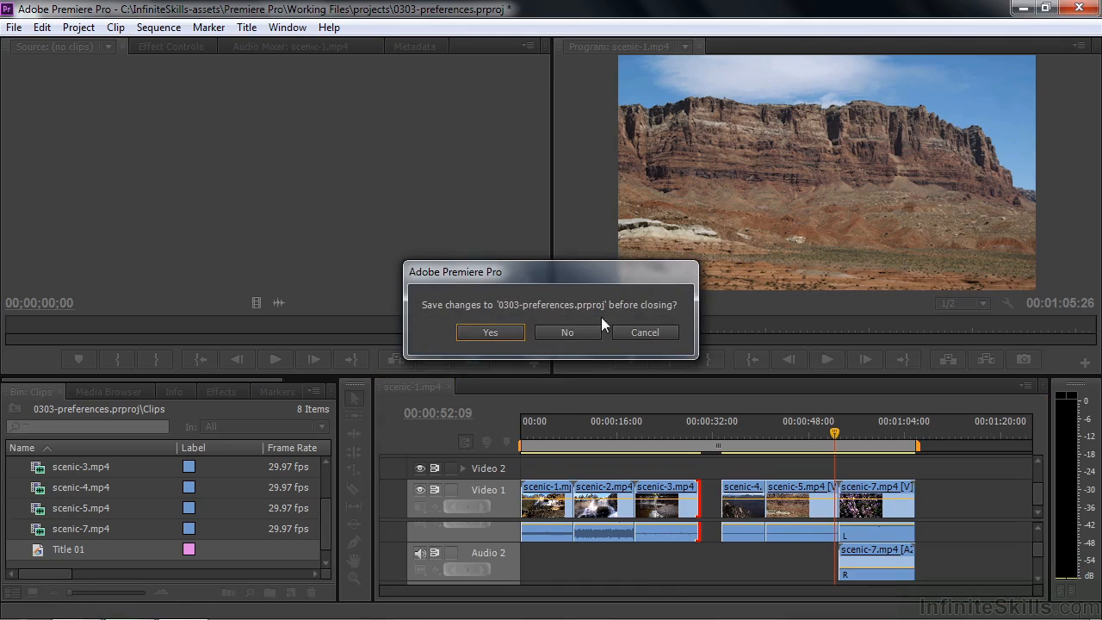
{"action": "left_click", "coordinate": [567, 333]}
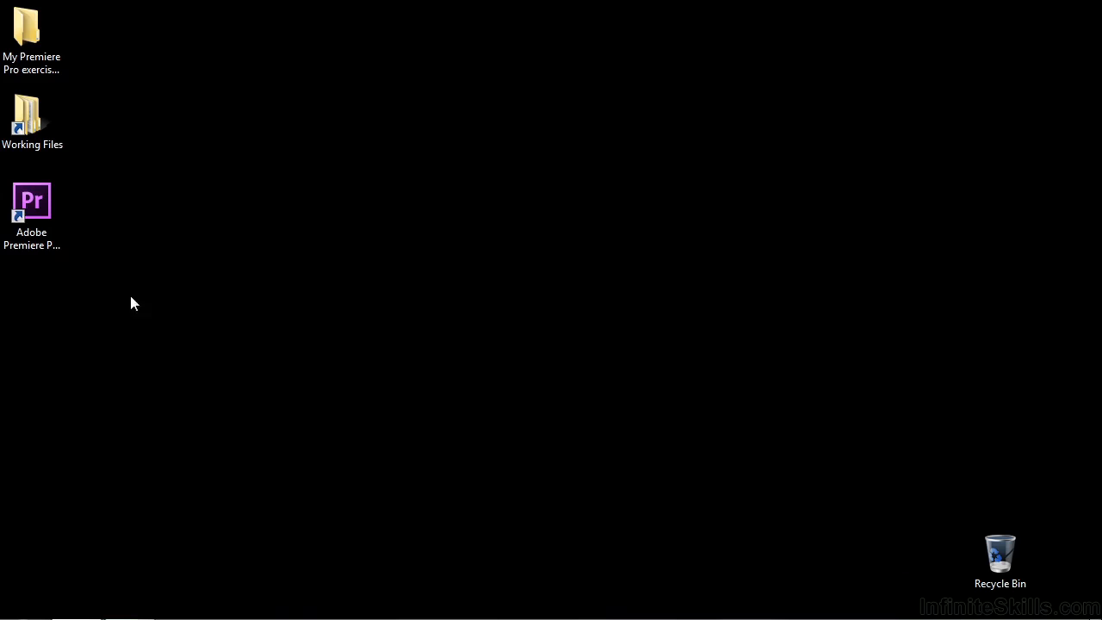
{"action": "double_click", "coordinate": [23, 204]}
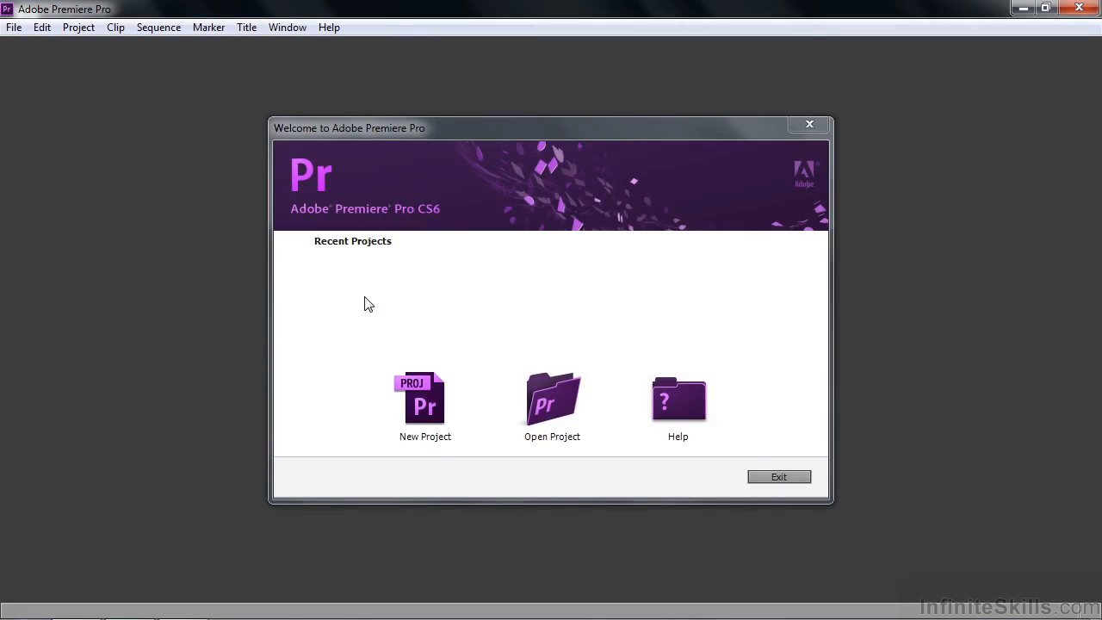
- Open the project 0303-preferences.prproj from the projects folder in Working Files
{"action": "left_click", "coordinate": [552, 401]}
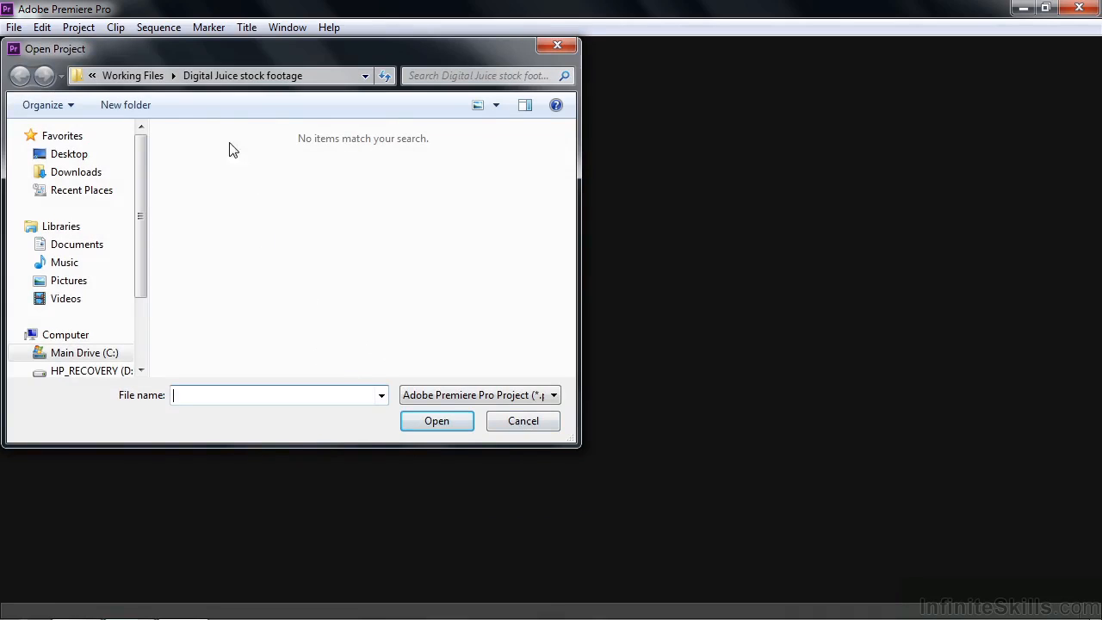
{"action": "left_click", "coordinate": [132, 76]}
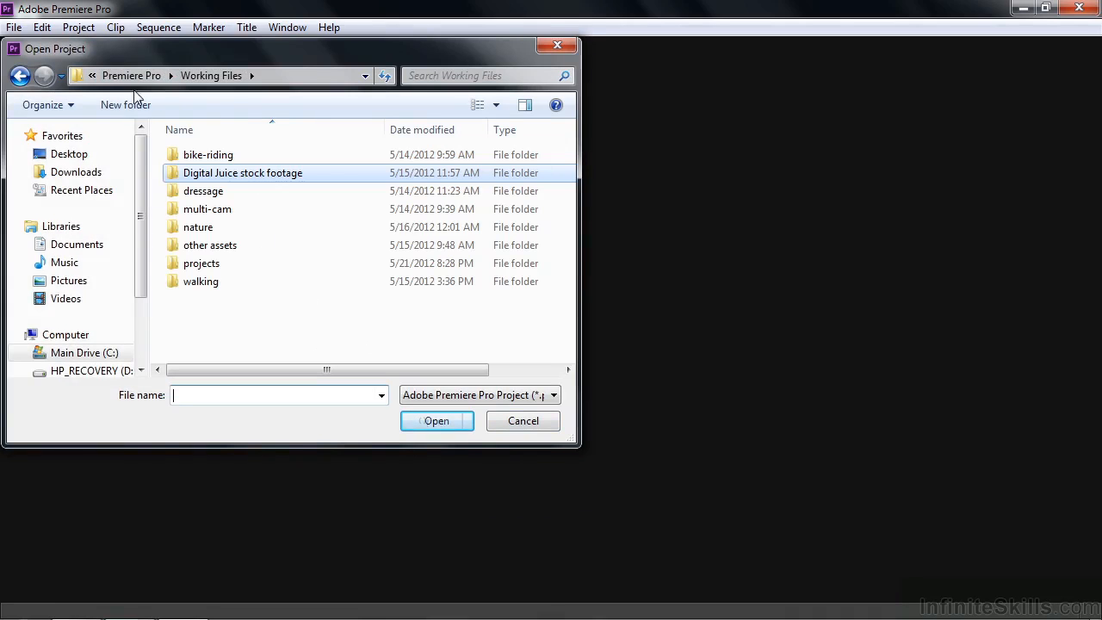
{"action": "double_click", "coordinate": [188, 265]}
{"action": "double_click", "coordinate": [181, 174]}
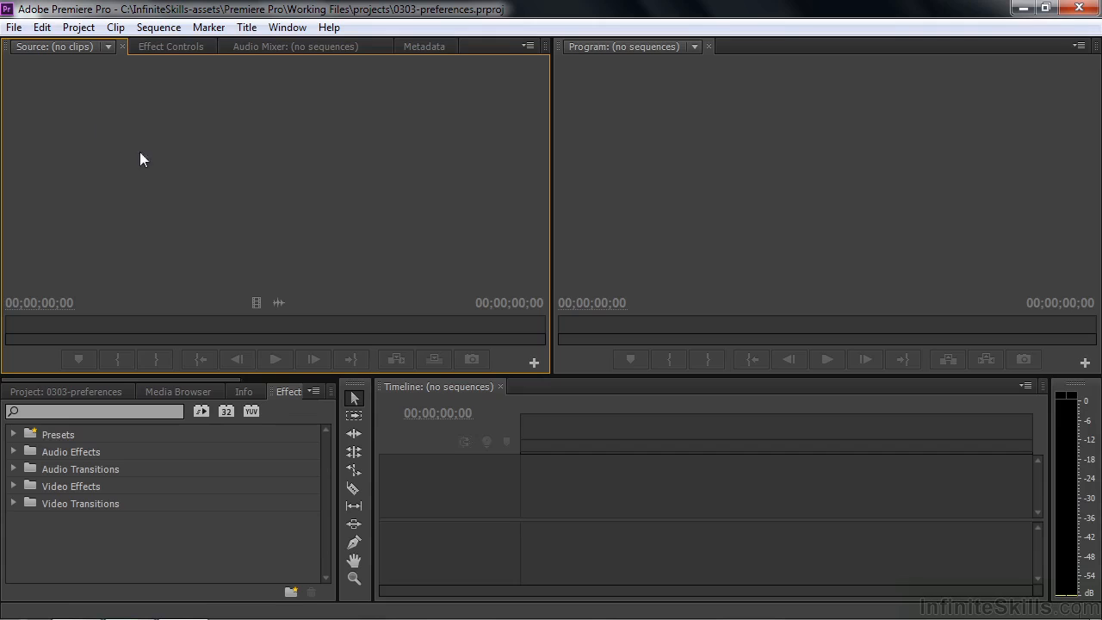
- Open the Trim preferences to check the Large Trim Offset and the Roll and Ripple trim option after the restart
{"action": "left_click", "coordinate": [41, 29]}
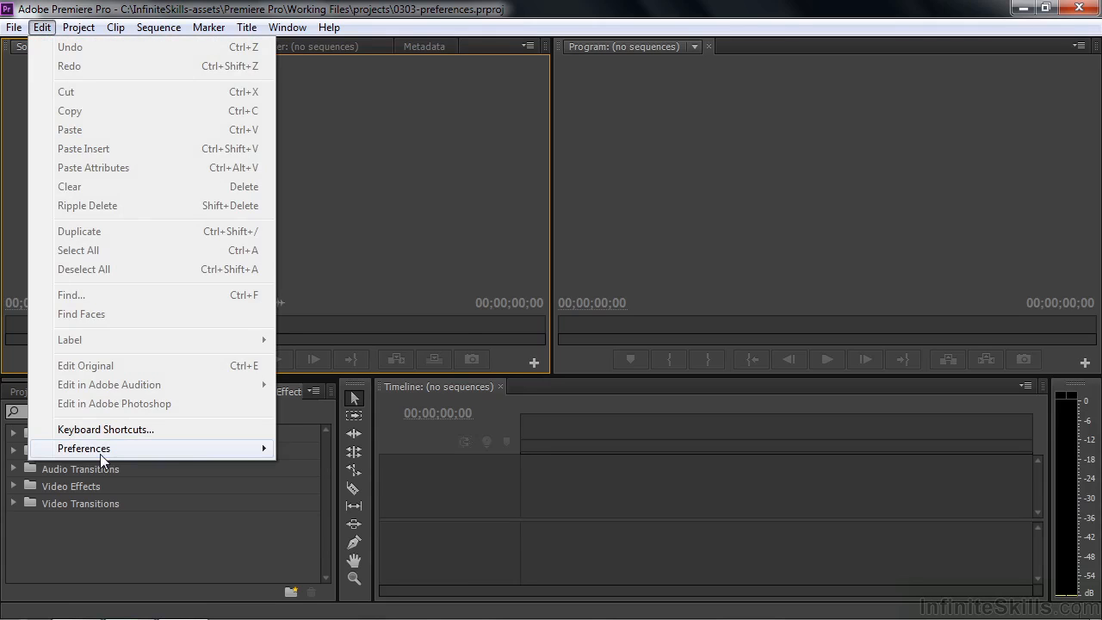
{"action": "mouse_move", "coordinate": [100, 454]}
{"action": "left_click", "coordinate": [315, 449]}
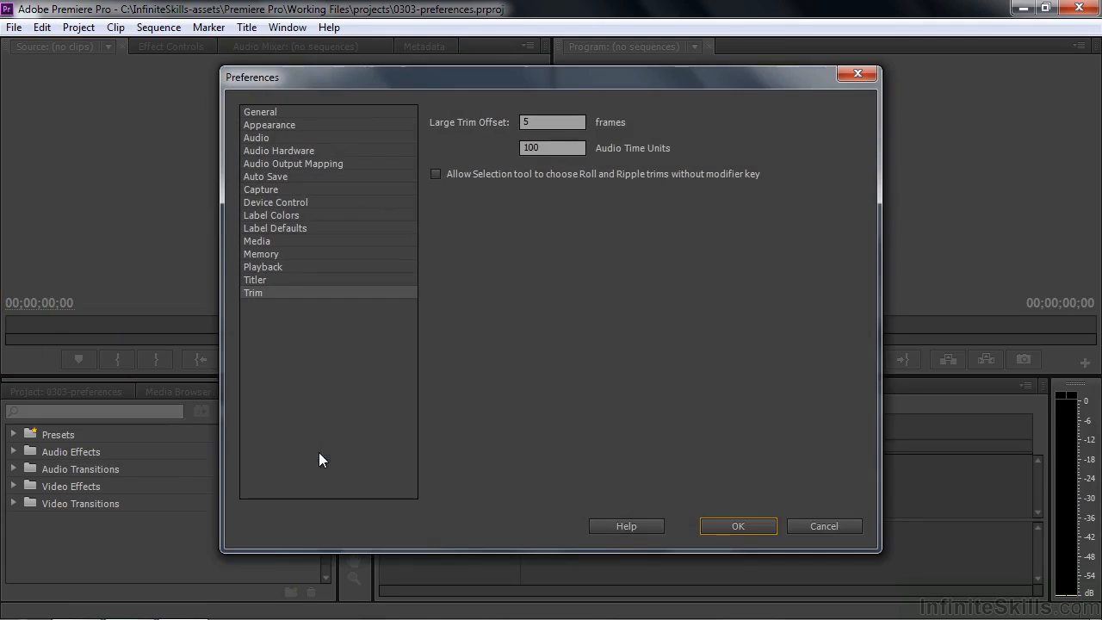